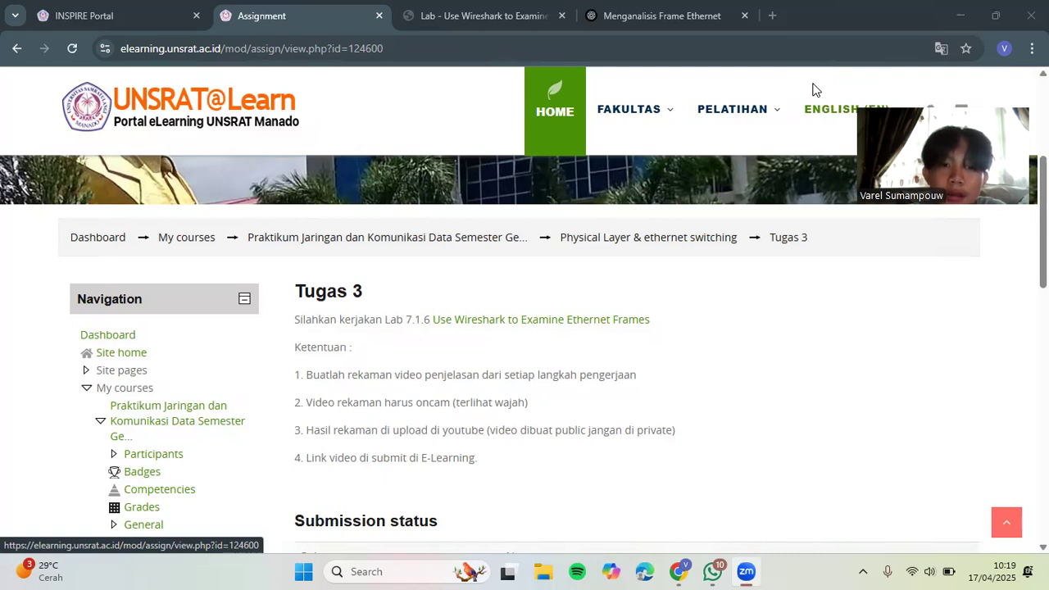
Step: Open the Lab - Use Wireshark to Examine Ethernet Frames PDF and read from its objectives to Step 2, including the header field table
{"action": "mouse_move", "coordinate": [455, 8]}
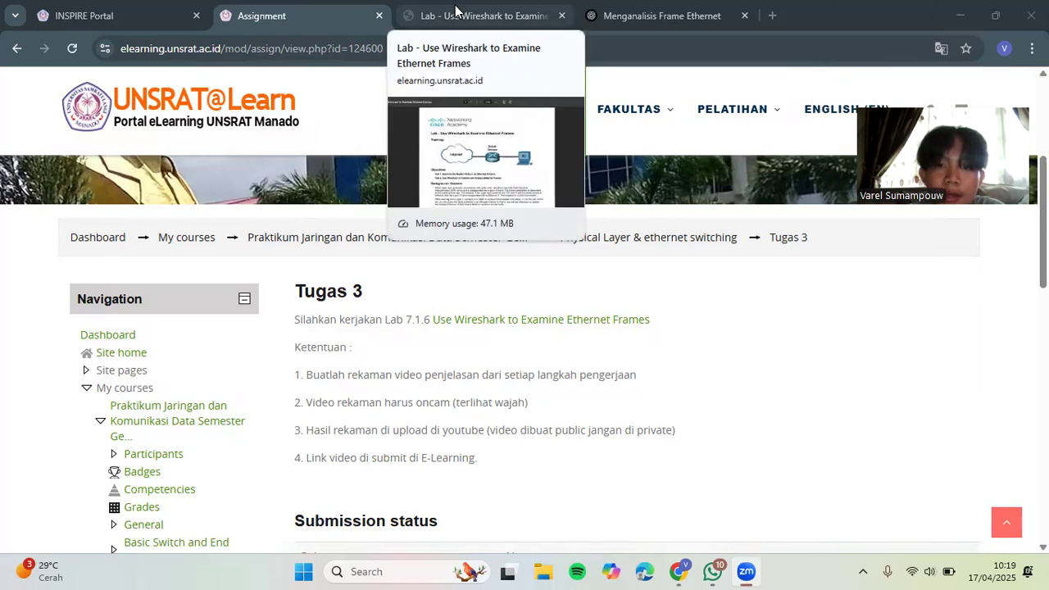
{"action": "left_click", "coordinate": [454, 8]}
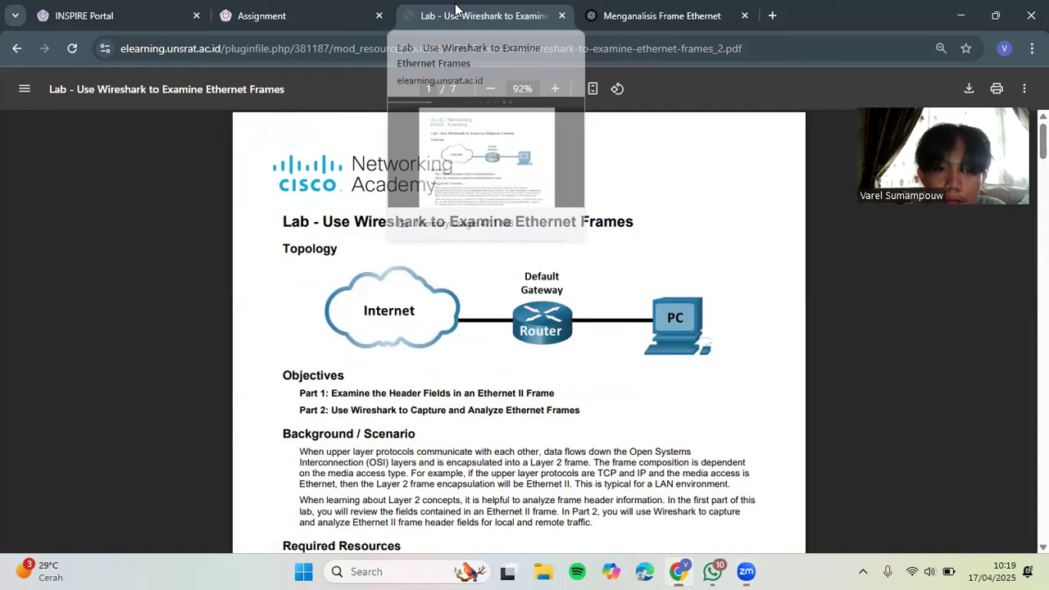
{"action": "scroll", "coordinate": [418, 290], "scroll_direction": "down", "scroll_amount": 4}
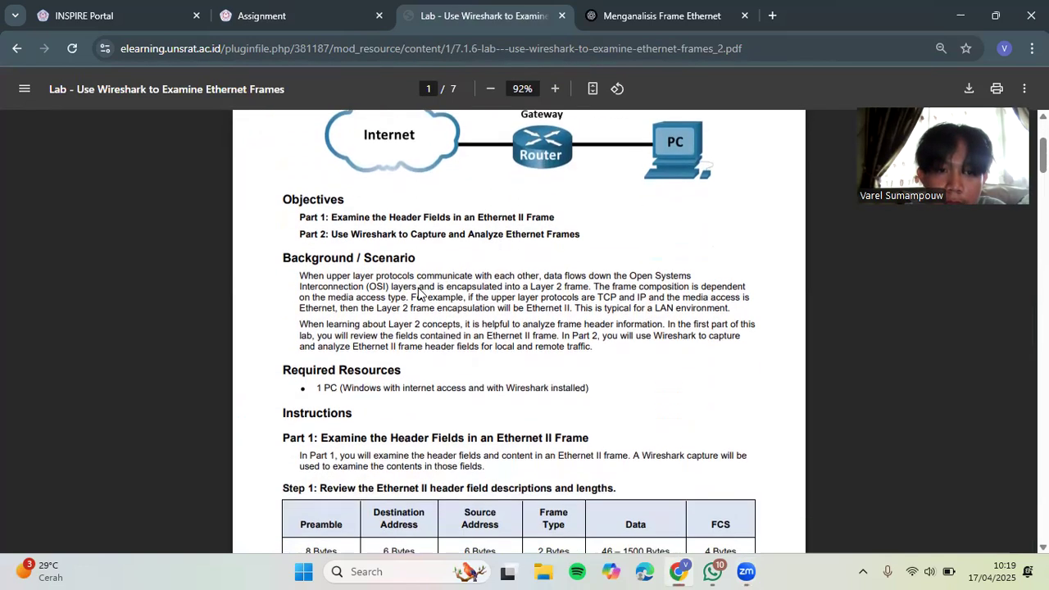
{"action": "scroll", "coordinate": [418, 290], "scroll_direction": "down", "scroll_amount": 1}
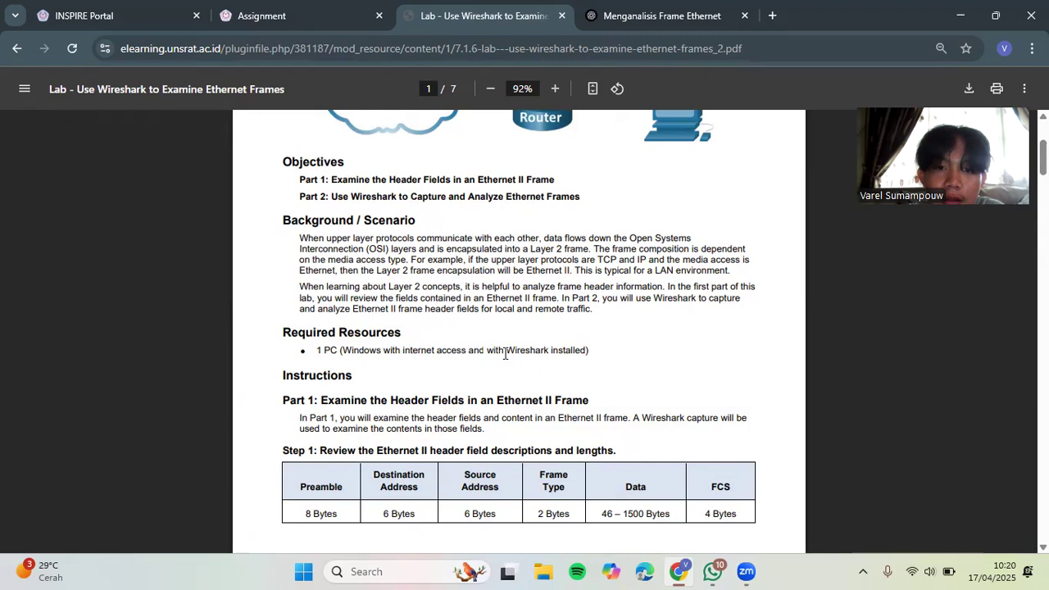
{"action": "scroll", "coordinate": [505, 354], "scroll_direction": "down", "scroll_amount": 1}
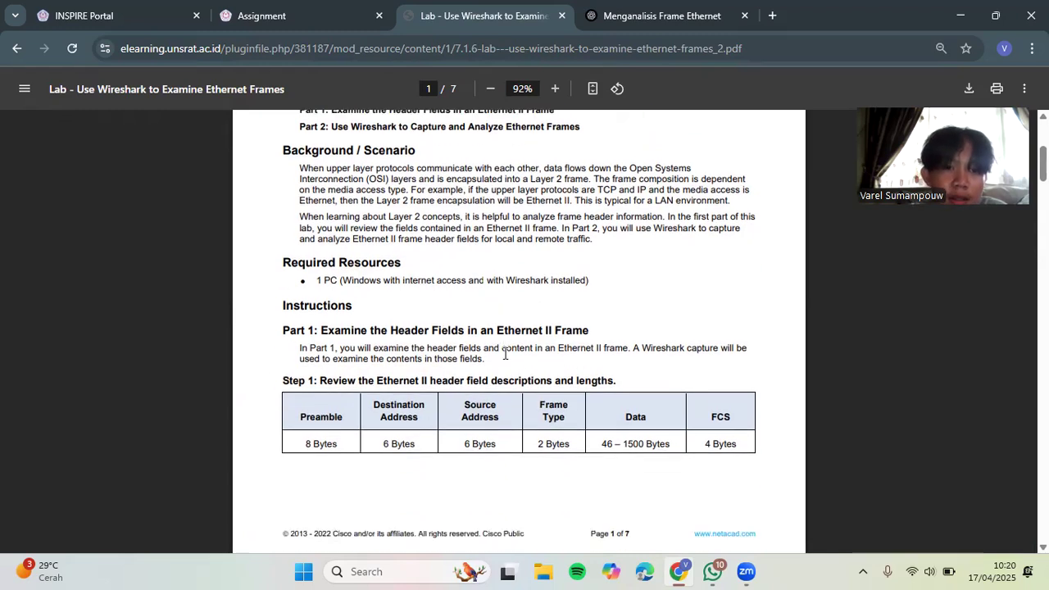
{"action": "scroll", "coordinate": [504, 354], "scroll_direction": "down", "scroll_amount": 1}
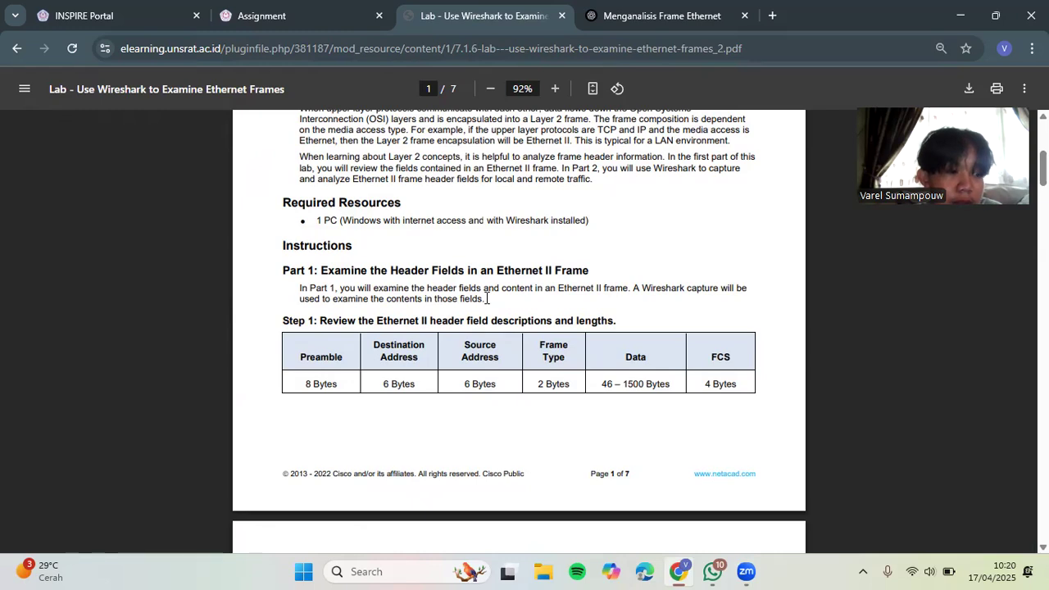
{"action": "scroll", "coordinate": [267, 365], "scroll_direction": "down", "scroll_amount": 1}
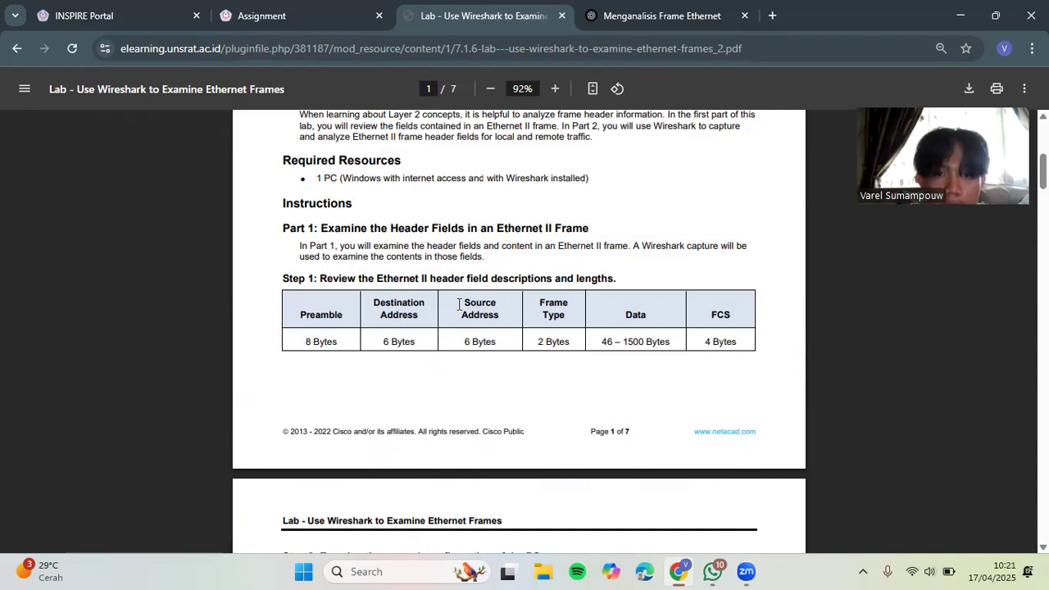
{"action": "left_click_drag", "start_coordinate": [459, 304], "coordinate": [498, 320]}
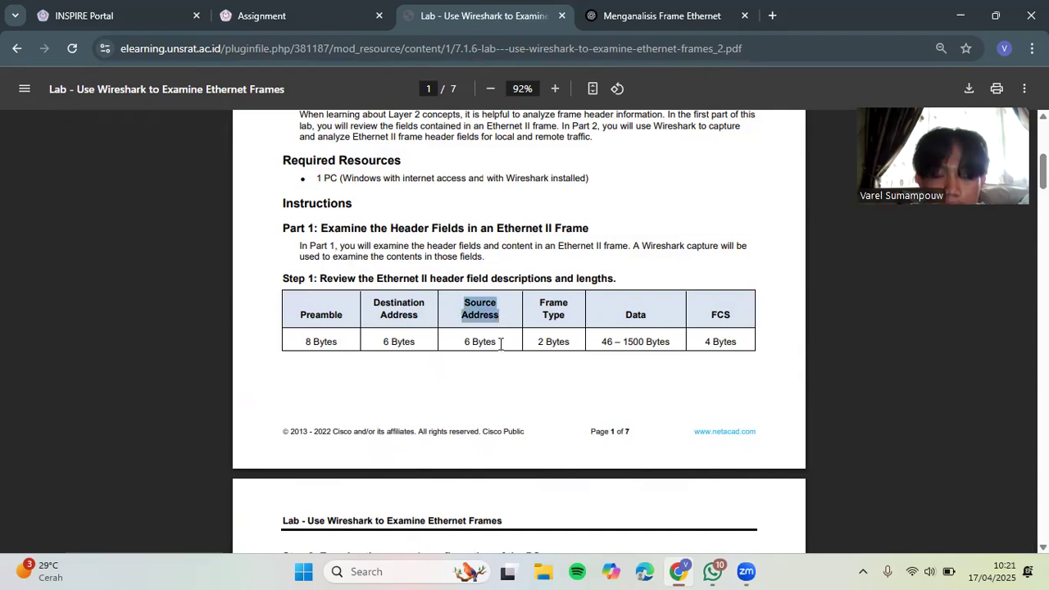
{"action": "left_click", "coordinate": [501, 344]}
{"action": "scroll", "coordinate": [474, 342], "scroll_direction": "down", "scroll_amount": 2}
{"action": "scroll", "coordinate": [474, 341], "scroll_direction": "down", "scroll_amount": 3}
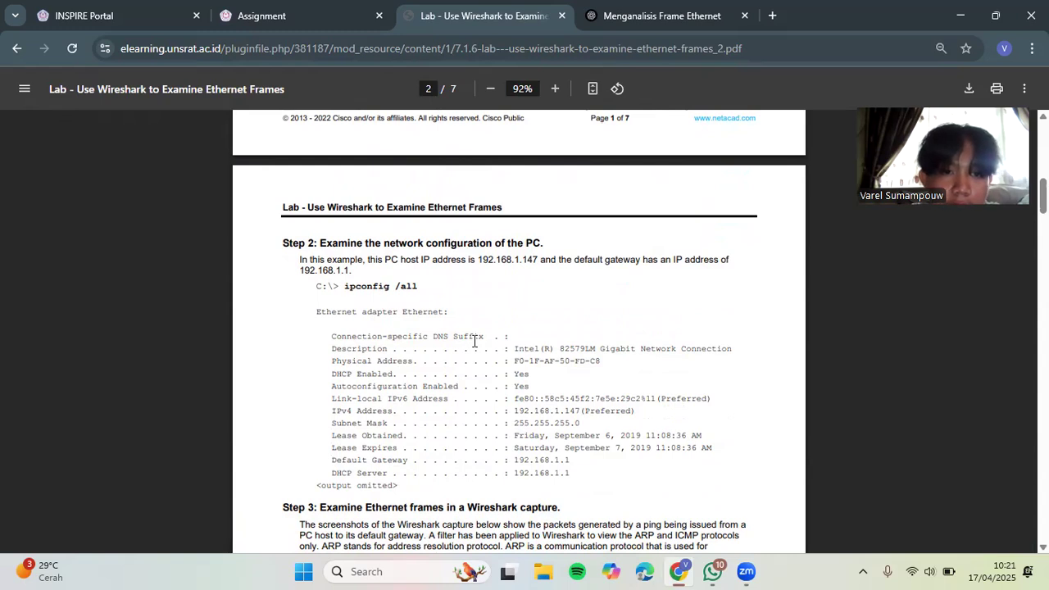
Step: Open Command Prompt and run ipconfig /all to list the PC's network configuration
{"action": "left_click", "coordinate": [399, 571]}
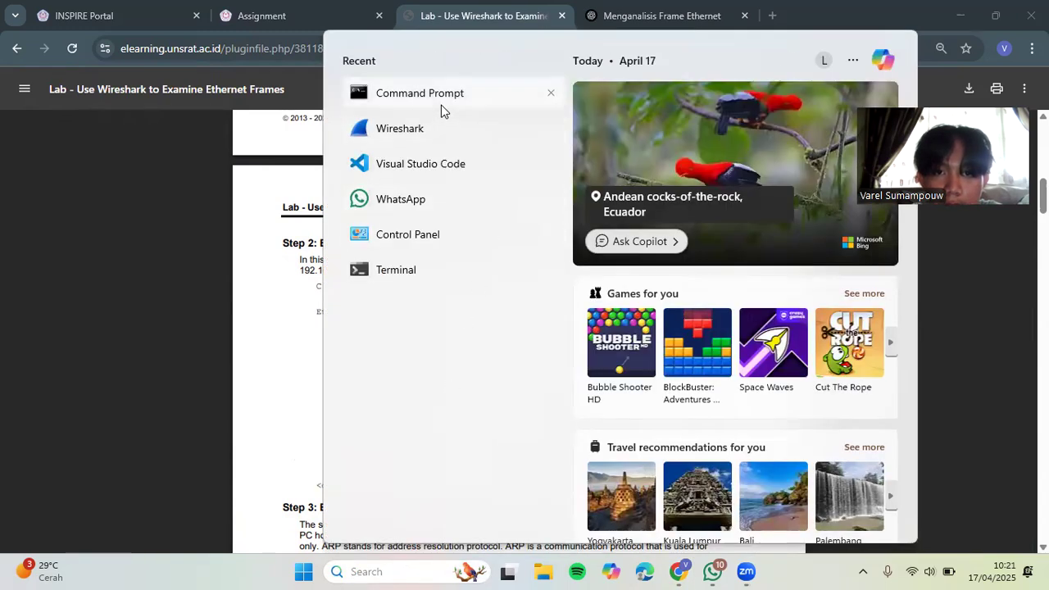
{"action": "left_click", "coordinate": [441, 102]}
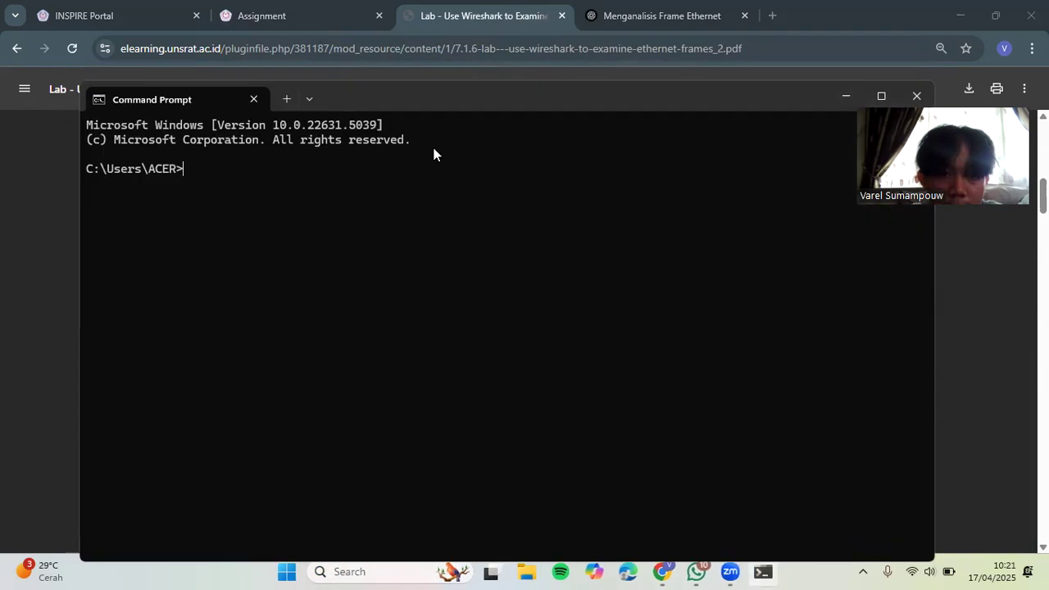
{"action": "left_click_drag", "start_coordinate": [692, 102], "coordinate": [692, 114]}
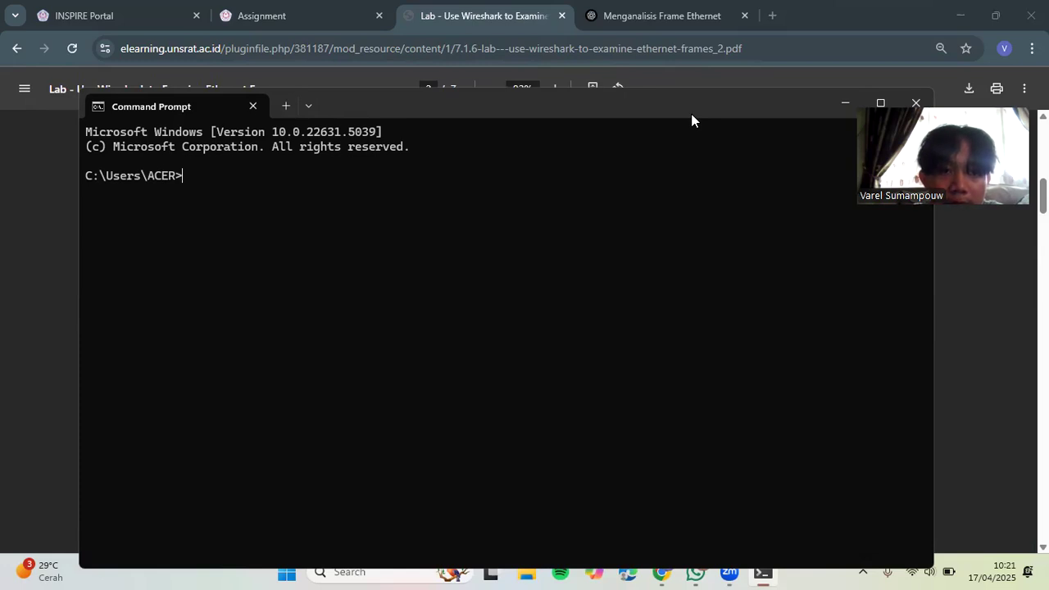
{"action": "left_click_drag", "start_coordinate": [692, 115], "coordinate": [724, 120]}
{"action": "type", "text": "ipconfig"}
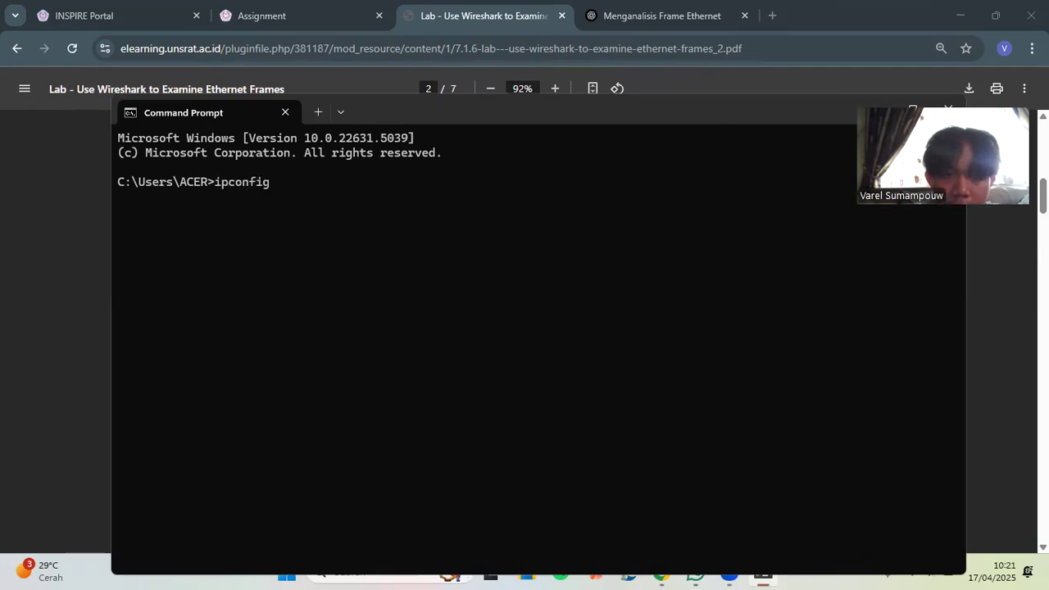
{"action": "type", "text": " /all"}
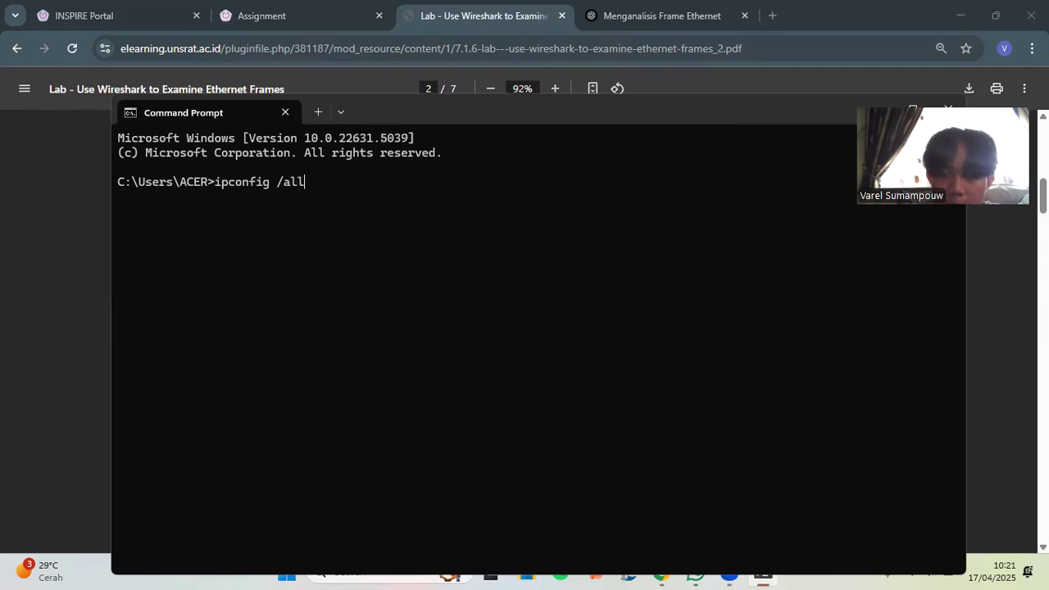
{"action": "key", "text": "Return"}
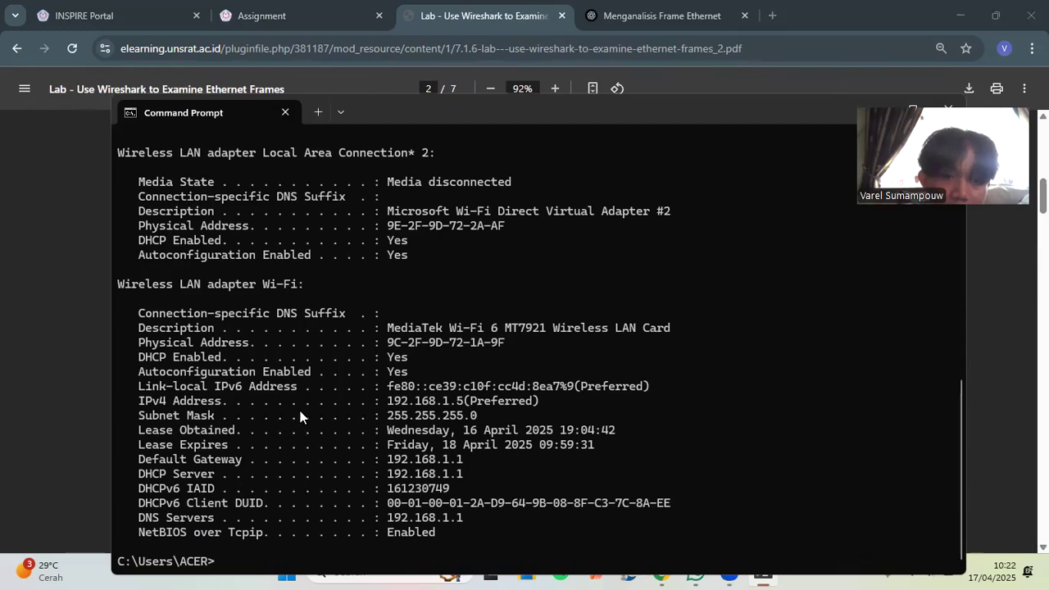
Step: Examine the Wi-Fi adapter's IPv4 address, default gateway and physical address in the output, selecting and copying each value
{"action": "left_click_drag", "start_coordinate": [389, 402], "coordinate": [459, 408]}
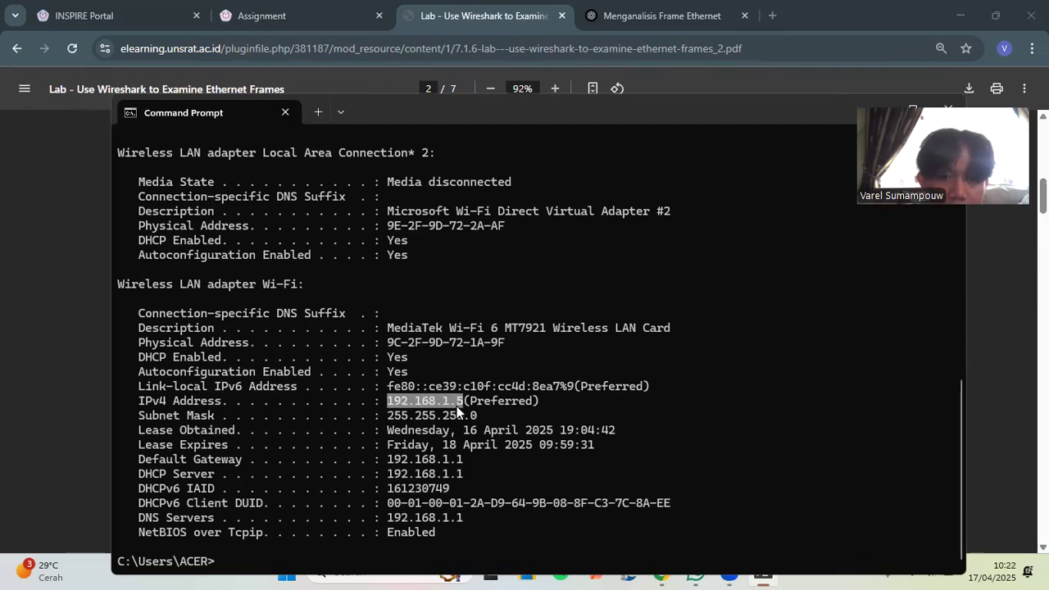
{"action": "key", "text": "ctrl+c"}
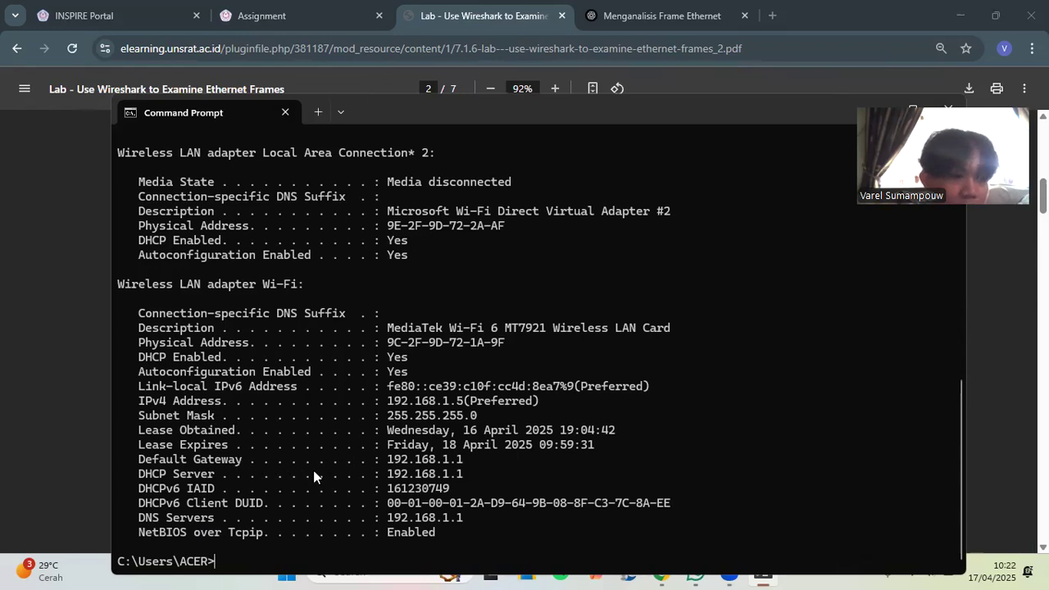
{"action": "left_click_drag", "start_coordinate": [389, 460], "coordinate": [462, 460]}
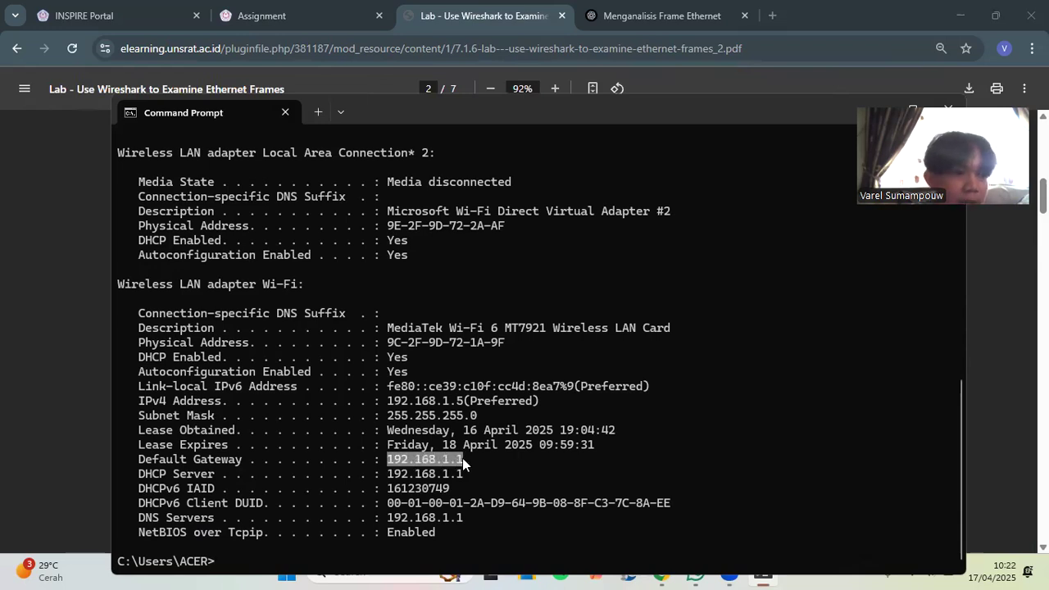
{"action": "right_click", "coordinate": [462, 458]}
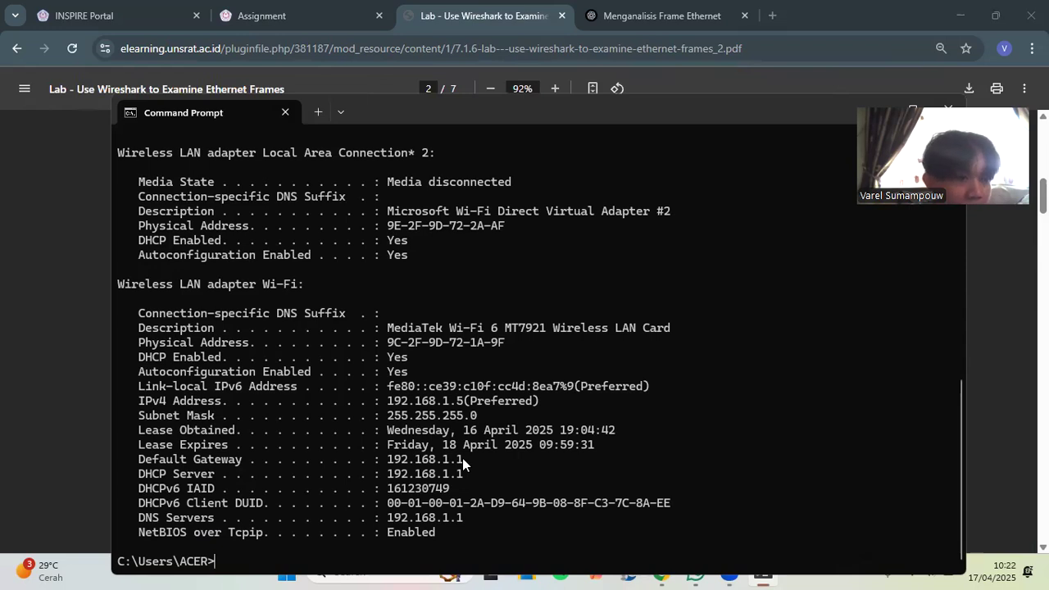
{"action": "scroll", "coordinate": [463, 458], "scroll_direction": "up", "scroll_amount": 1}
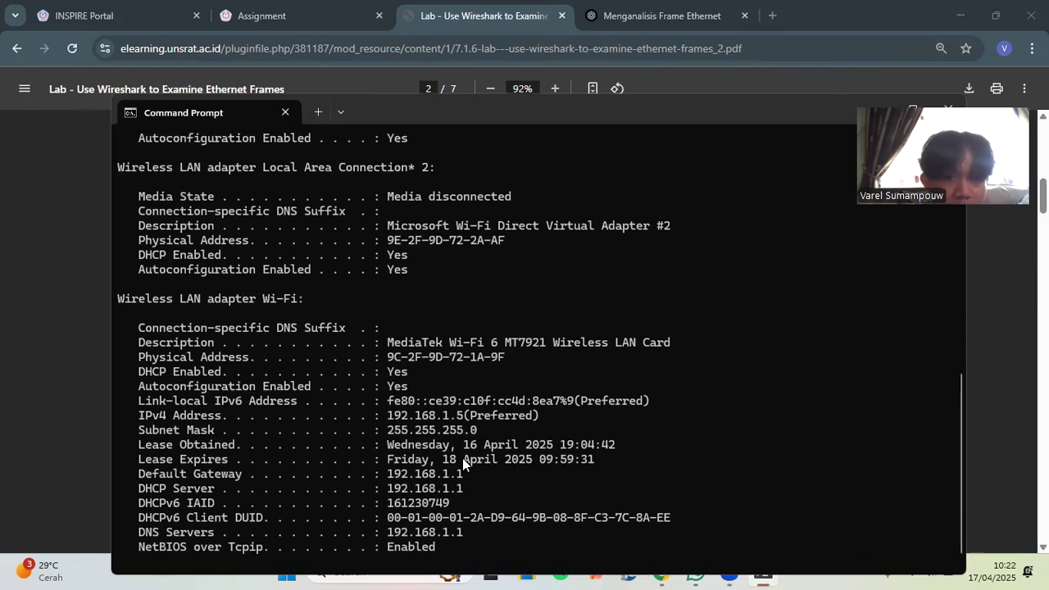
{"action": "scroll", "coordinate": [462, 458], "scroll_direction": "down", "scroll_amount": 1}
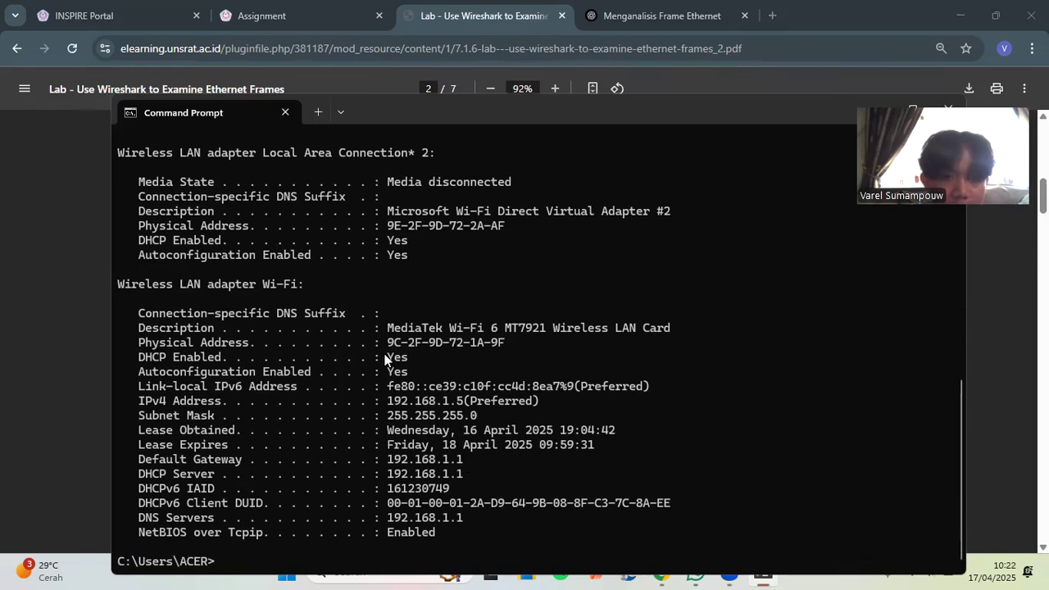
{"action": "left_click_drag", "start_coordinate": [389, 342], "coordinate": [503, 345]}
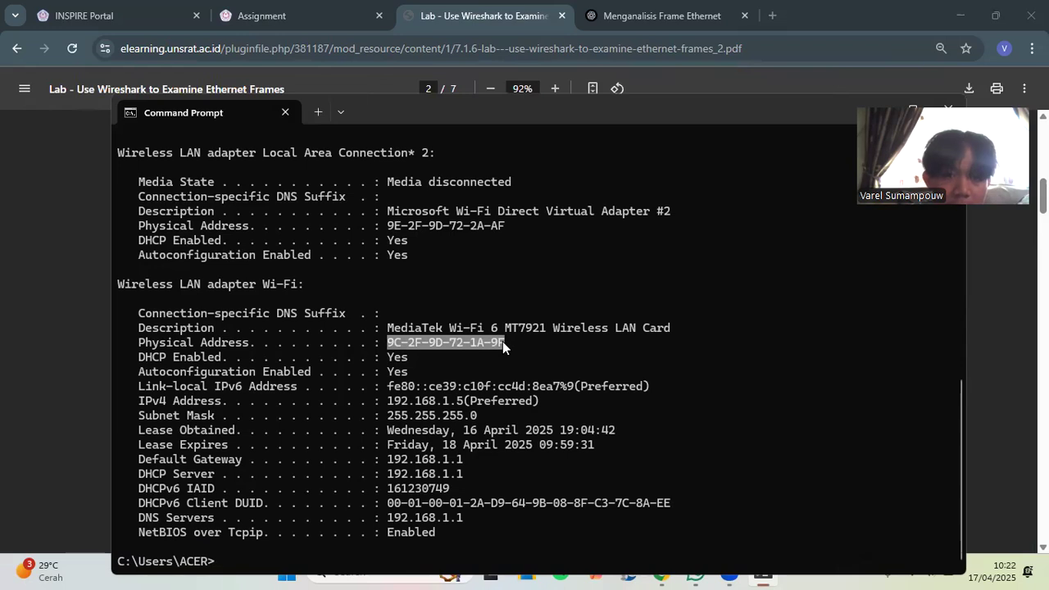
{"action": "key", "text": "ctrl+c"}
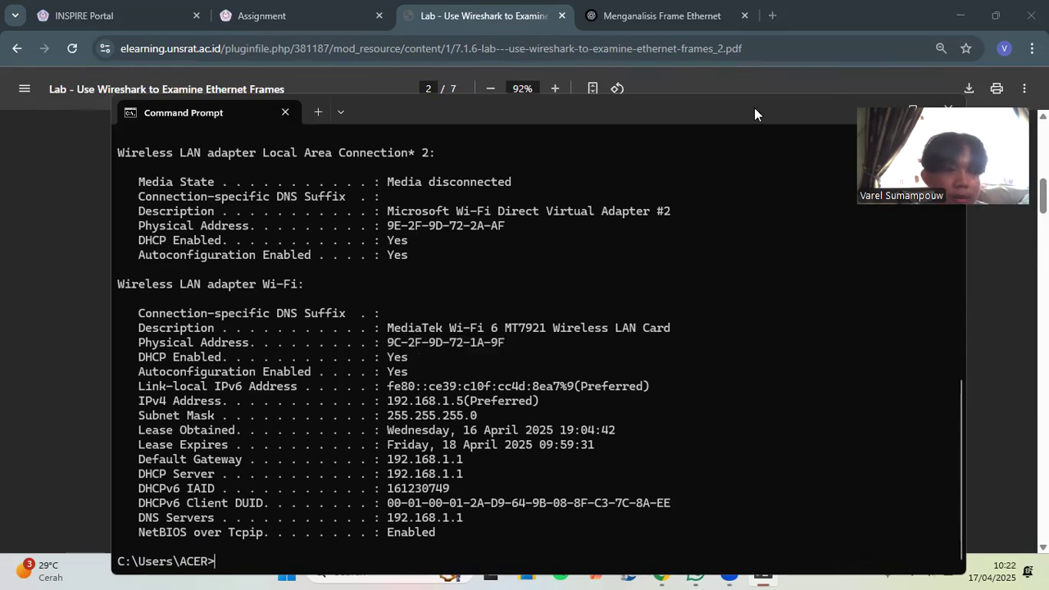
Step: Minimize Command Prompt and read Step 3 of the lab PDF, including the ARP request frame example on page 3
{"action": "left_click_drag", "start_coordinate": [753, 107], "coordinate": [673, 210]}
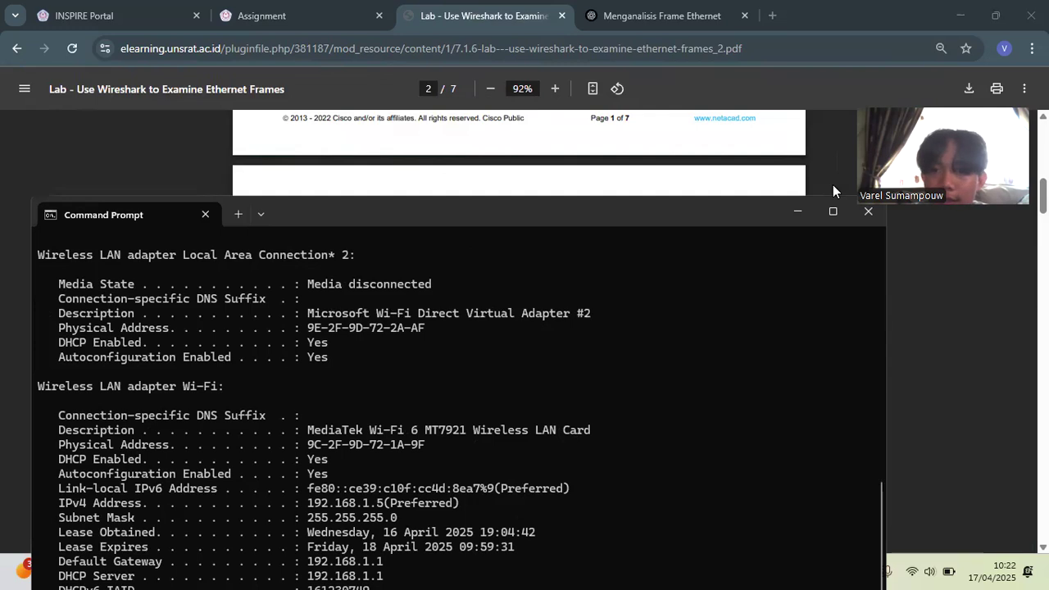
{"action": "left_click", "coordinate": [799, 211]}
{"action": "scroll", "coordinate": [616, 335], "scroll_direction": "down", "scroll_amount": 3}
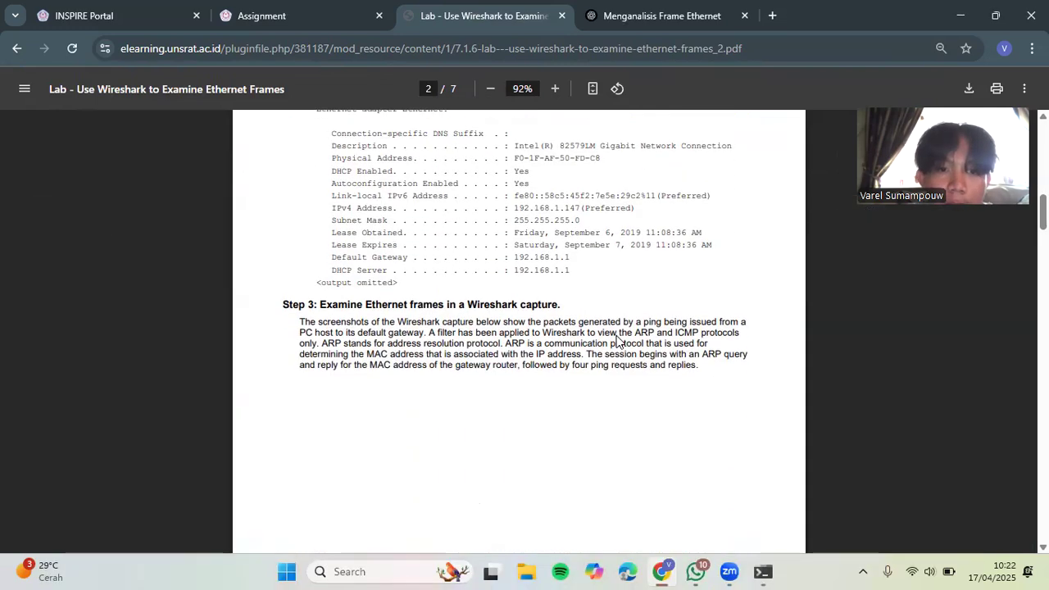
{"action": "scroll", "coordinate": [618, 342], "scroll_direction": "down", "scroll_amount": 1}
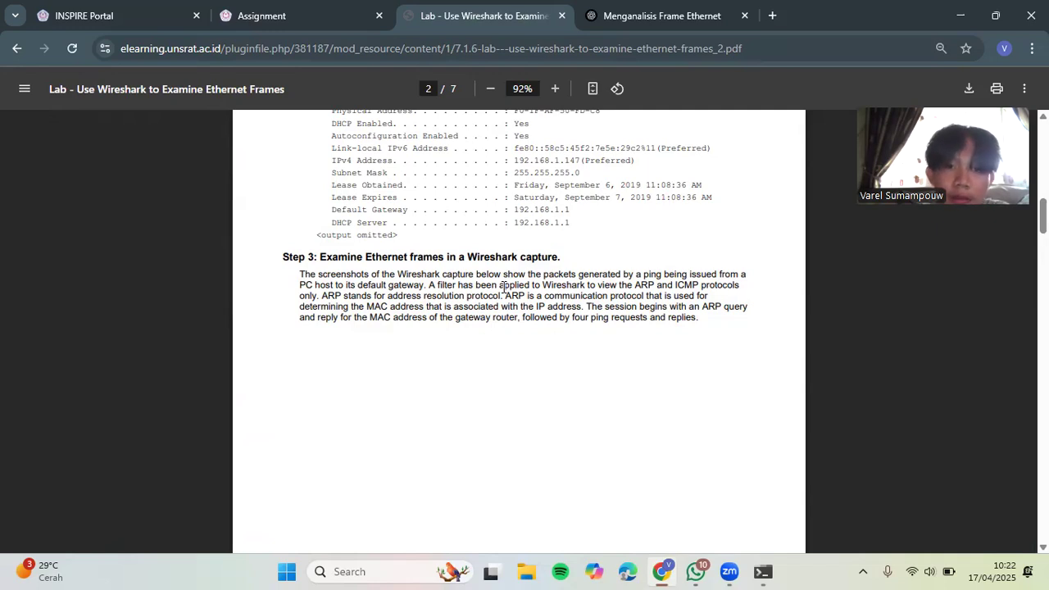
{"action": "scroll", "coordinate": [503, 287], "scroll_direction": "down", "scroll_amount": 1}
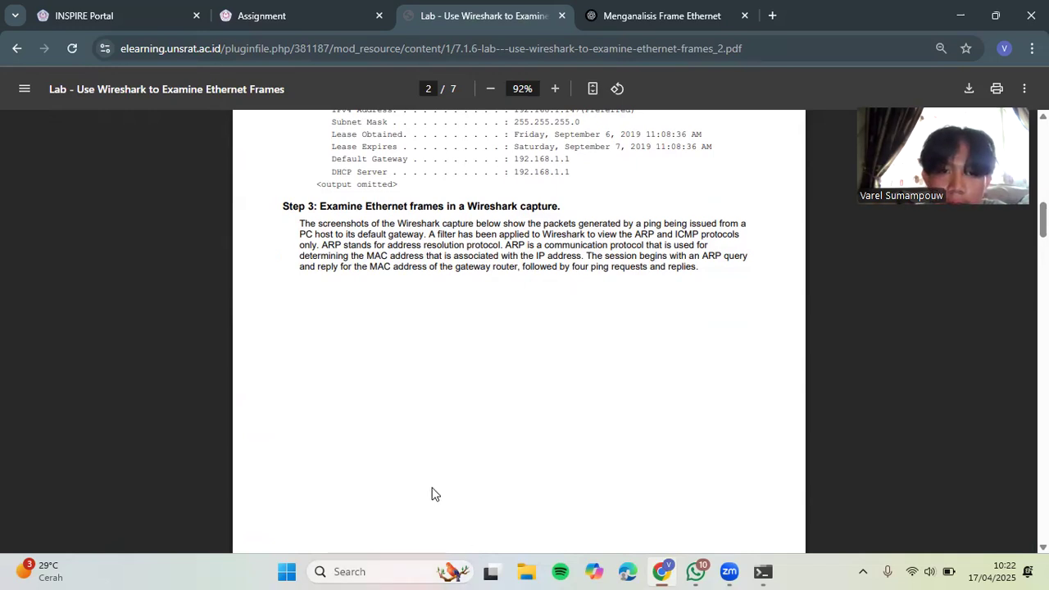
{"action": "scroll", "coordinate": [459, 464], "scroll_direction": "down", "scroll_amount": 6}
{"action": "scroll", "coordinate": [459, 464], "scroll_direction": "down", "scroll_amount": 3}
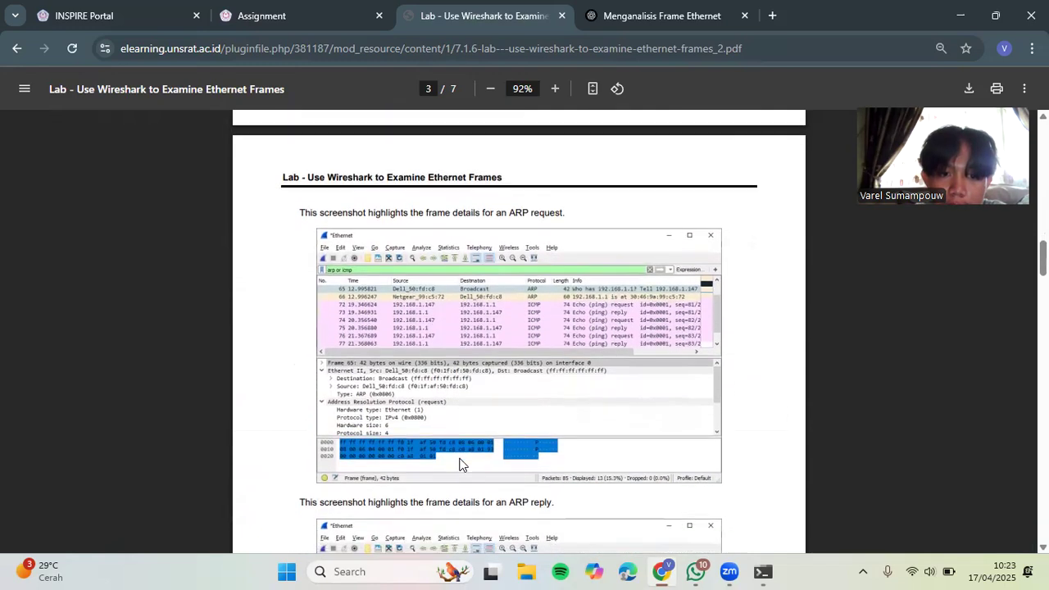
{"action": "scroll", "coordinate": [459, 464], "scroll_direction": "up", "scroll_amount": 4}
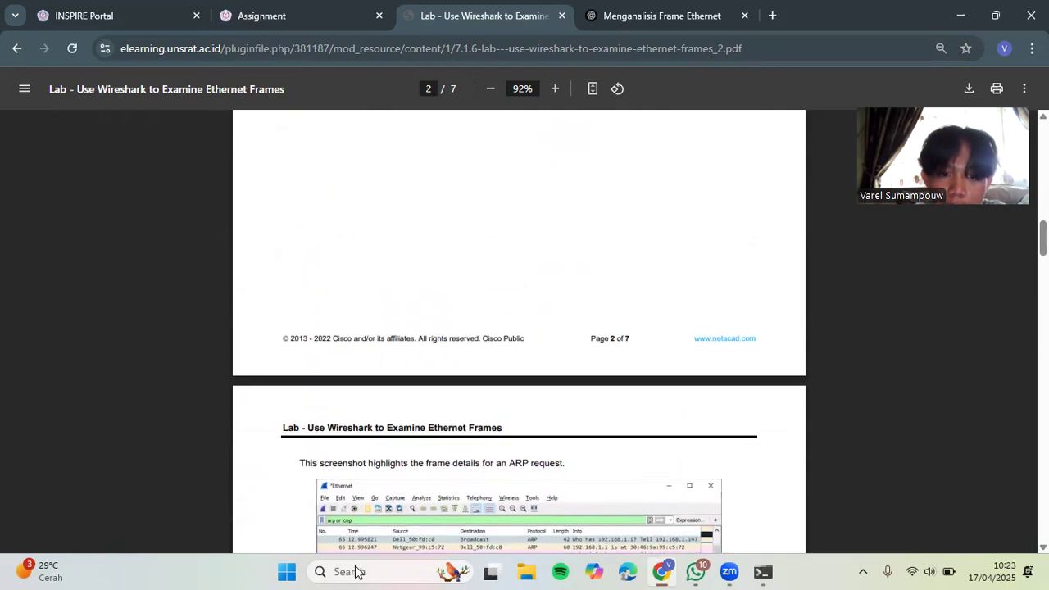
Step: Open Wireshark and arrange it side by side with the browser window showing the lab PDF
{"action": "left_click", "coordinate": [360, 571]}
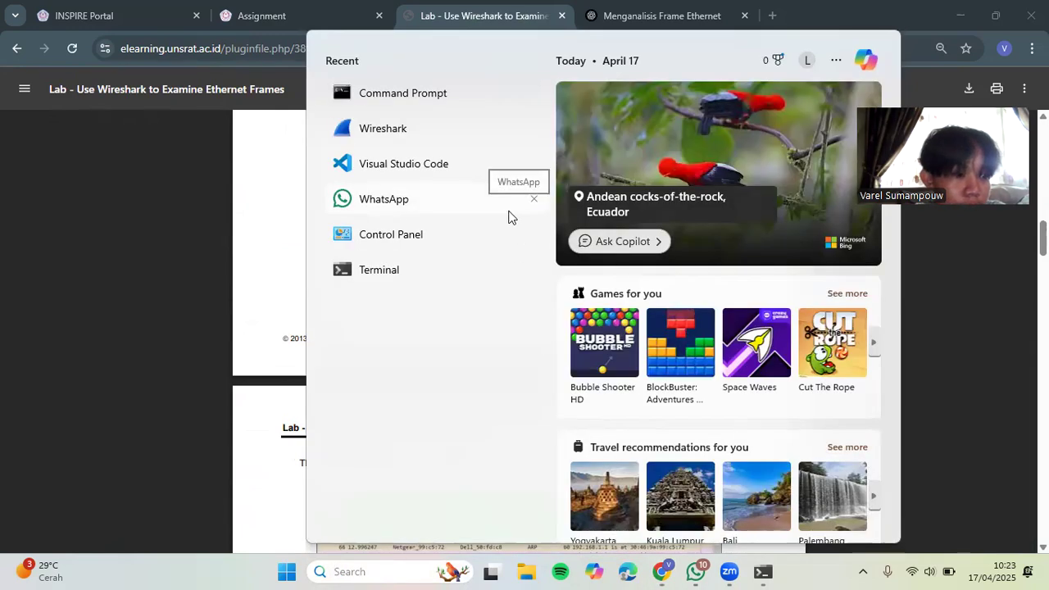
{"action": "left_click", "coordinate": [459, 139]}
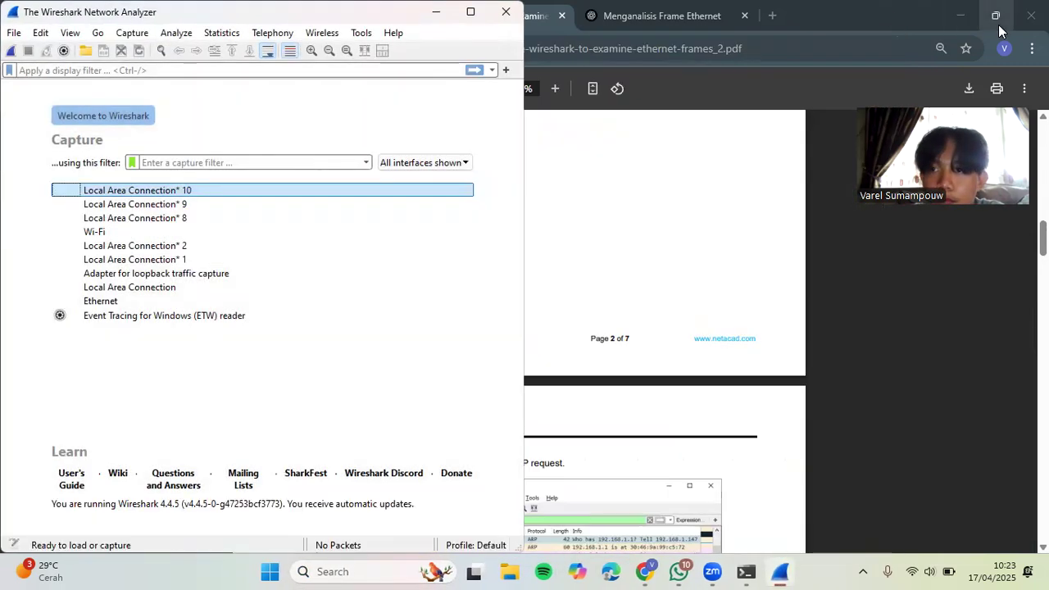
{"action": "mouse_move", "coordinate": [994, 15]}
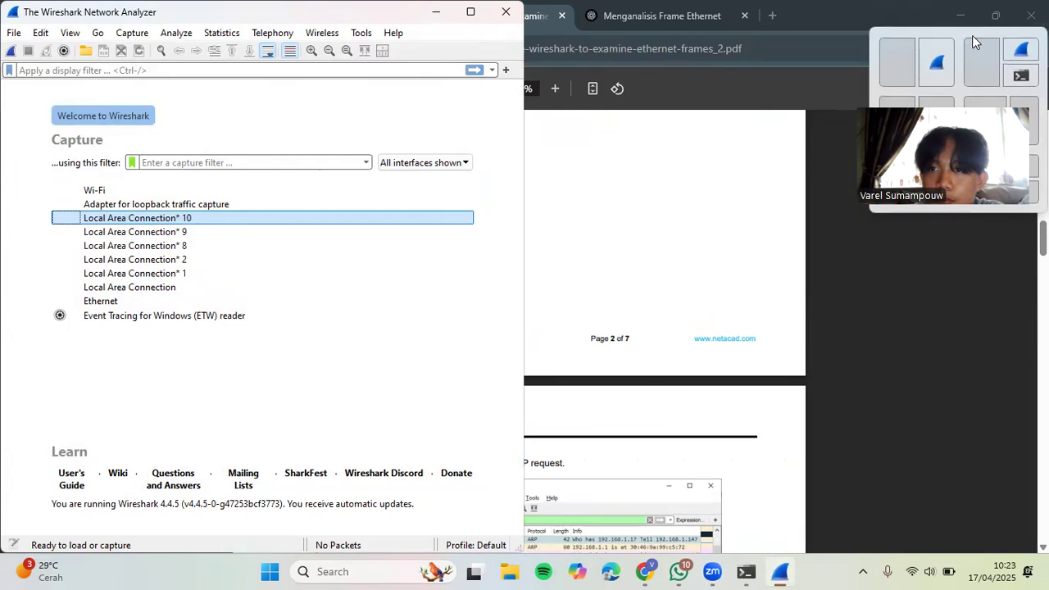
{"action": "left_click", "coordinate": [894, 67]}
Step: Start a live Wireshark capture on the Wi-Fi interface while consulting Steps 2 and 3 of the lab PDF
{"action": "scroll", "coordinate": [389, 353], "scroll_direction": "up", "scroll_amount": 3}
{"action": "scroll", "coordinate": [389, 356], "scroll_direction": "up", "scroll_amount": 3}
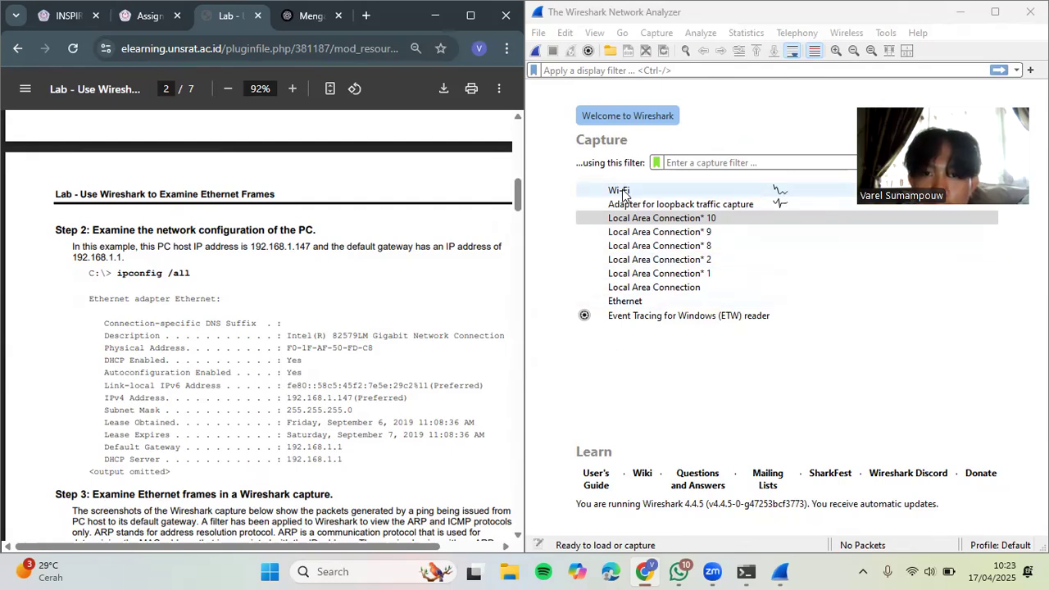
{"action": "double_click", "coordinate": [622, 193]}
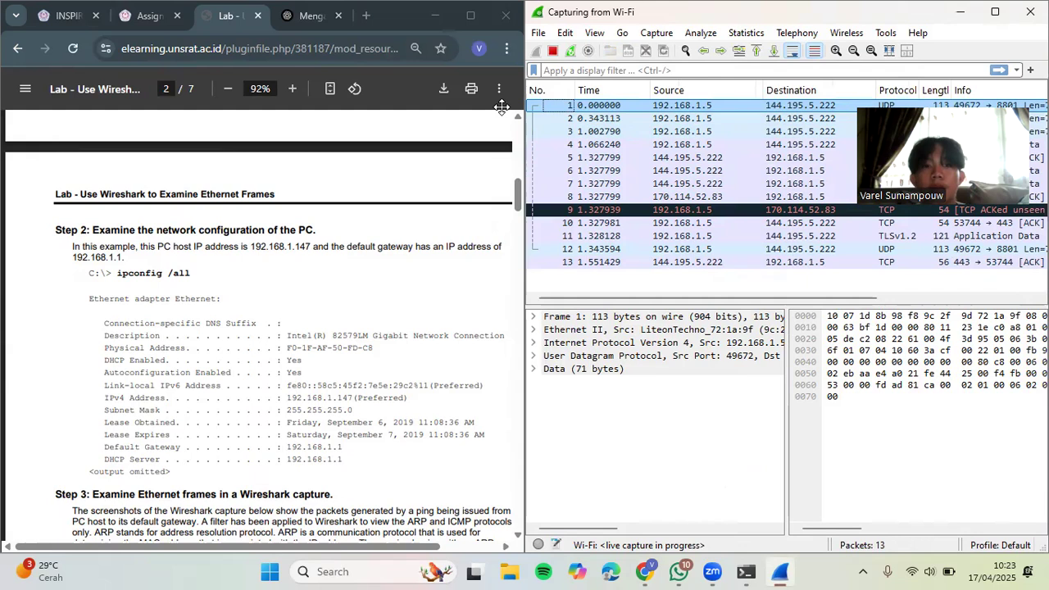
{"action": "scroll", "coordinate": [343, 378], "scroll_direction": "down", "scroll_amount": 1}
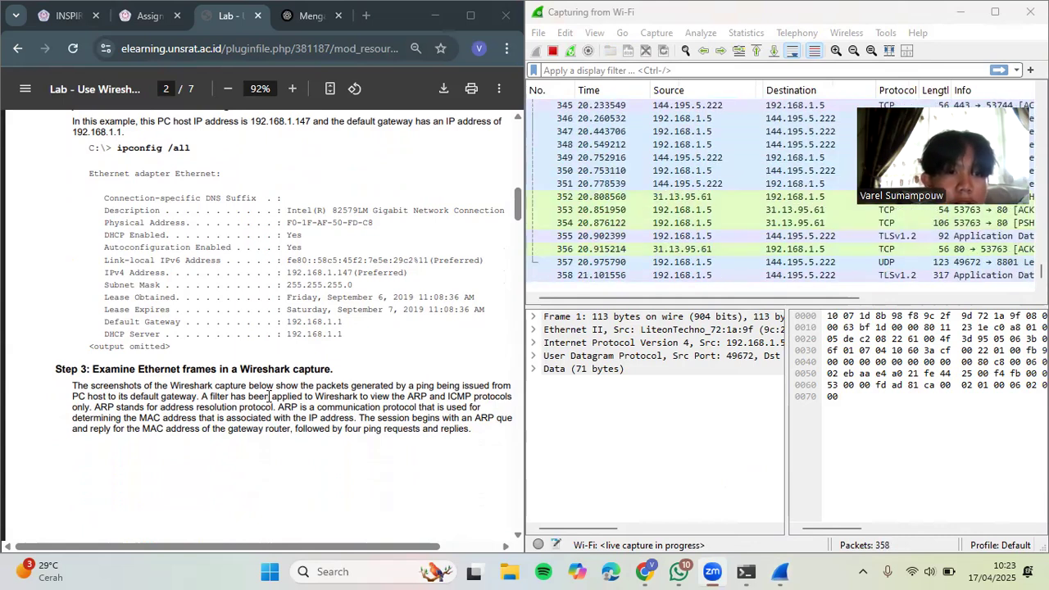
Step: Apply the display filter "arp or icmp" to the live Wi-Fi capture, matching the ARP request example in the lab PDF
{"action": "scroll", "coordinate": [269, 397], "scroll_direction": "up", "scroll_amount": 1}
{"action": "scroll", "coordinate": [268, 397], "scroll_direction": "down", "scroll_amount": 1}
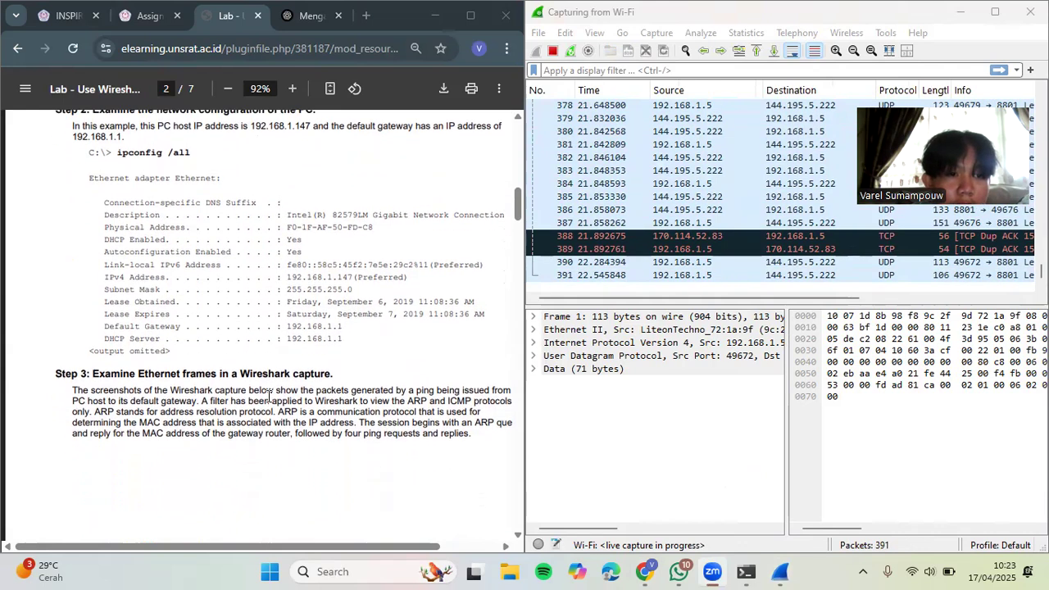
{"action": "scroll", "coordinate": [269, 397], "scroll_direction": "up", "scroll_amount": 1}
{"action": "scroll", "coordinate": [269, 397], "scroll_direction": "down", "scroll_amount": 5}
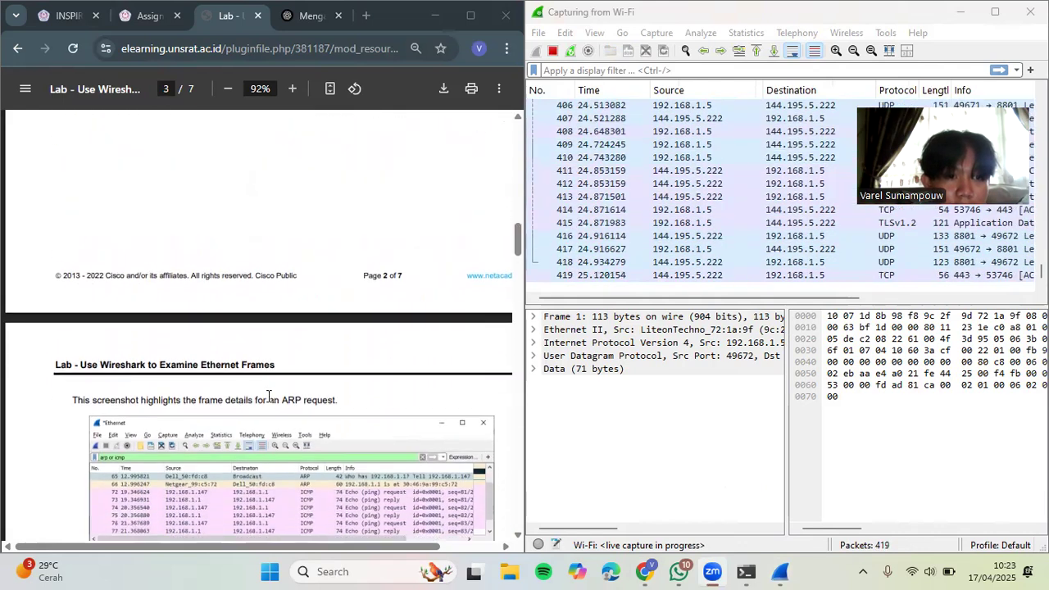
{"action": "scroll", "coordinate": [268, 396], "scroll_direction": "down", "scroll_amount": 3}
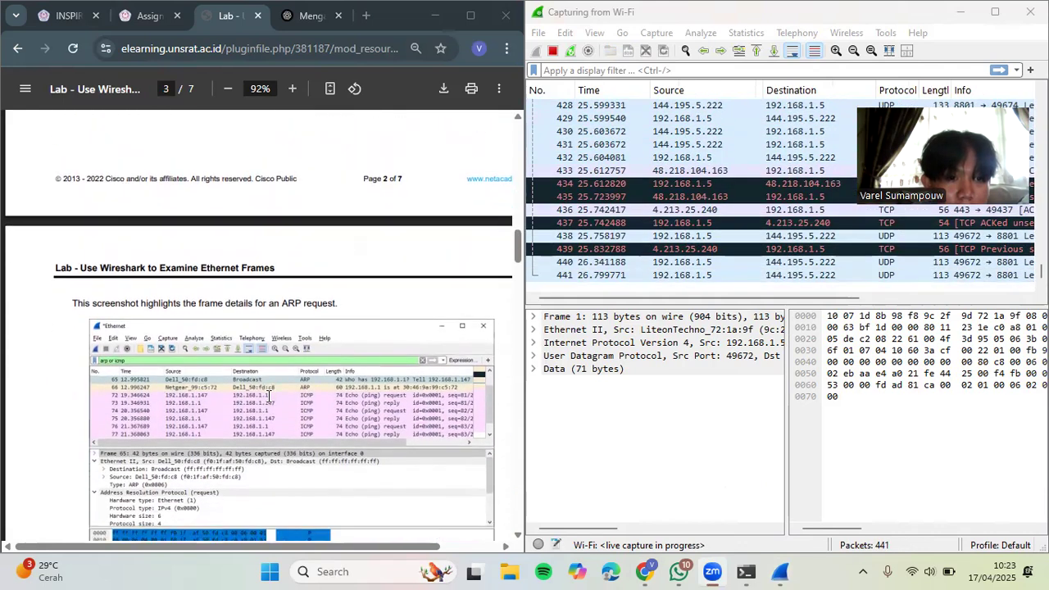
{"action": "scroll", "coordinate": [269, 397], "scroll_direction": "down", "scroll_amount": 1}
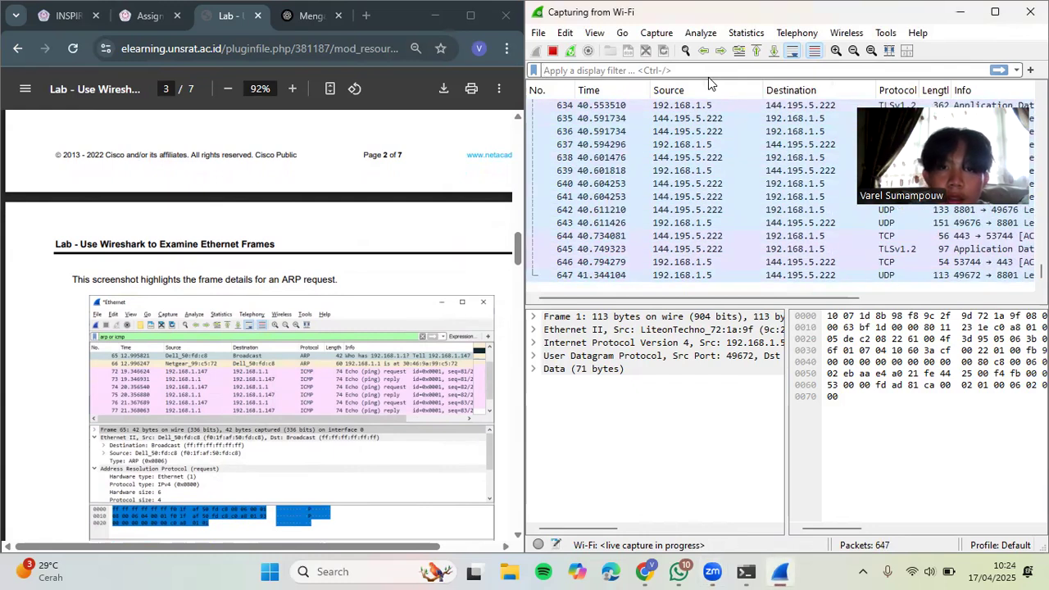
{"action": "type", "text": "arp"}
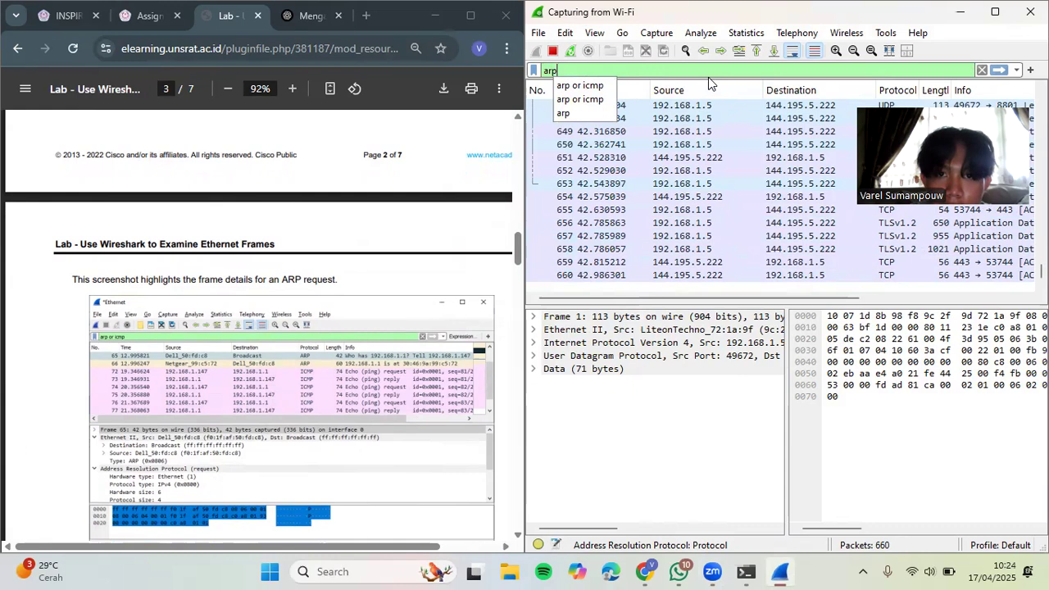
{"action": "type", "text": " or i"}
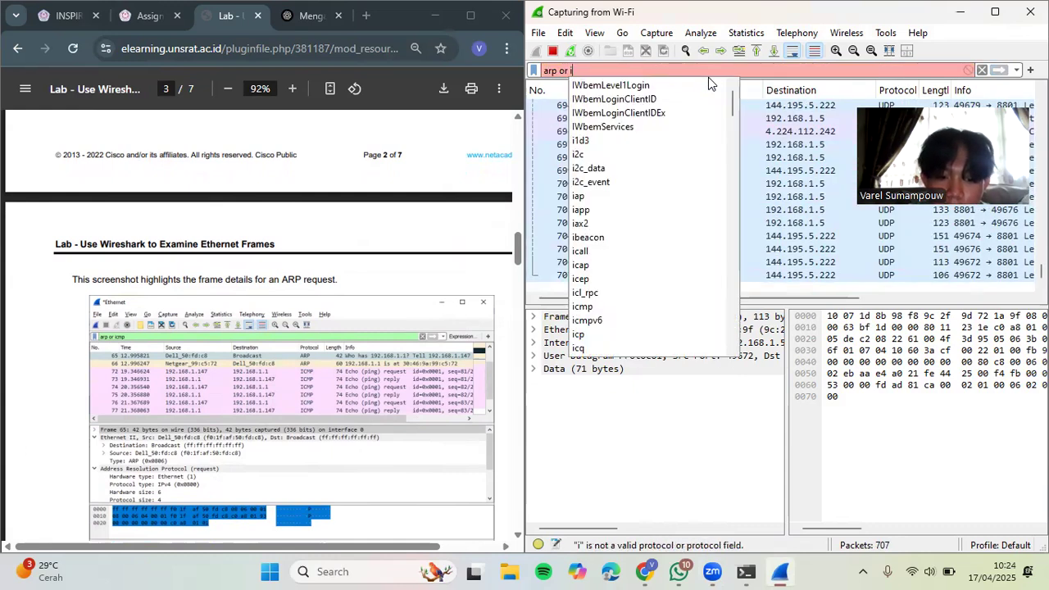
{"action": "type", "text": "cmp"}
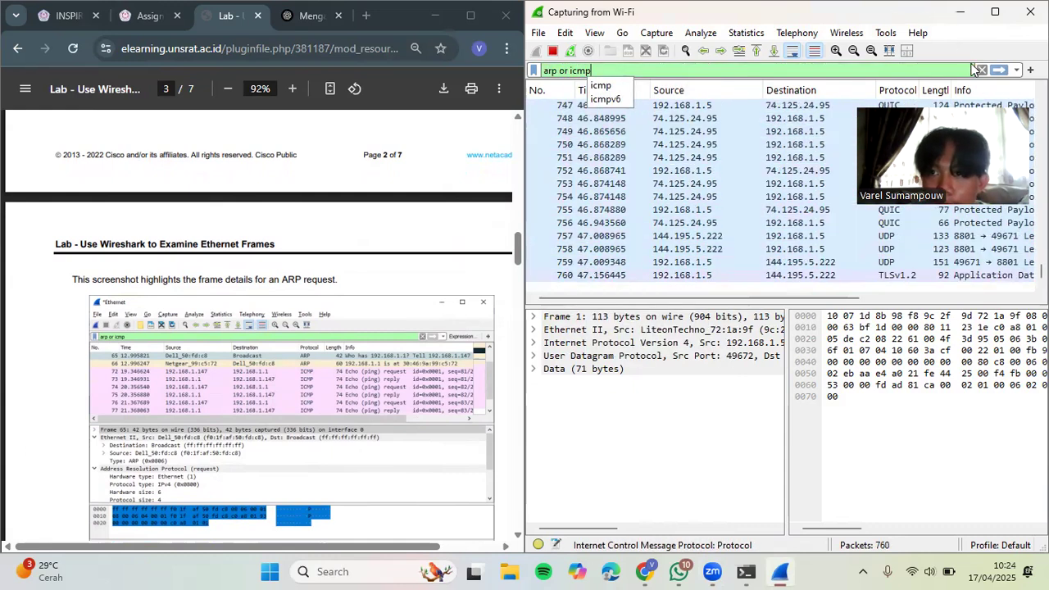
{"action": "left_click", "coordinate": [1006, 68]}
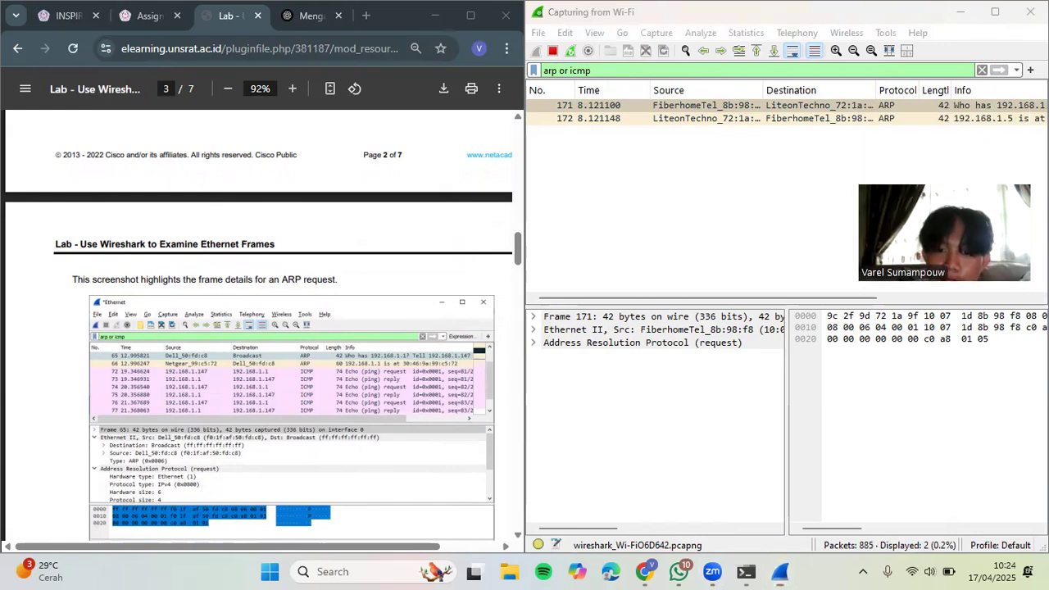
Step: Review the lab PDF's Step 3 ARP request and reply examples and the Step 4 table of Ethernet II header fields
{"action": "mouse_move", "coordinate": [748, 573]}
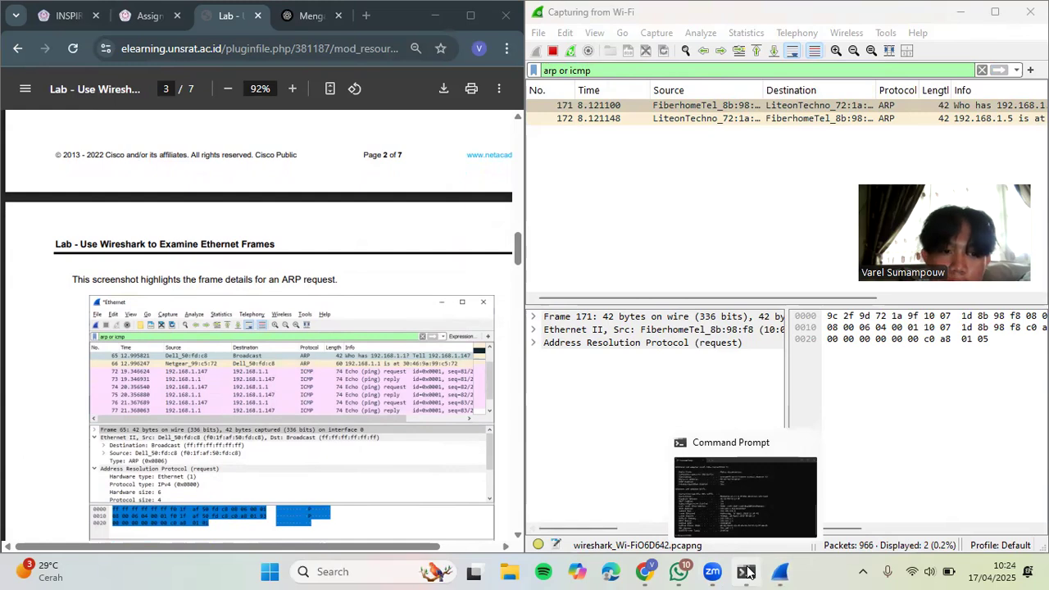
{"action": "scroll", "coordinate": [296, 390], "scroll_direction": "down", "scroll_amount": 5}
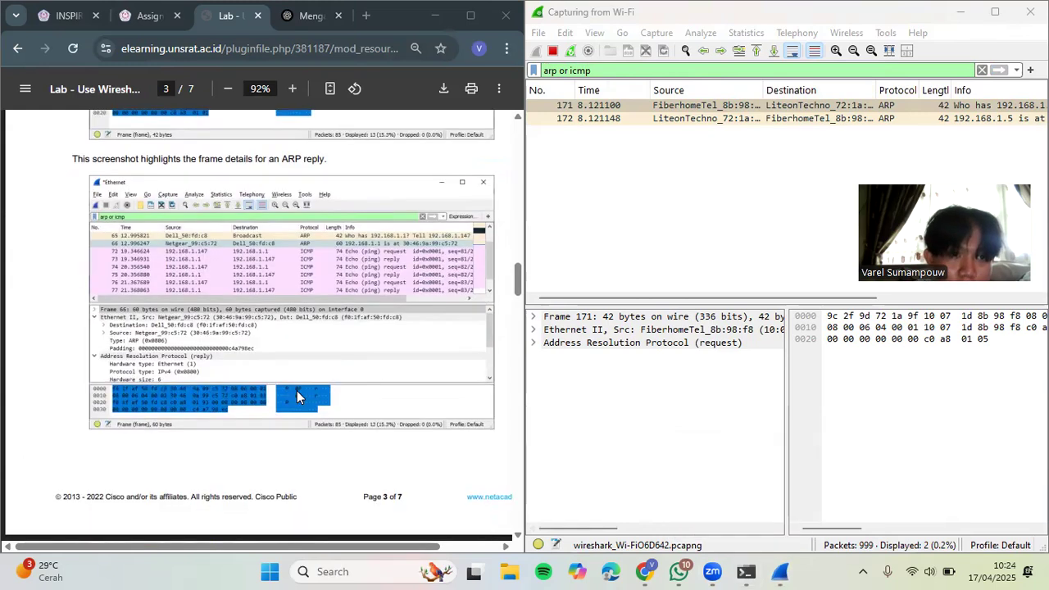
{"action": "scroll", "coordinate": [296, 390], "scroll_direction": "down", "scroll_amount": 6}
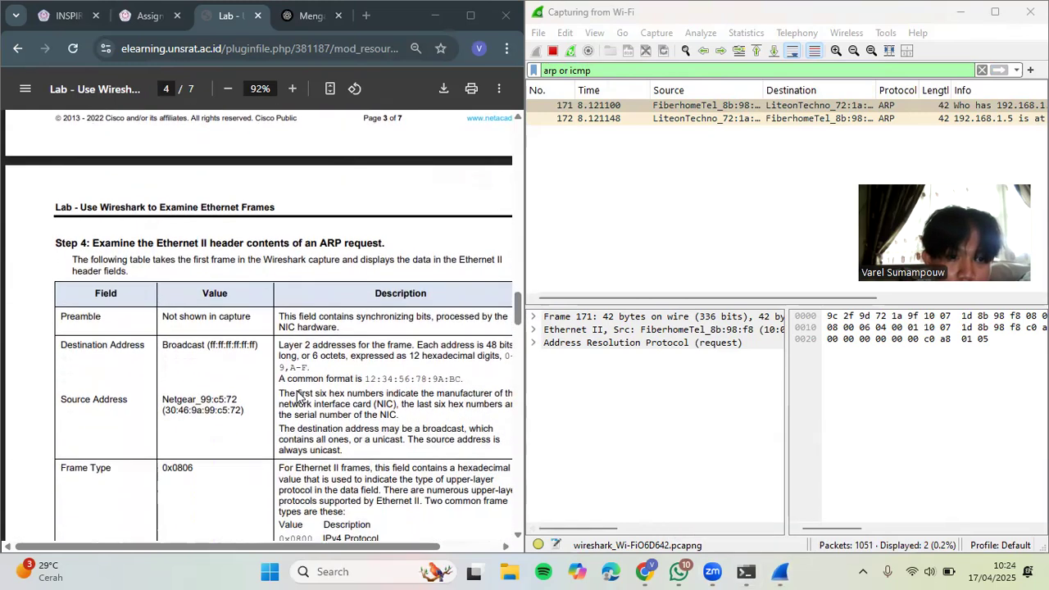
{"action": "scroll", "coordinate": [296, 397], "scroll_direction": "down", "scroll_amount": 7}
{"action": "scroll", "coordinate": [296, 397], "scroll_direction": "up", "scroll_amount": 12}
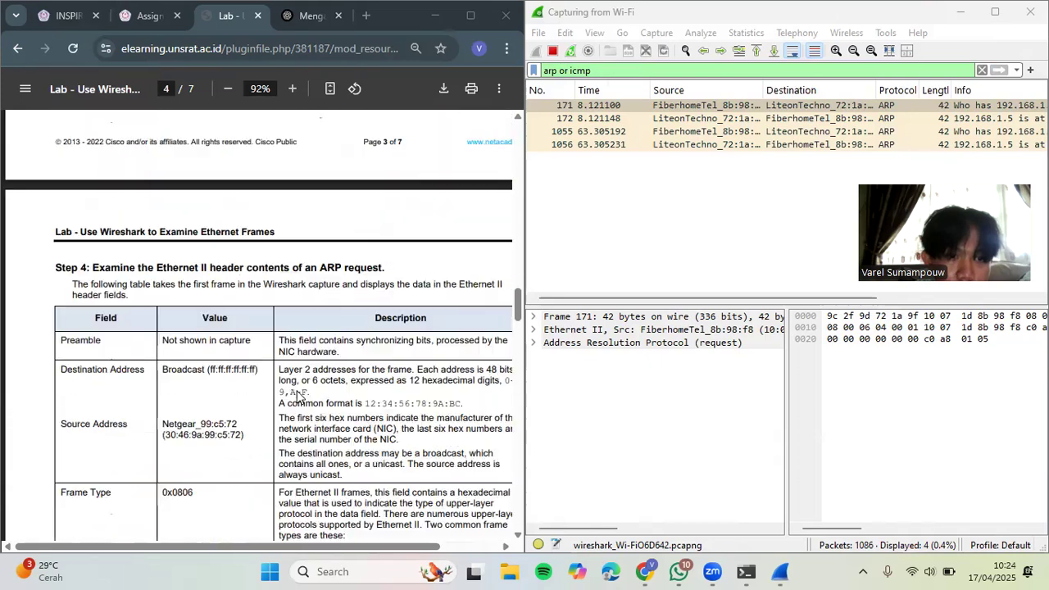
{"action": "scroll", "coordinate": [296, 397], "scroll_direction": "up", "scroll_amount": 8}
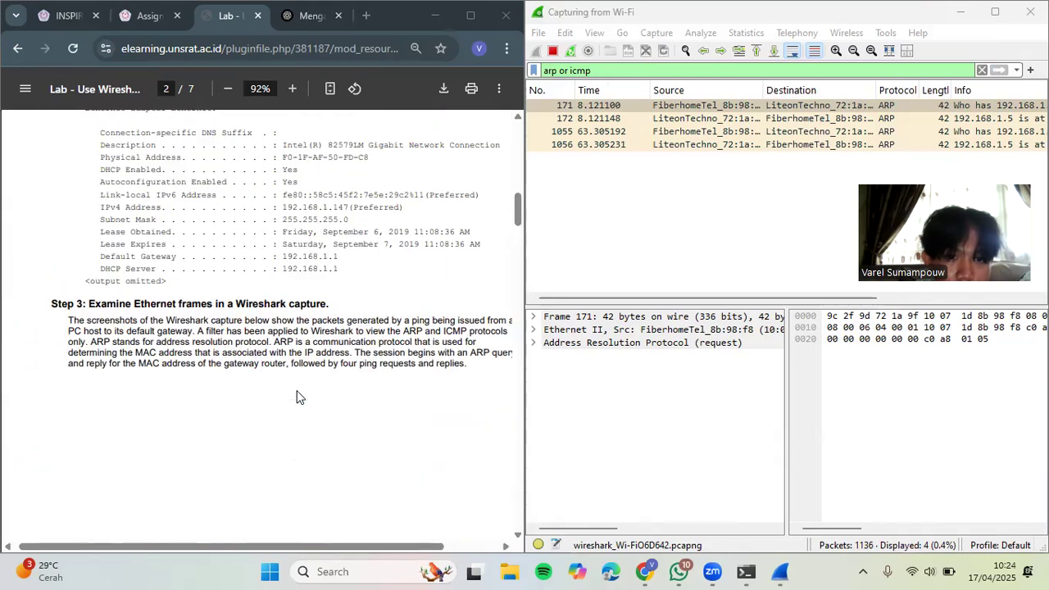
{"action": "scroll", "coordinate": [299, 397], "scroll_direction": "up", "scroll_amount": 2}
{"action": "scroll", "coordinate": [299, 397], "scroll_direction": "down", "scroll_amount": 8}
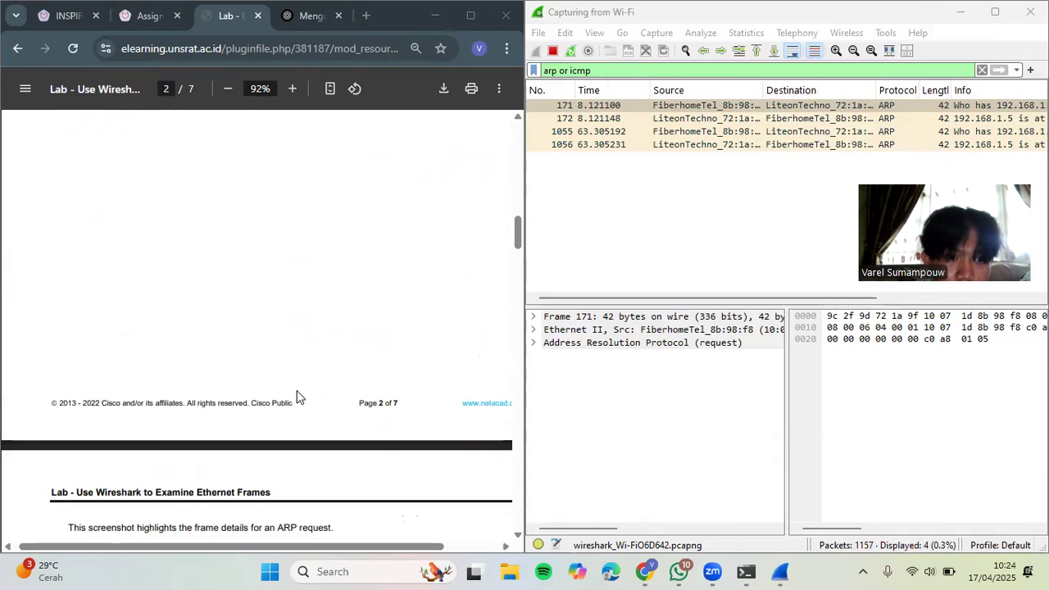
{"action": "scroll", "coordinate": [299, 396], "scroll_direction": "down", "scroll_amount": 10}
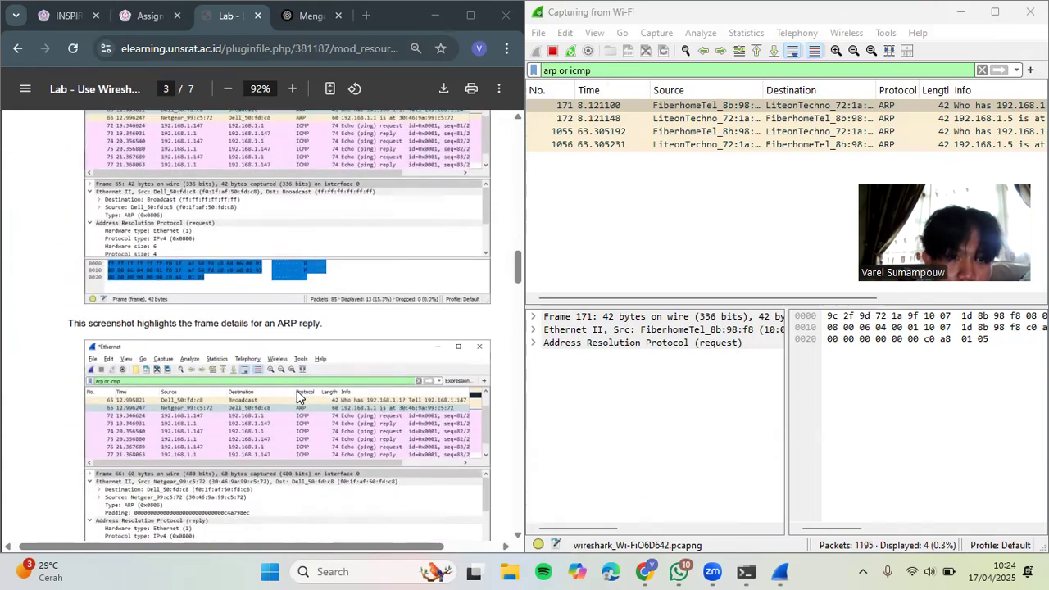
{"action": "scroll", "coordinate": [297, 396], "scroll_direction": "down", "scroll_amount": 2}
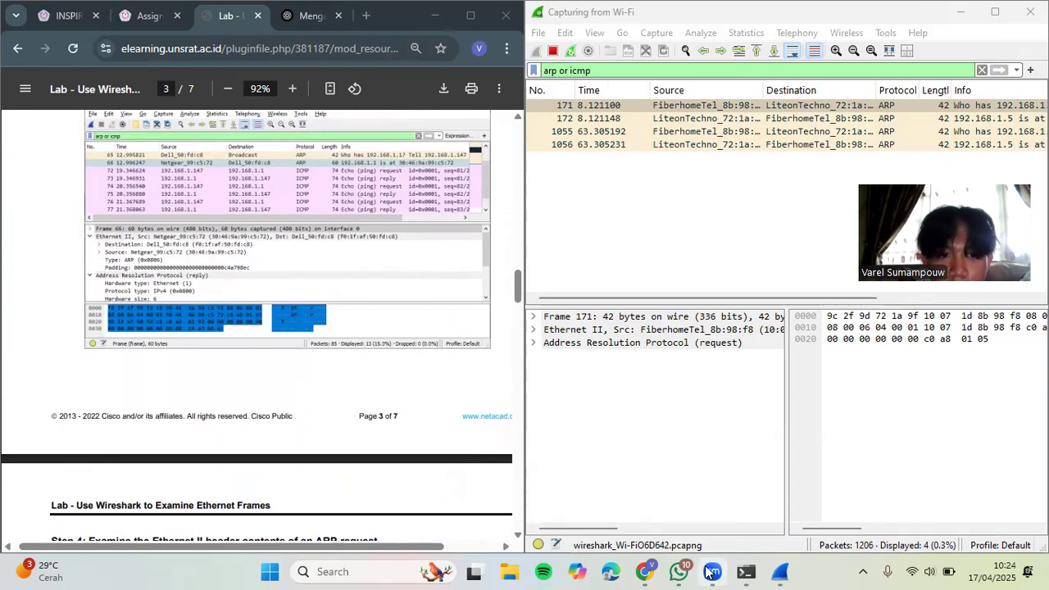
{"action": "scroll", "coordinate": [355, 330], "scroll_direction": "down", "scroll_amount": 10}
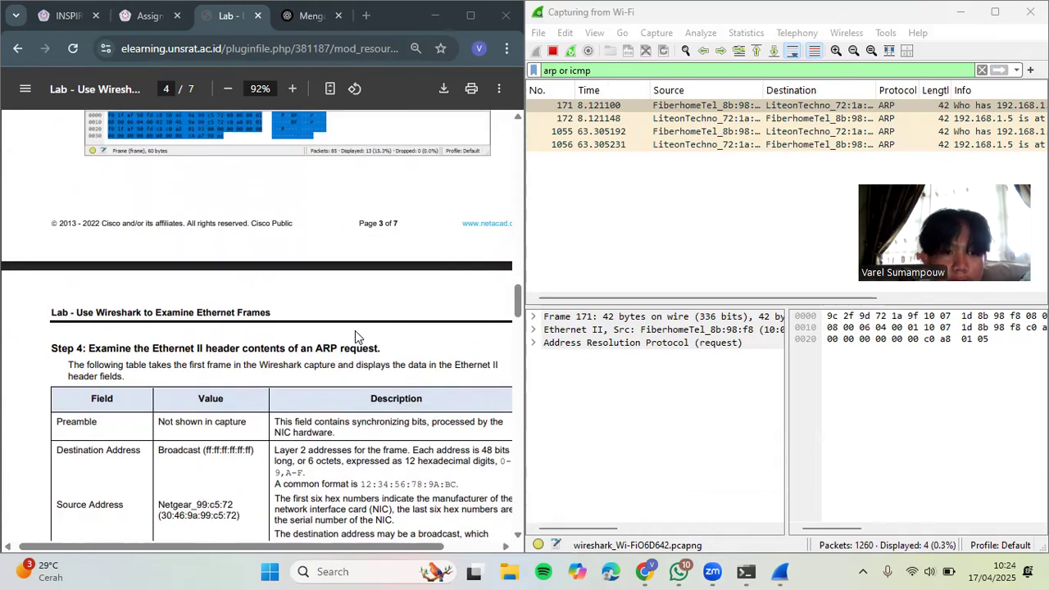
{"action": "scroll", "coordinate": [355, 330], "scroll_direction": "down", "scroll_amount": 2}
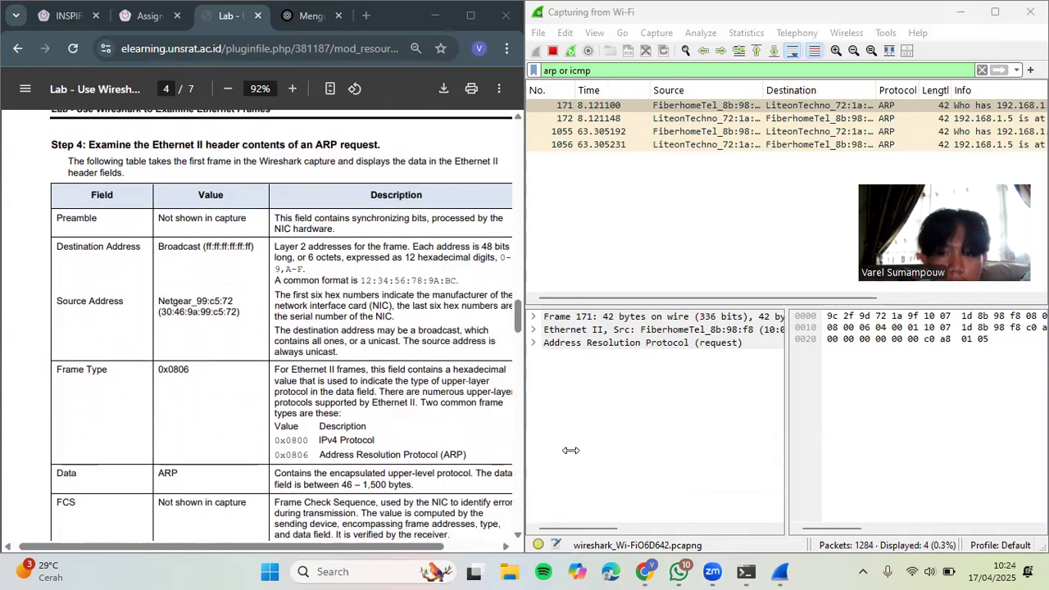
Step: Switch to Command Prompt and maximize its window
{"action": "left_click", "coordinate": [745, 571]}
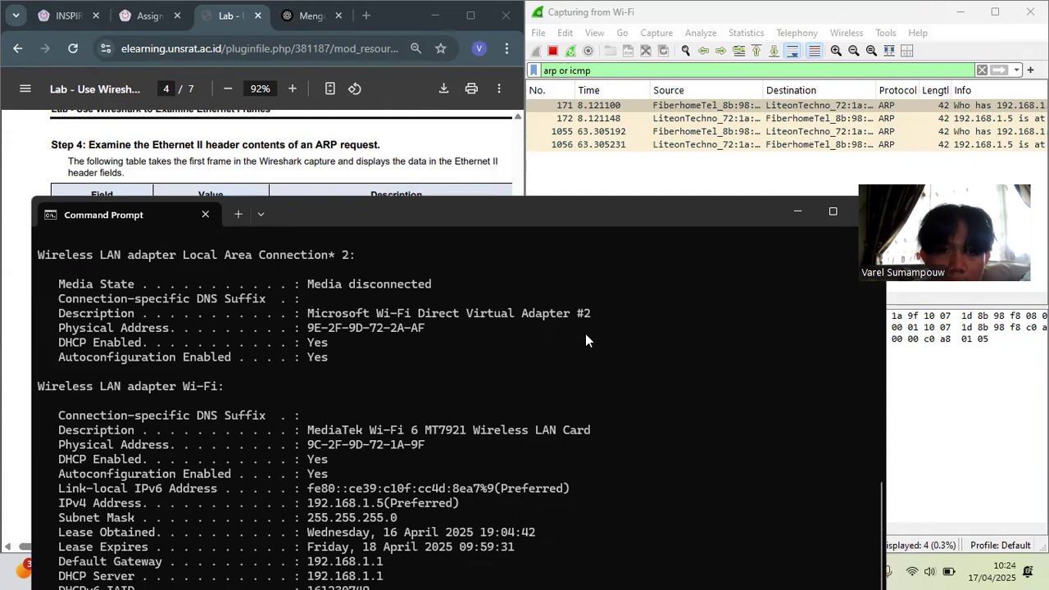
{"action": "right_click", "coordinate": [605, 209]}
{"action": "left_click", "coordinate": [570, 212]}
{"action": "double_click", "coordinate": [569, 212]}
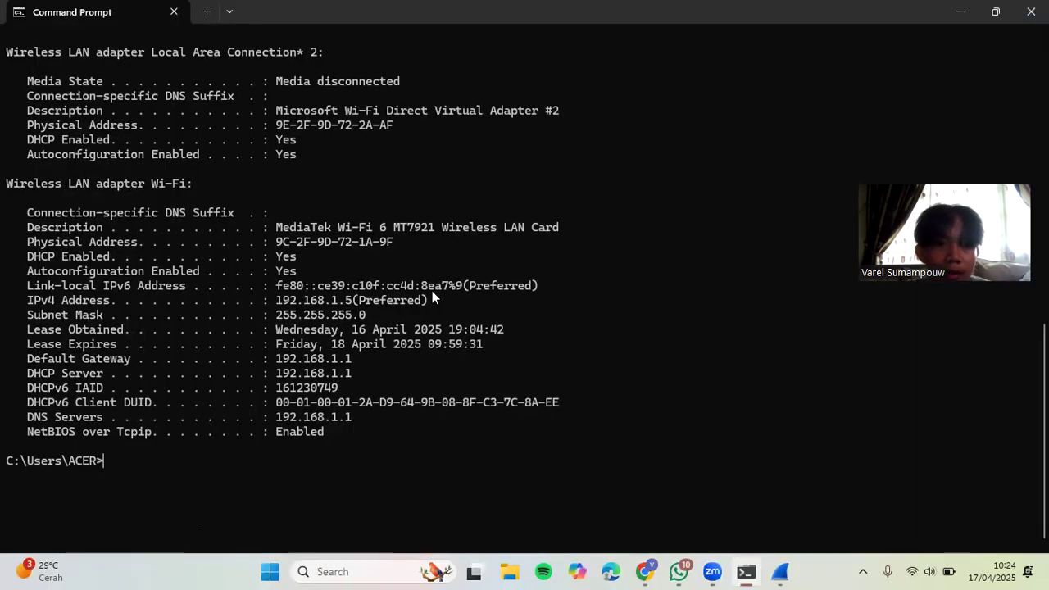
Step: Ping the default gateway 192.168.1.1, copying its address from the adapter output, and minimize Command Prompt
{"action": "type", "text": "ping"}
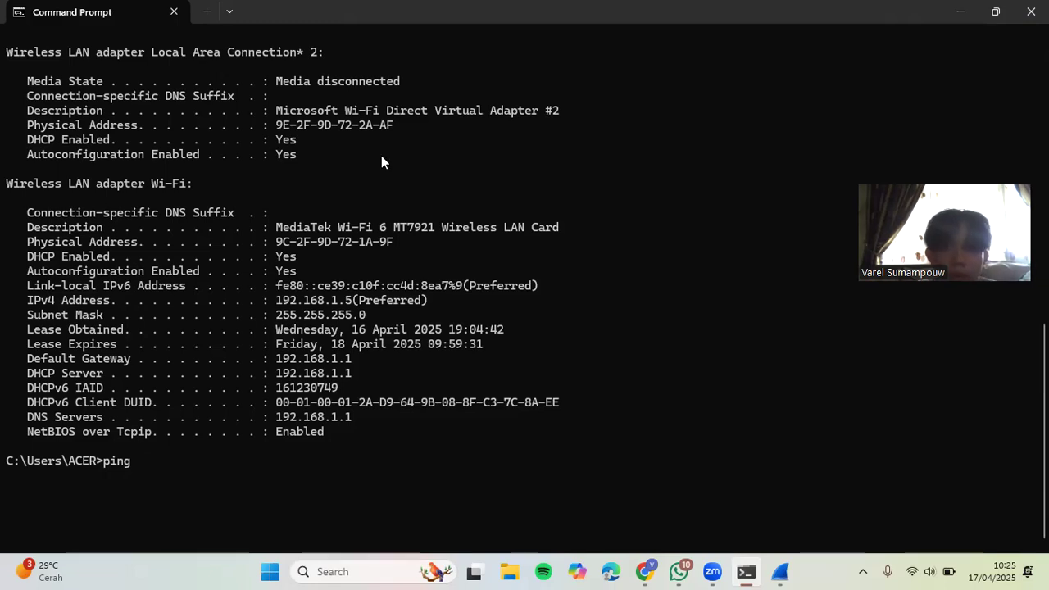
{"action": "left_click", "coordinate": [703, 16]}
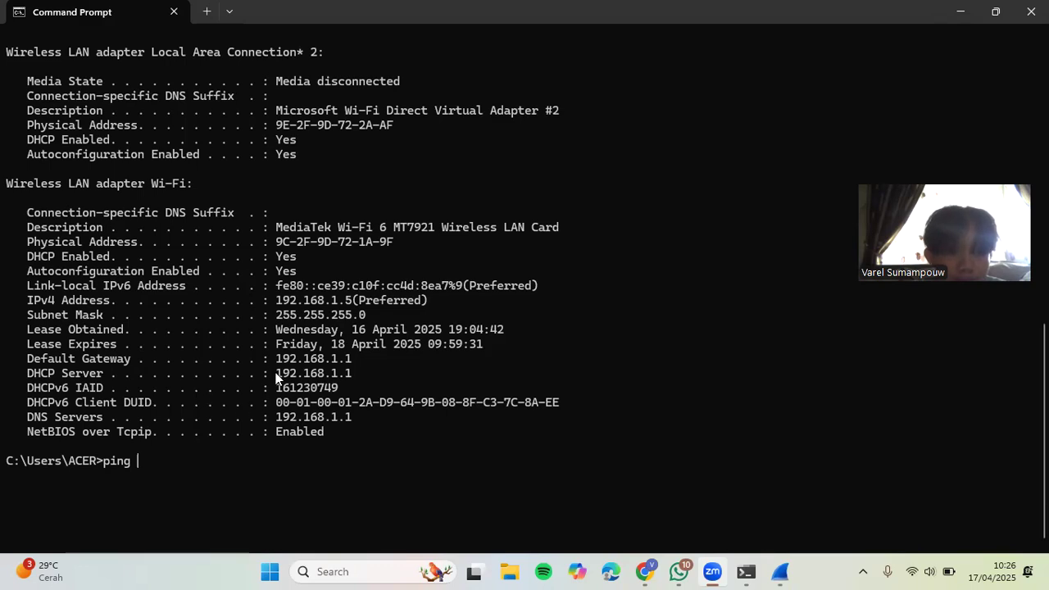
{"action": "left_click_drag", "start_coordinate": [277, 360], "coordinate": [350, 366]}
{"action": "key", "text": "ctrl+c"}
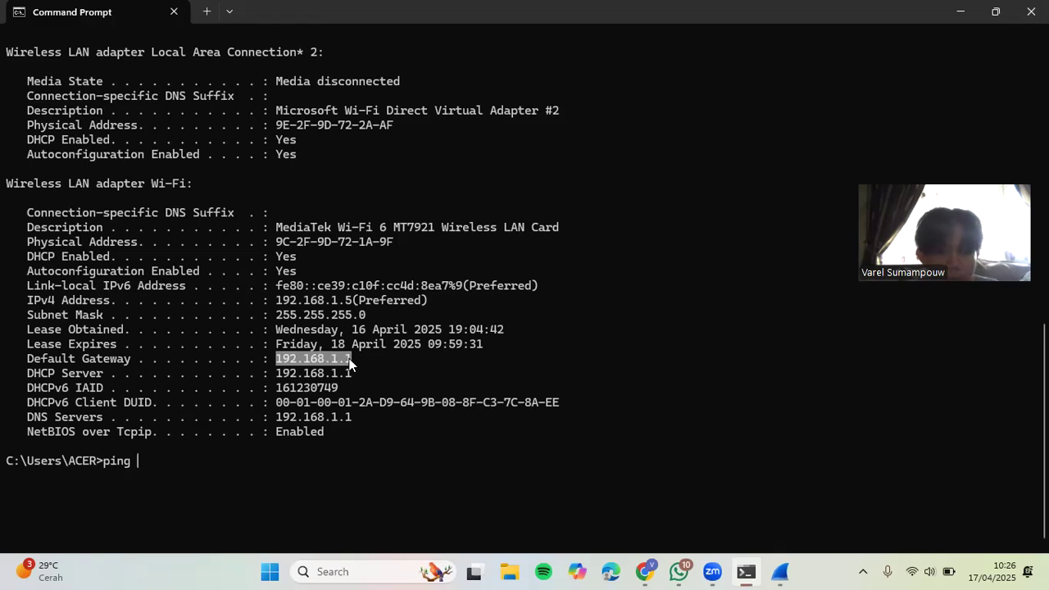
{"action": "right_click", "coordinate": [350, 366]}
{"action": "right_click", "coordinate": [249, 480]}
{"action": "key", "text": "Return"}
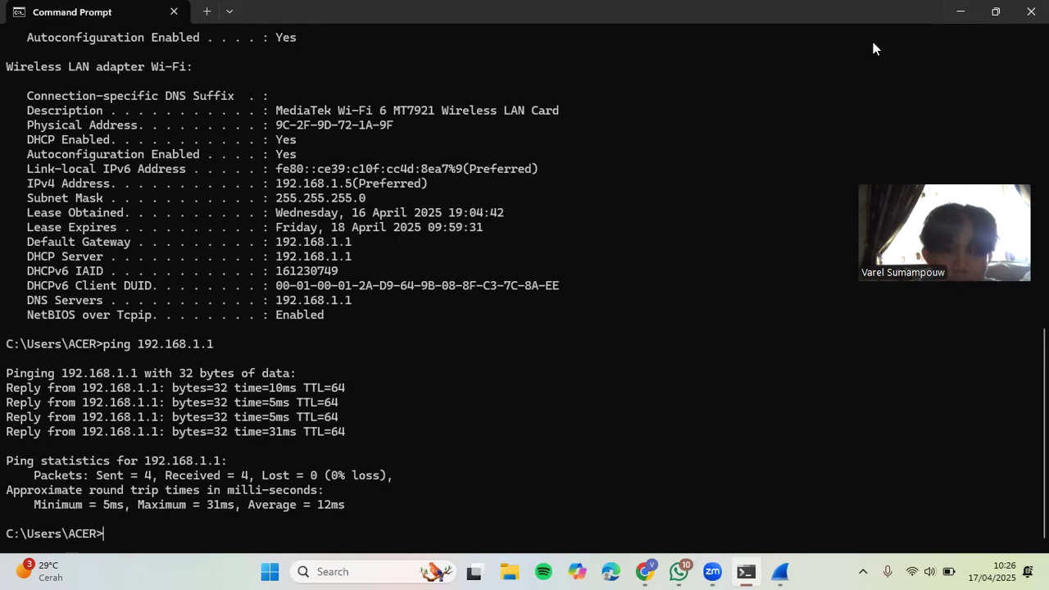
{"action": "left_click", "coordinate": [961, 10]}
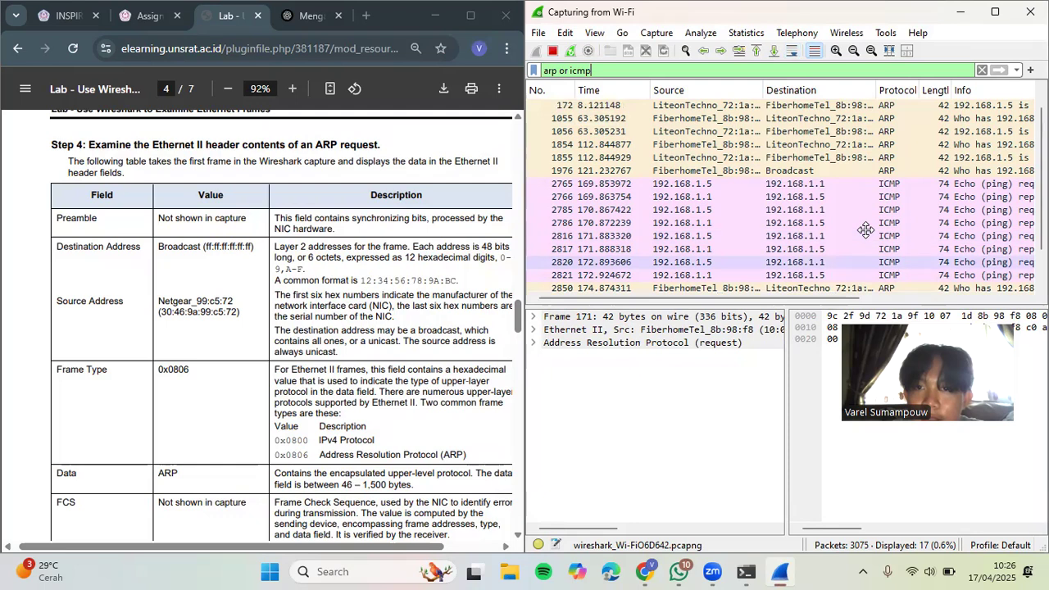
Step: Expand the Ethernet II header of ARP request frame 171 in Wireshark and compare its fields with the Step 4 table
{"action": "scroll", "coordinate": [865, 229], "scroll_direction": "up", "scroll_amount": 1}
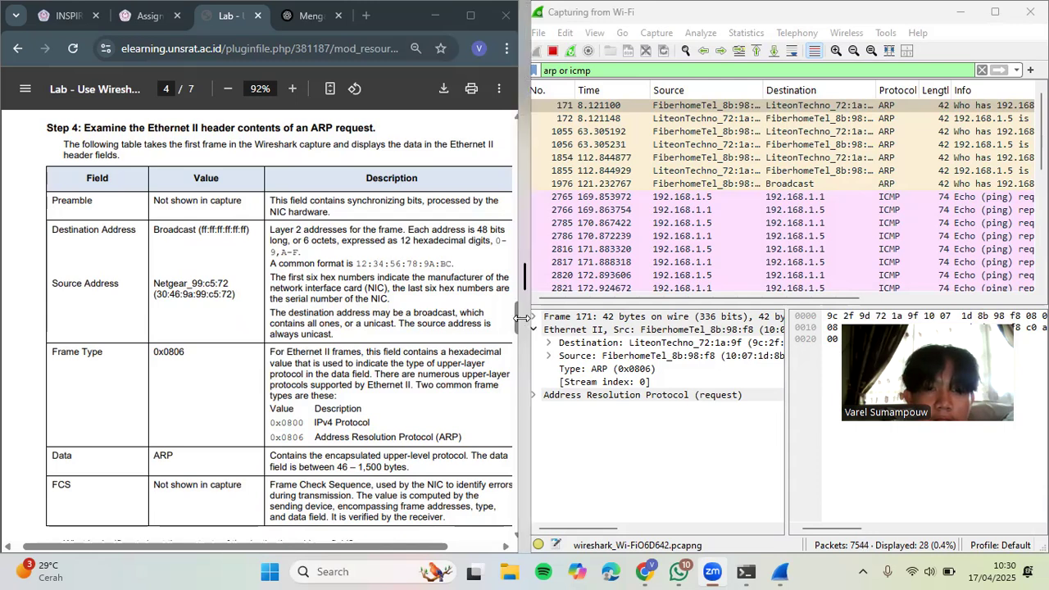
{"action": "left_click_drag", "start_coordinate": [521, 318], "coordinate": [520, 321]}
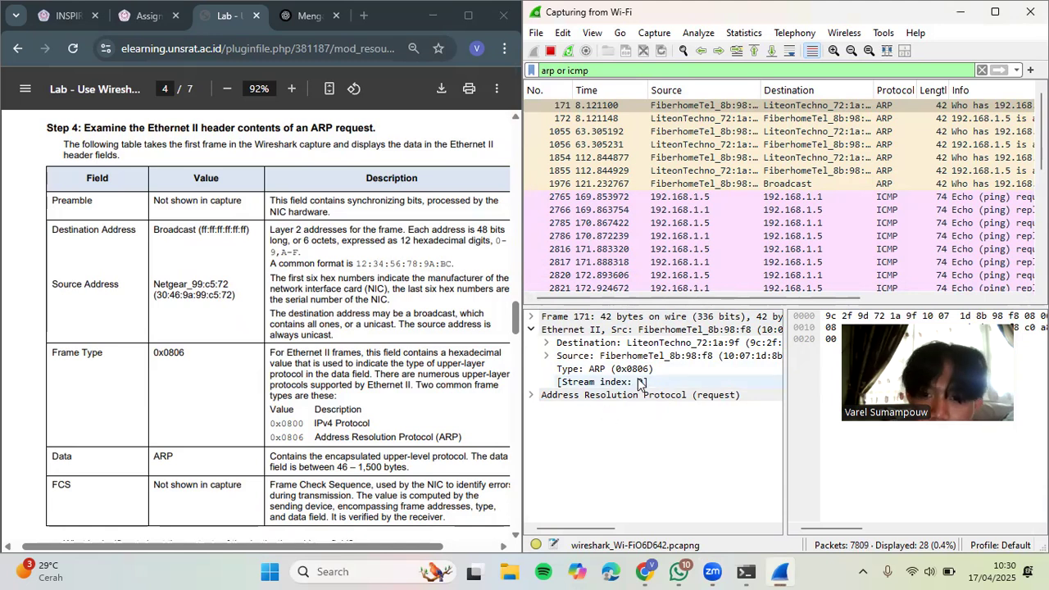
{"action": "scroll", "coordinate": [645, 366], "scroll_direction": "right", "scroll_amount": 5}
{"action": "scroll", "coordinate": [645, 365], "scroll_direction": "left", "scroll_amount": 5}
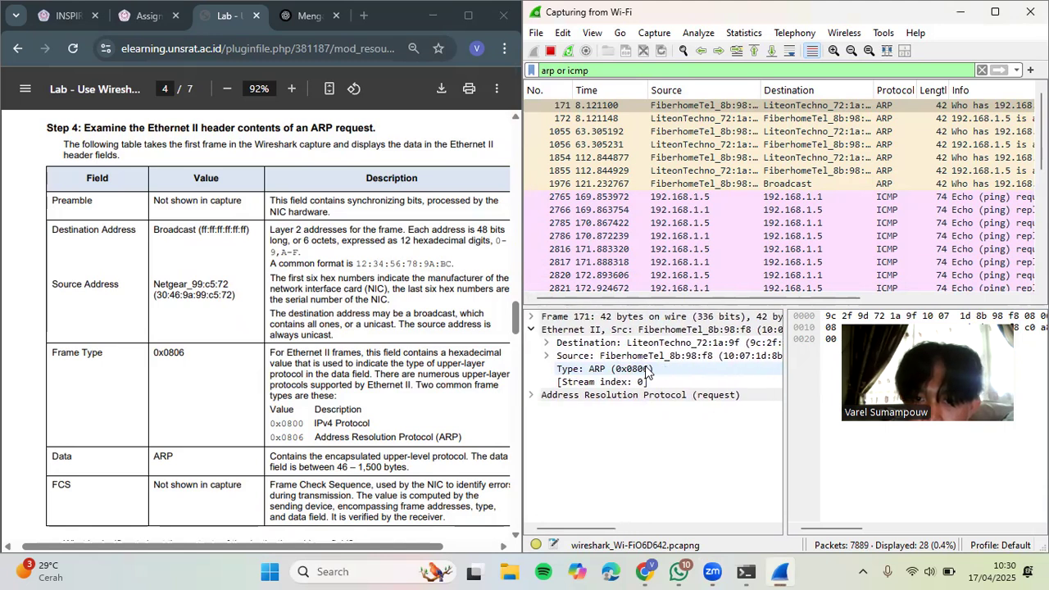
{"action": "scroll", "coordinate": [649, 366], "scroll_direction": "right", "scroll_amount": 4}
{"action": "scroll", "coordinate": [652, 363], "scroll_direction": "left", "scroll_amount": 4}
{"action": "scroll", "coordinate": [653, 365], "scroll_direction": "right", "scroll_amount": 1}
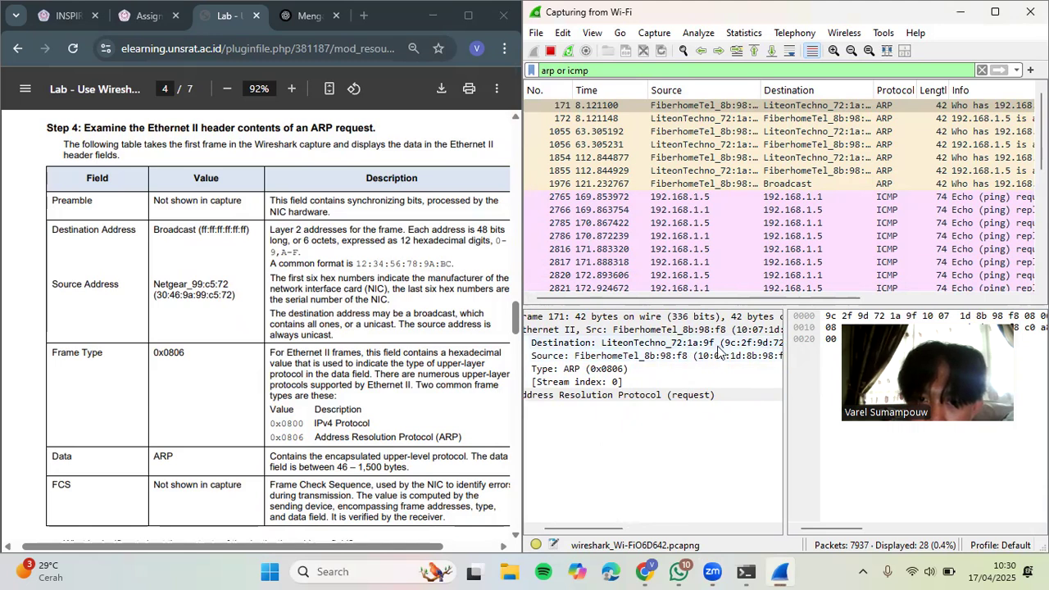
{"action": "scroll", "coordinate": [718, 350], "scroll_direction": "right", "scroll_amount": 1}
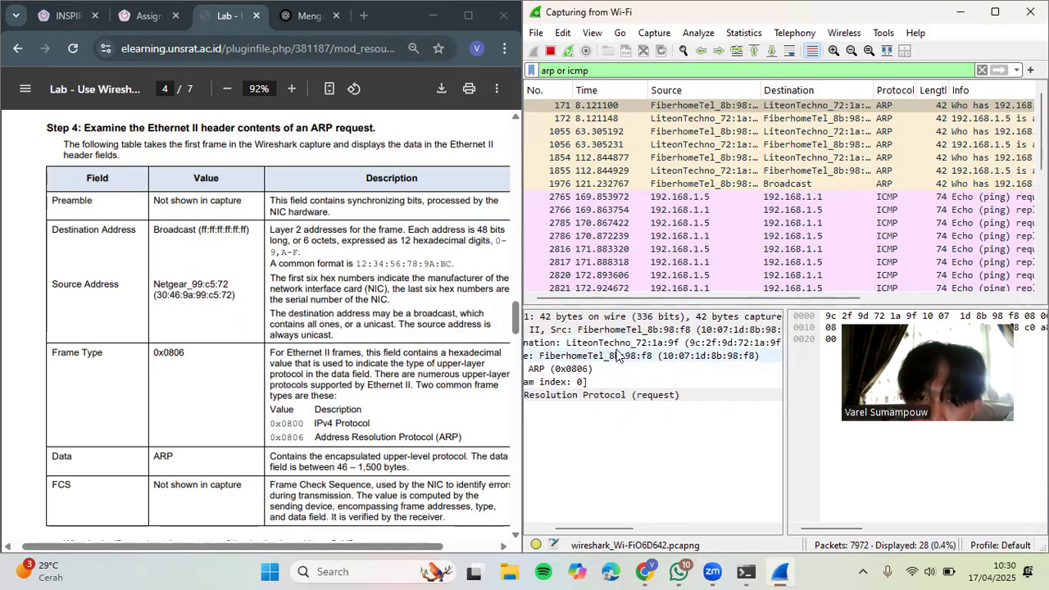
{"action": "scroll", "coordinate": [612, 352], "scroll_direction": "right", "scroll_amount": 3}
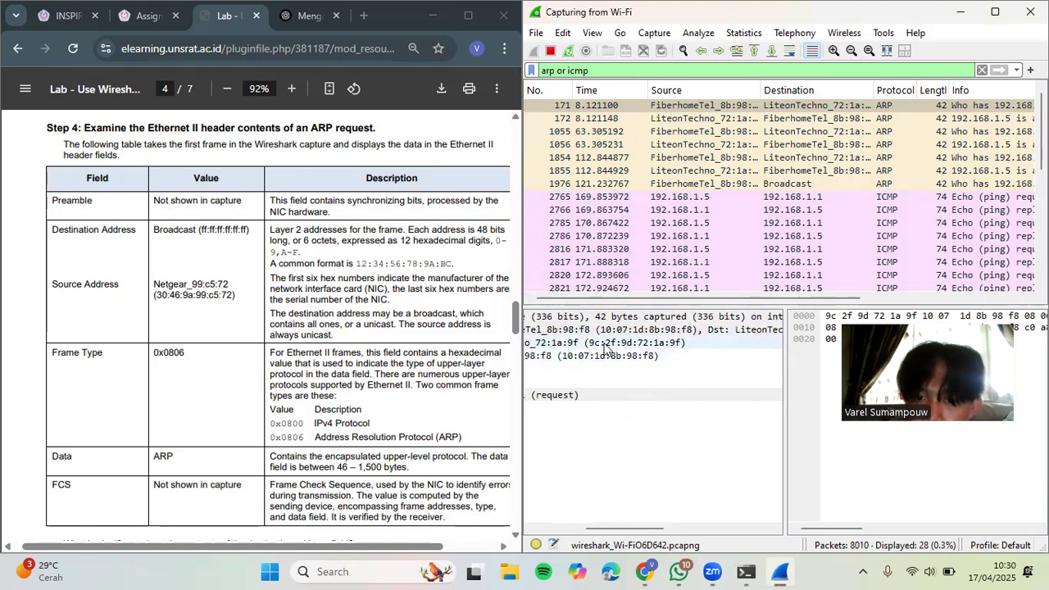
Step: Select the Destination and Source fields in frame 171's Ethernet II header and read each full MAC address
{"action": "left_click", "coordinate": [607, 345]}
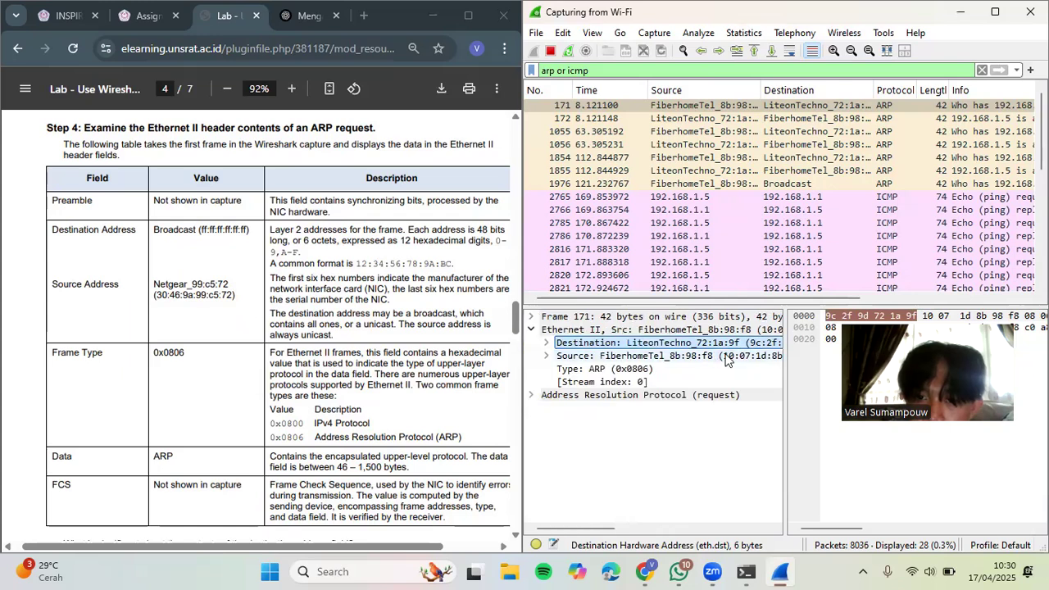
{"action": "scroll", "coordinate": [735, 375], "scroll_direction": "right", "scroll_amount": 6}
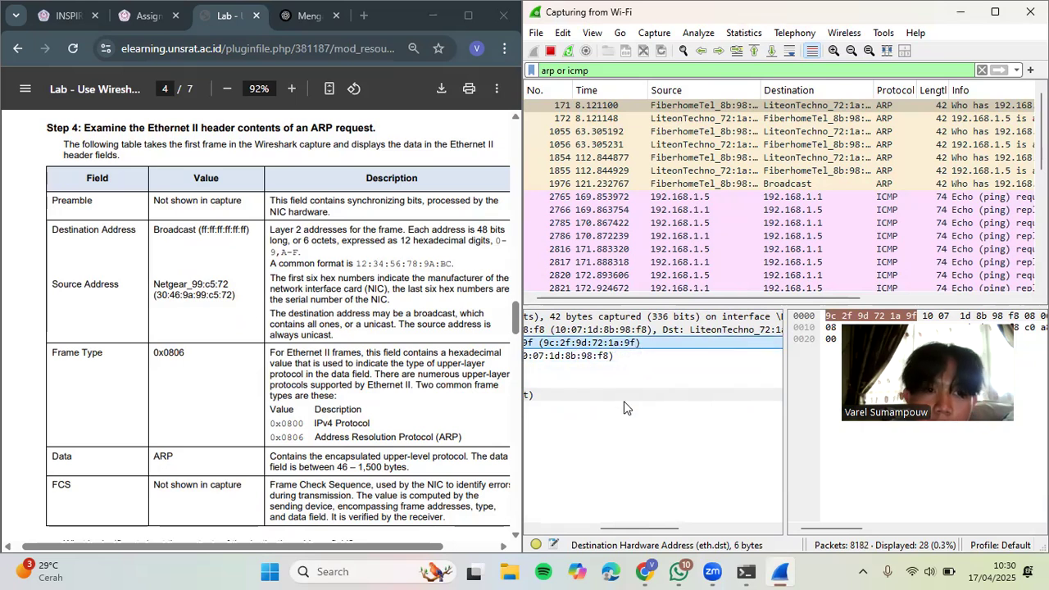
{"action": "scroll", "coordinate": [623, 407], "scroll_direction": "left", "scroll_amount": 5}
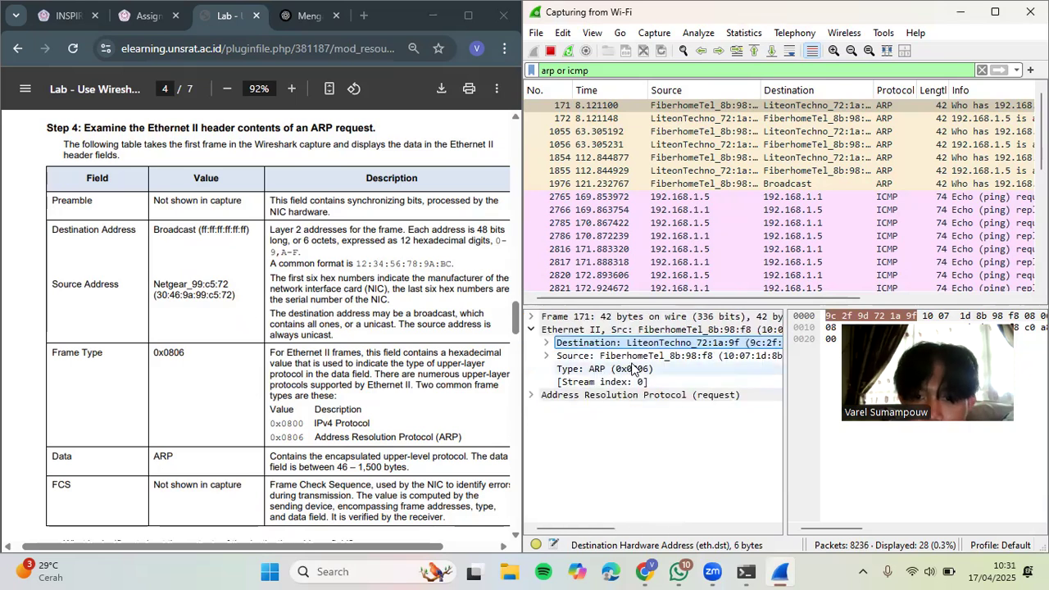
{"action": "left_click", "coordinate": [641, 359]}
{"action": "scroll", "coordinate": [642, 365], "scroll_direction": "right", "scroll_amount": 2}
{"action": "scroll", "coordinate": [641, 365], "scroll_direction": "right", "scroll_amount": 3}
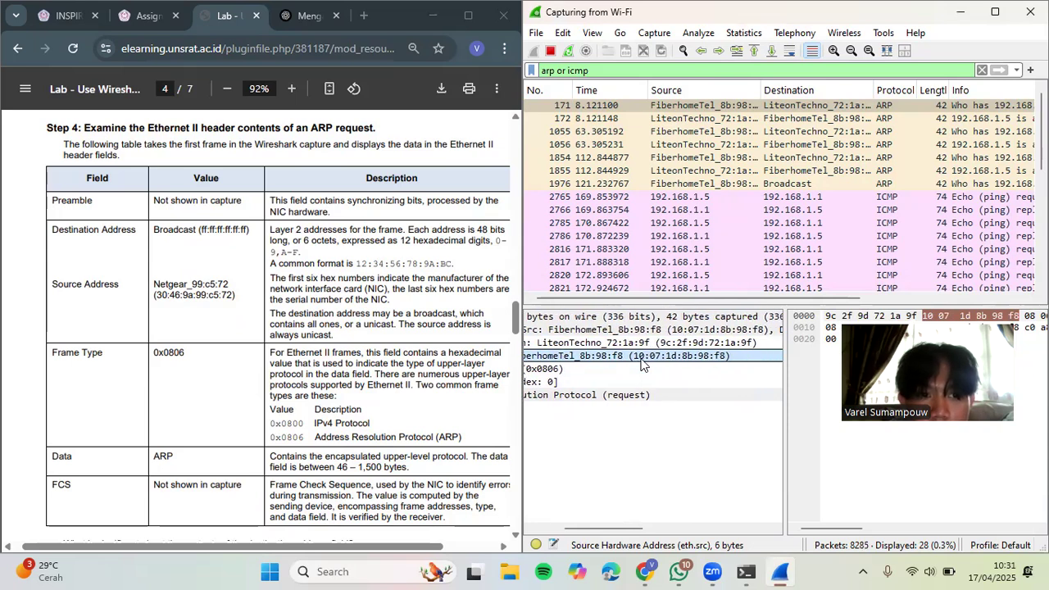
Step: Select frame 171's Type field and its Address Resolution Protocol section to match the Frame Type and Data rows of the Step 4 table
{"action": "scroll", "coordinate": [641, 365], "scroll_direction": "left", "scroll_amount": 1}
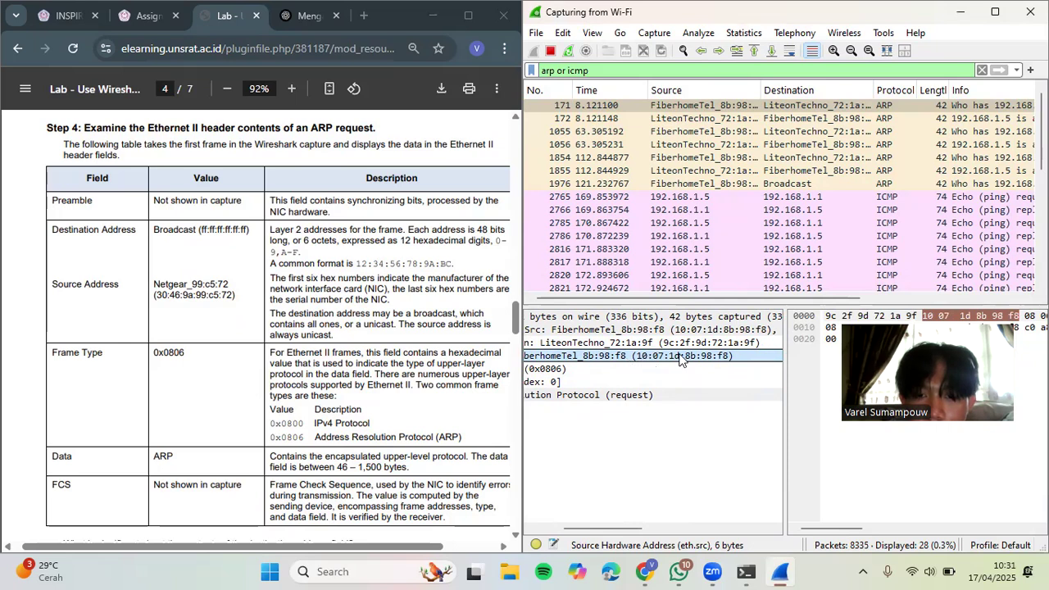
{"action": "scroll", "coordinate": [613, 358], "scroll_direction": "left", "scroll_amount": 2}
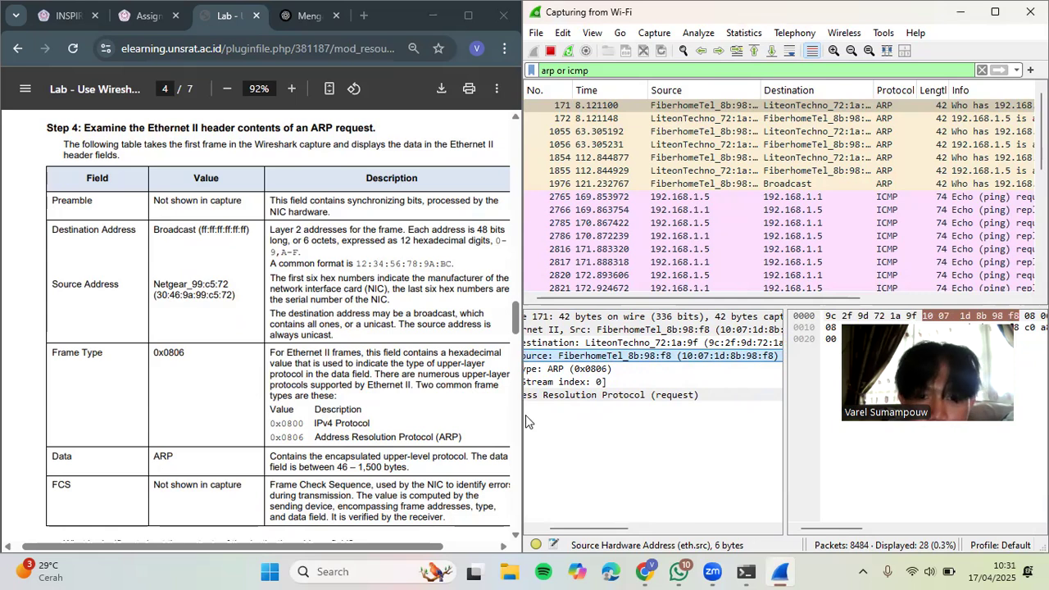
{"action": "scroll", "coordinate": [610, 404], "scroll_direction": "left", "scroll_amount": 2}
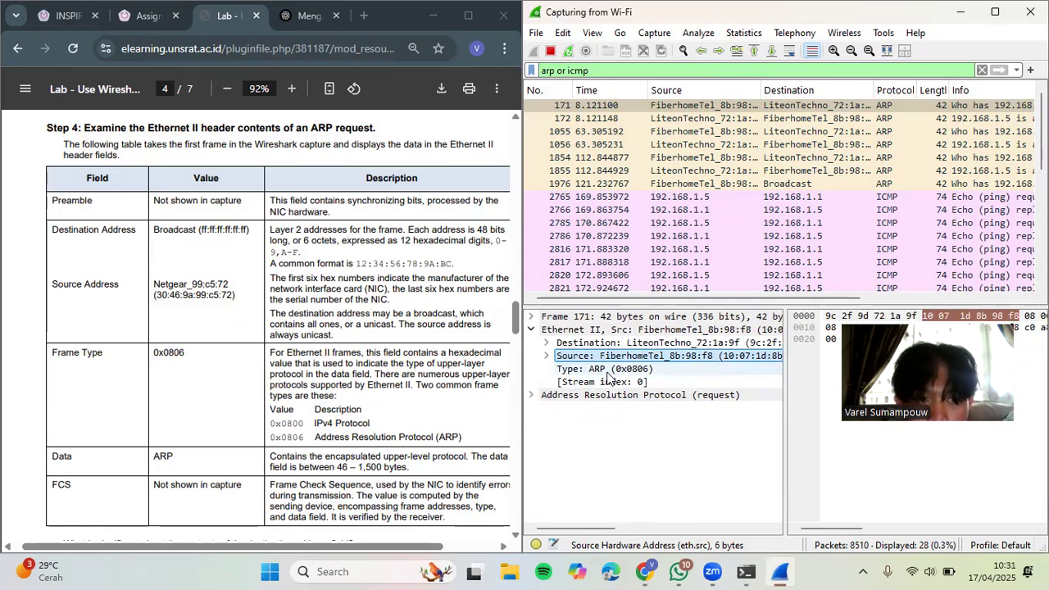
{"action": "left_click", "coordinate": [608, 373]}
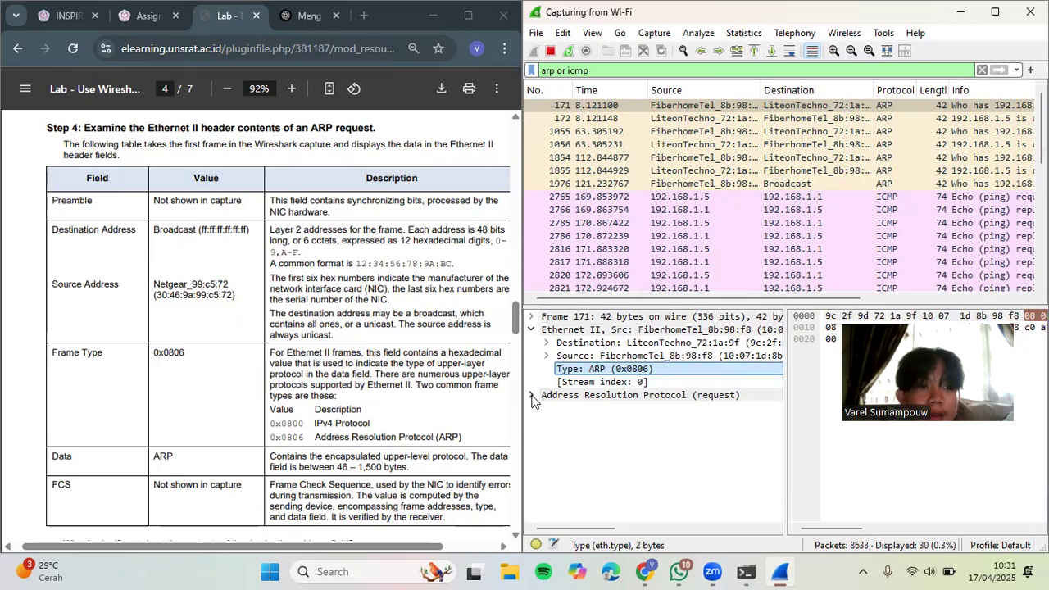
{"action": "left_click", "coordinate": [653, 397]}
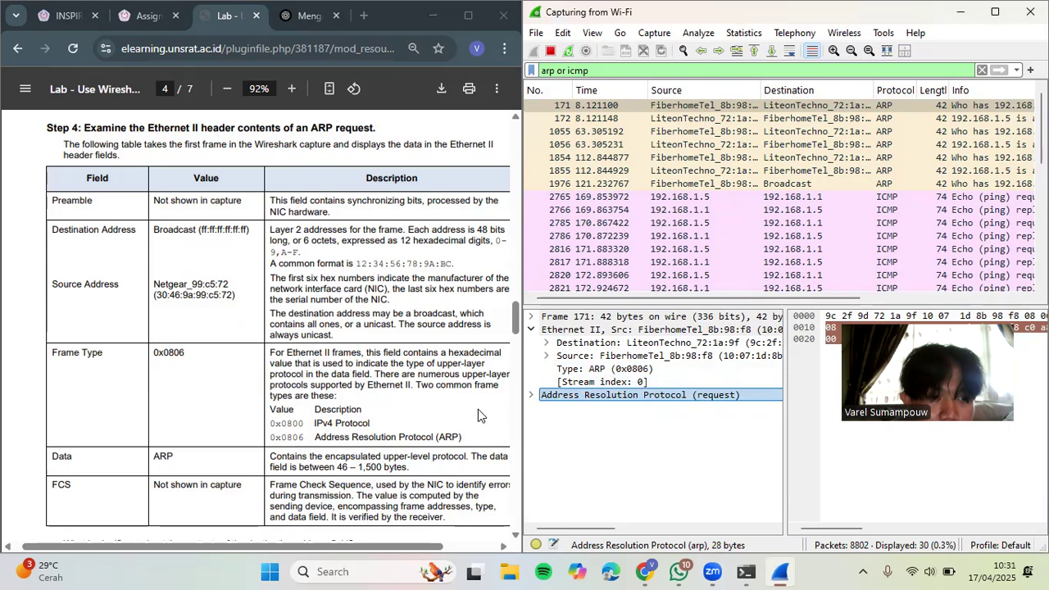
Step: Highlight FCS in the lab sheet's Step 4 table and read its description against the details of frame 171
{"action": "scroll", "coordinate": [182, 454], "scroll_direction": "down", "scroll_amount": 1}
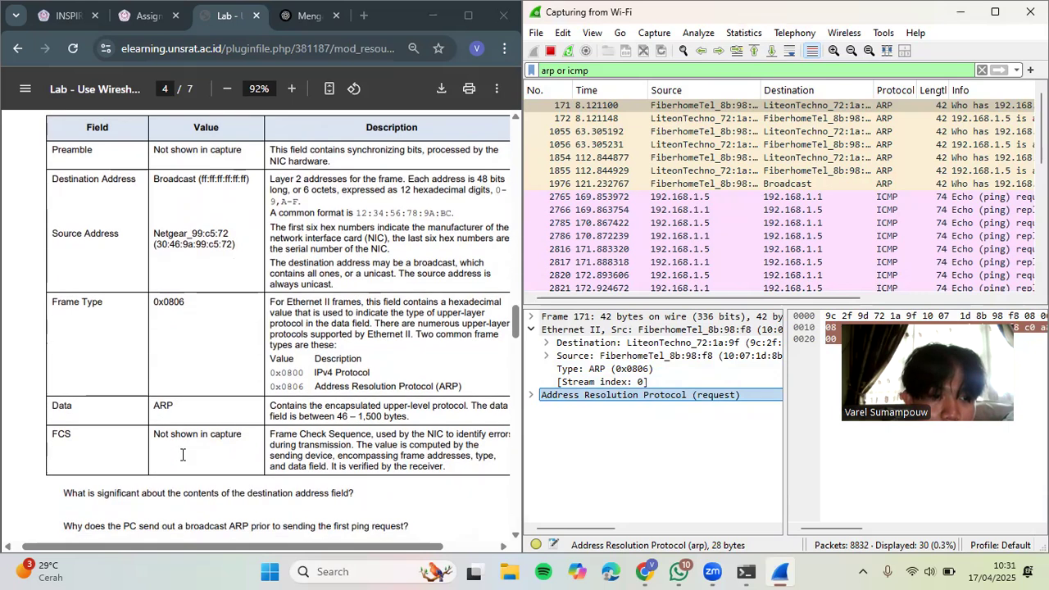
{"action": "left_click", "coordinate": [82, 437]}
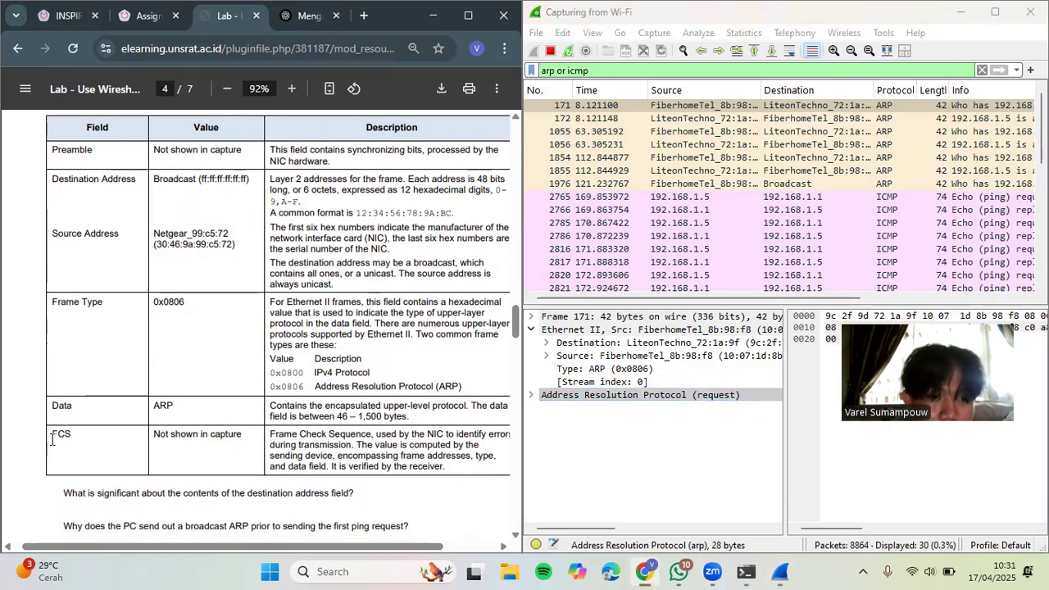
{"action": "left_click_drag", "start_coordinate": [52, 435], "coordinate": [78, 431]}
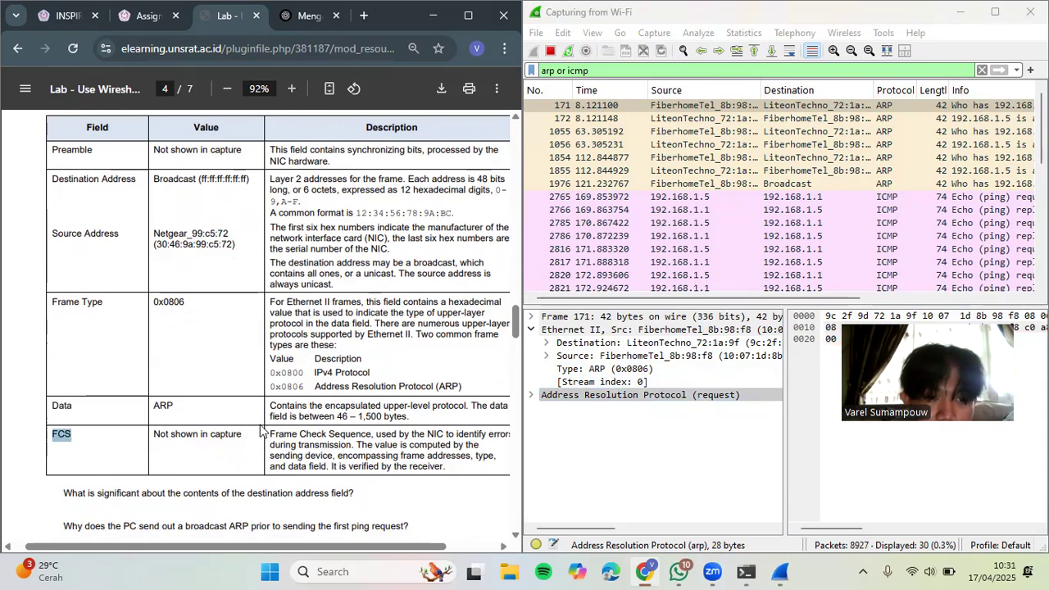
{"action": "scroll", "coordinate": [261, 431], "scroll_direction": "right", "scroll_amount": 1}
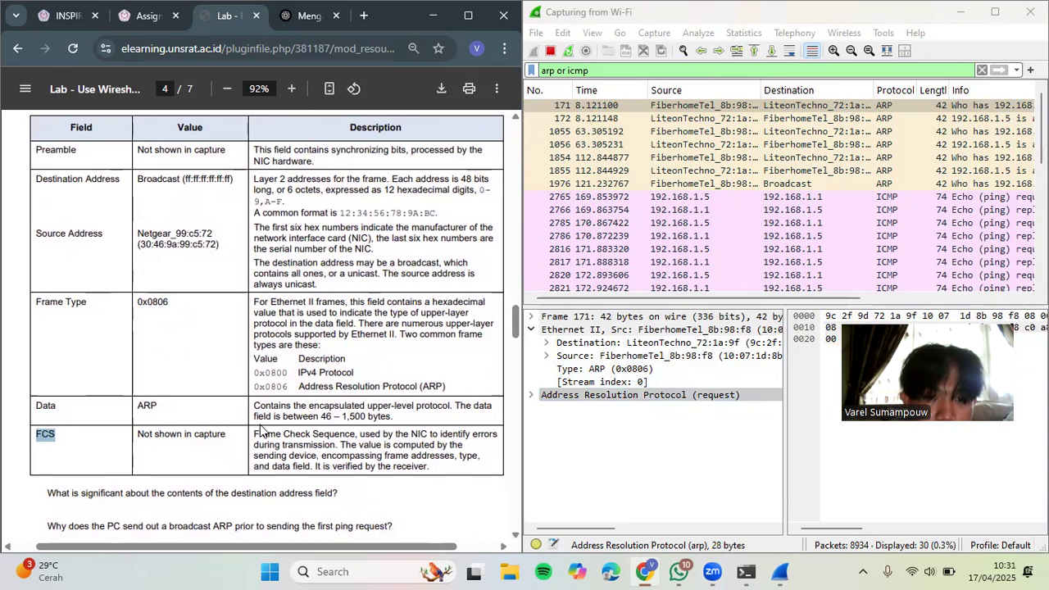
{"action": "left_click", "coordinate": [618, 420]}
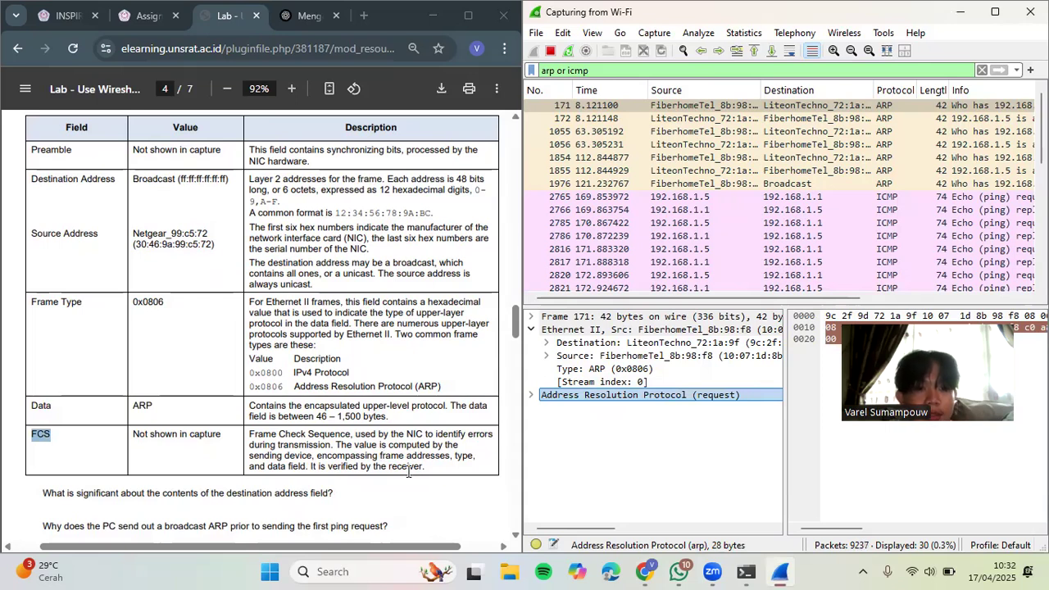
Step: Read the Step 4 questions on the destination address field's significance and the broadcast ARP before the first ping, highlighting the text
{"action": "scroll", "coordinate": [435, 484], "scroll_direction": "down", "scroll_amount": 3}
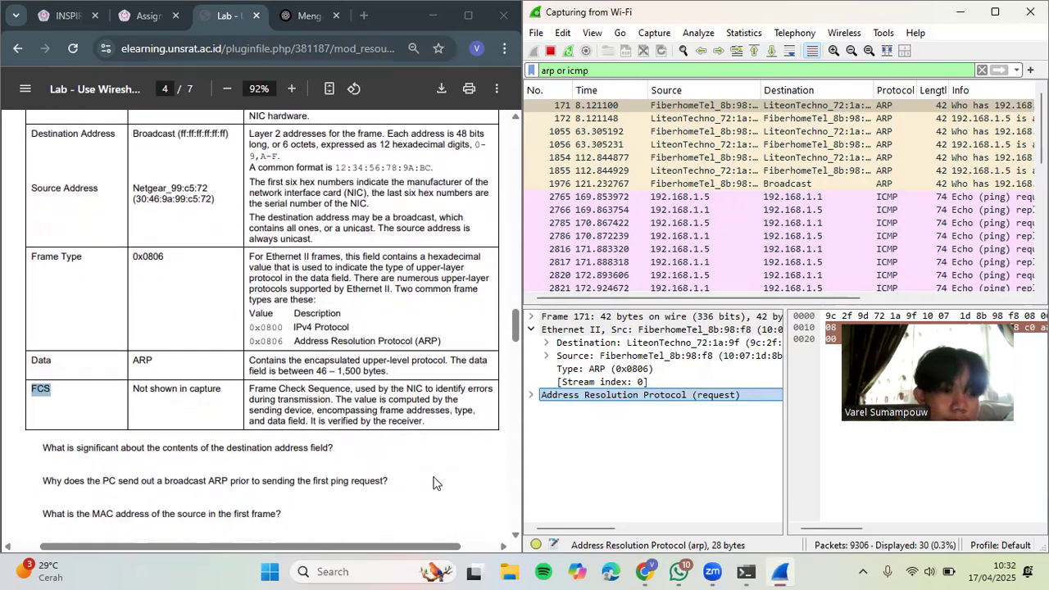
{"action": "scroll", "coordinate": [434, 483], "scroll_direction": "down", "scroll_amount": 2}
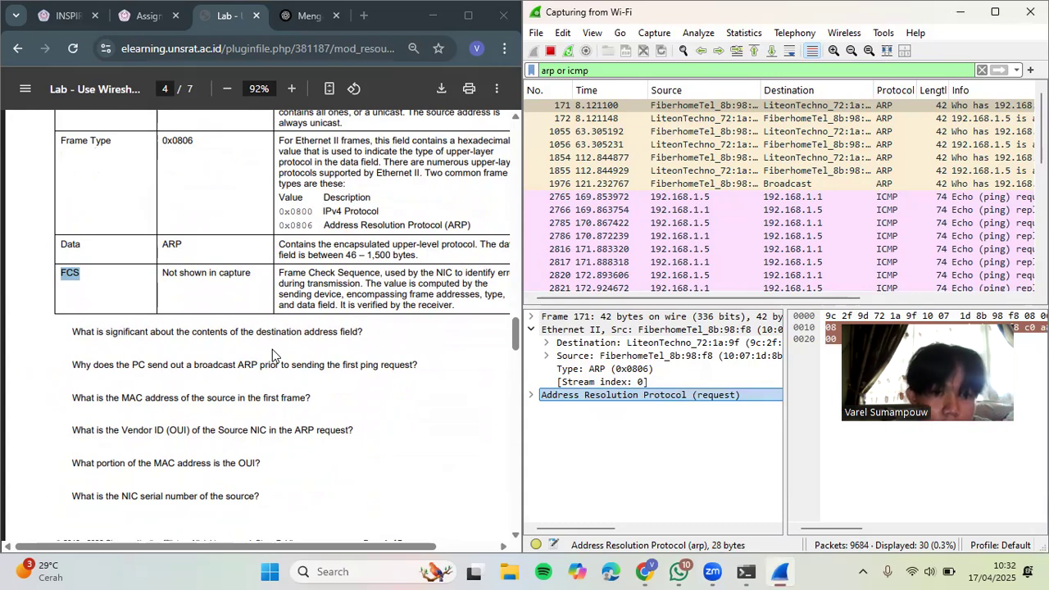
{"action": "left_click_drag", "start_coordinate": [361, 331], "coordinate": [106, 349]}
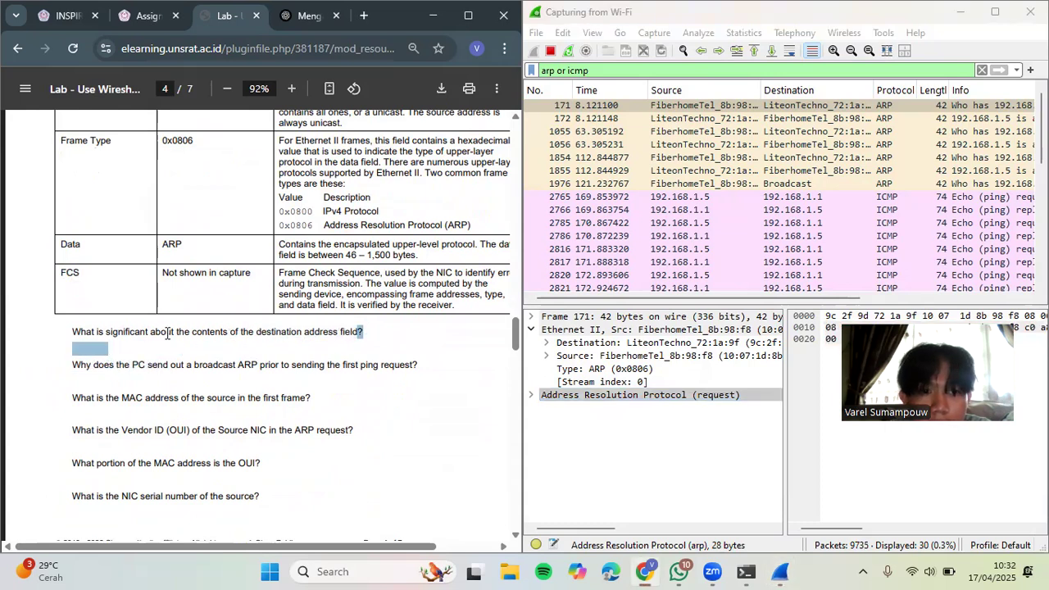
{"action": "left_click", "coordinate": [264, 354]}
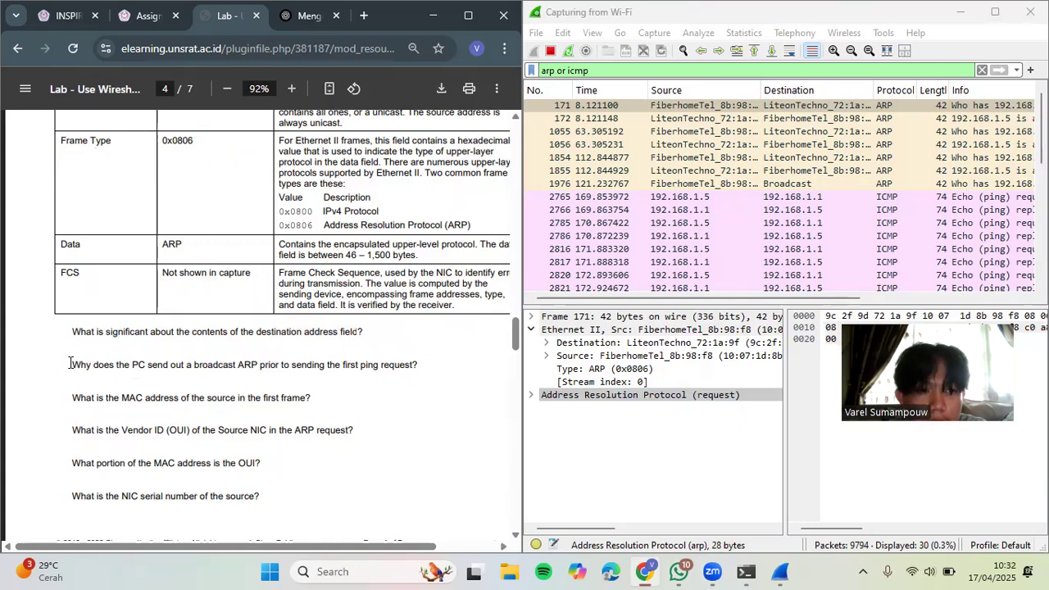
{"action": "left_click_drag", "start_coordinate": [89, 362], "coordinate": [417, 375]}
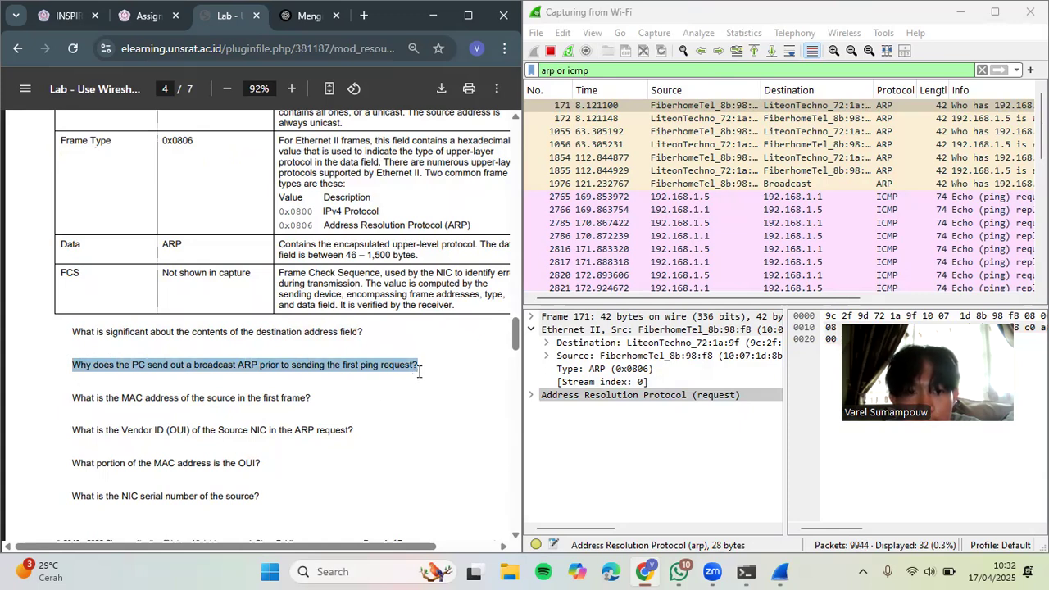
{"action": "left_click", "coordinate": [433, 382]}
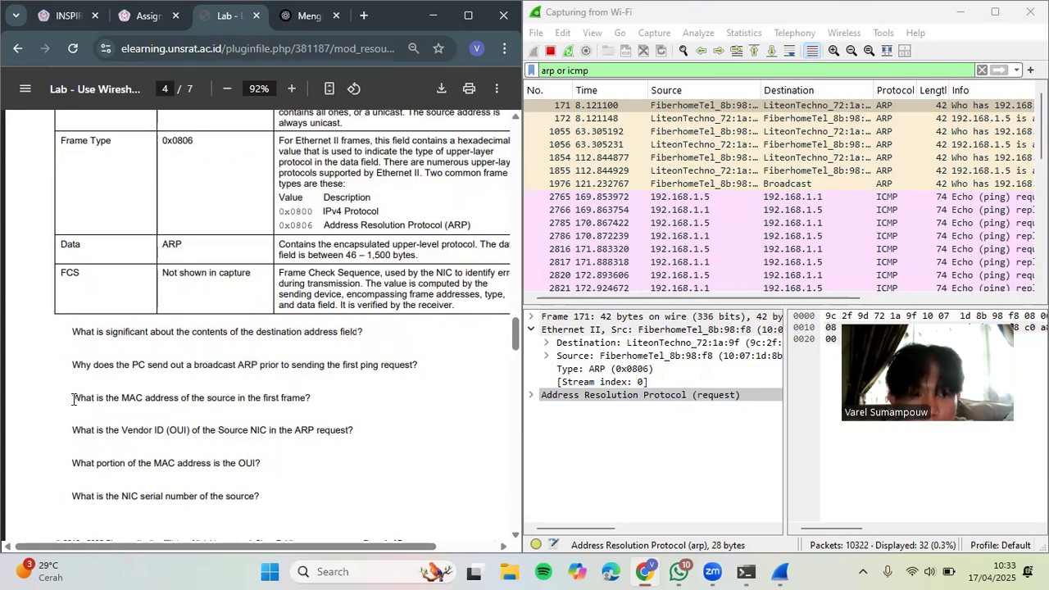
Step: Highlight the question about the first frame's source MAC address and select frame 171's Source field to read the full address
{"action": "left_click_drag", "start_coordinate": [73, 399], "coordinate": [316, 404]}
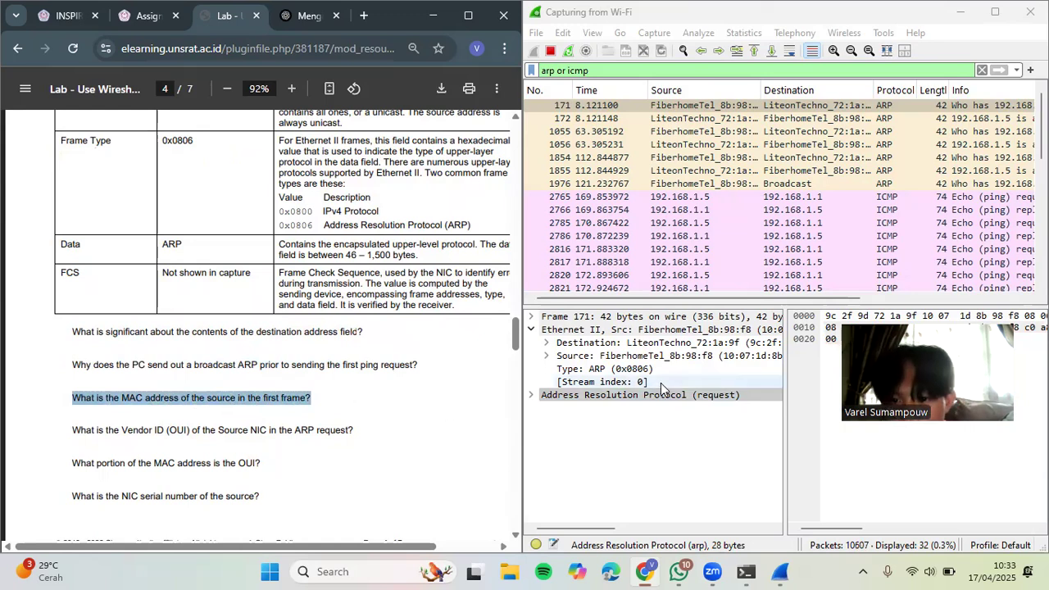
{"action": "scroll", "coordinate": [660, 382], "scroll_direction": "right", "scroll_amount": 3}
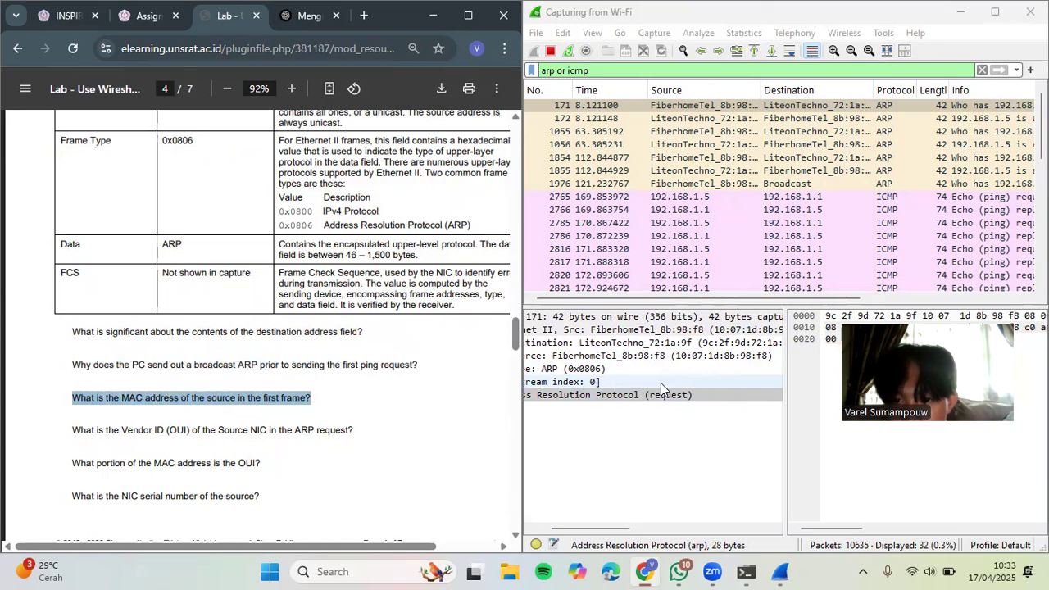
{"action": "left_click", "coordinate": [701, 358]}
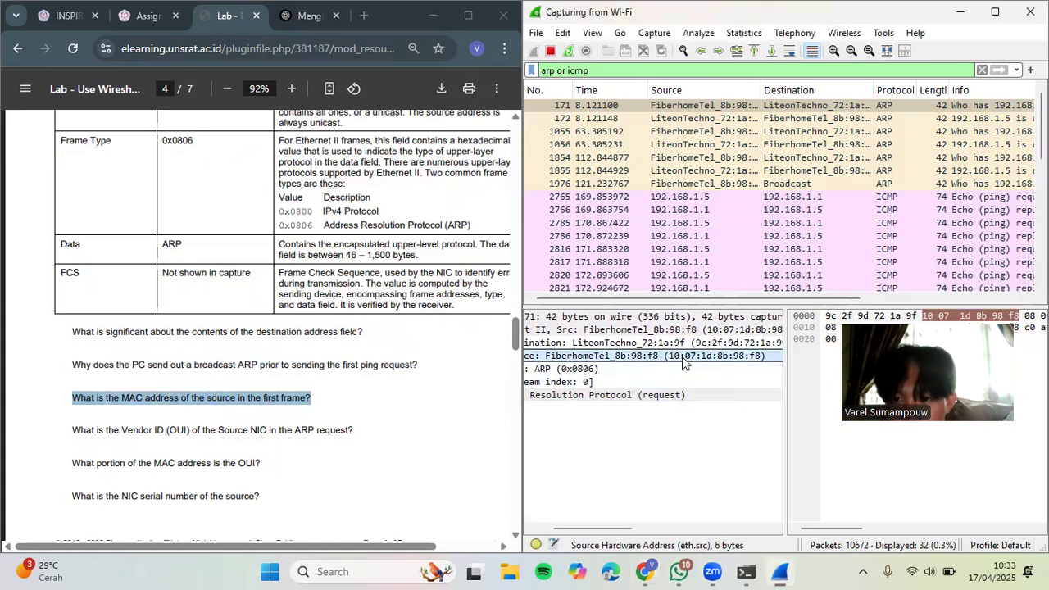
{"action": "scroll", "coordinate": [701, 361], "scroll_direction": "right", "scroll_amount": 4}
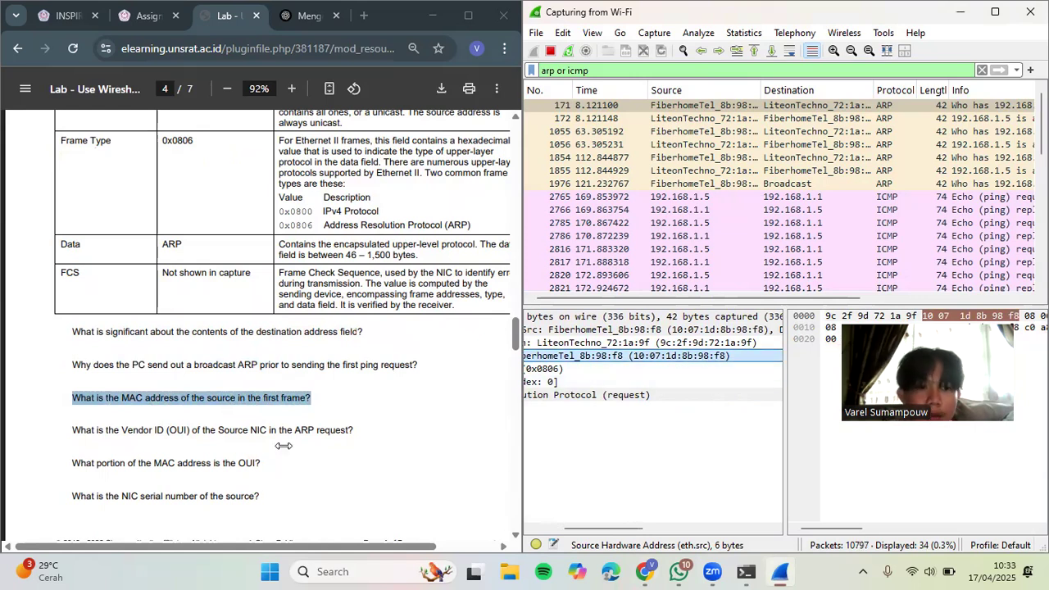
Step: Highlight and read the lab question about the Vendor ID (OUI) of the source NIC in the ARP request
{"action": "scroll", "coordinate": [283, 452], "scroll_direction": "down", "scroll_amount": 1}
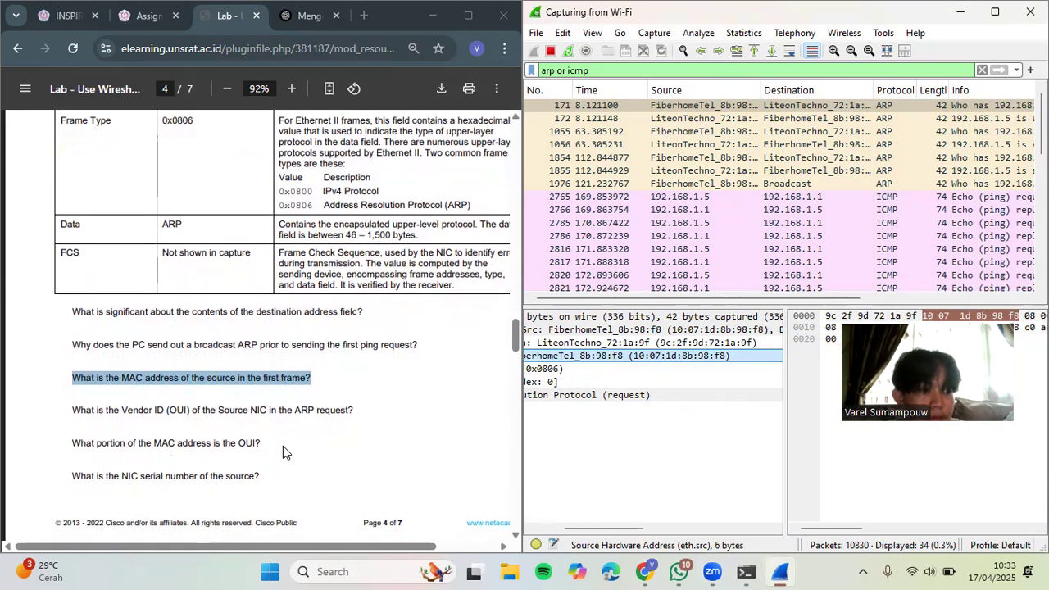
{"action": "scroll", "coordinate": [283, 452], "scroll_direction": "down", "scroll_amount": 1}
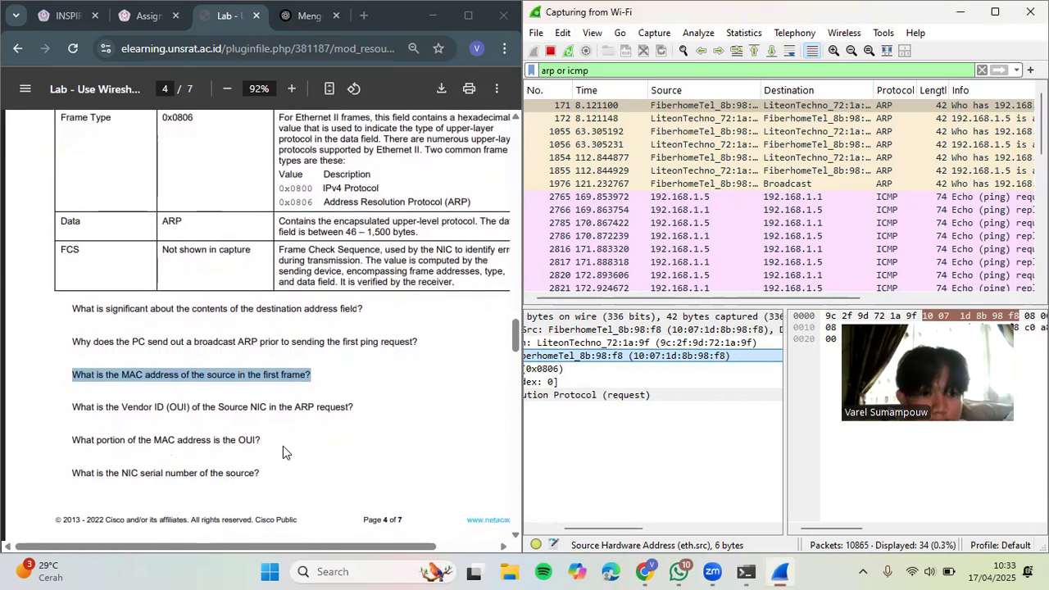
{"action": "left_click_drag", "start_coordinate": [72, 407], "coordinate": [382, 402]}
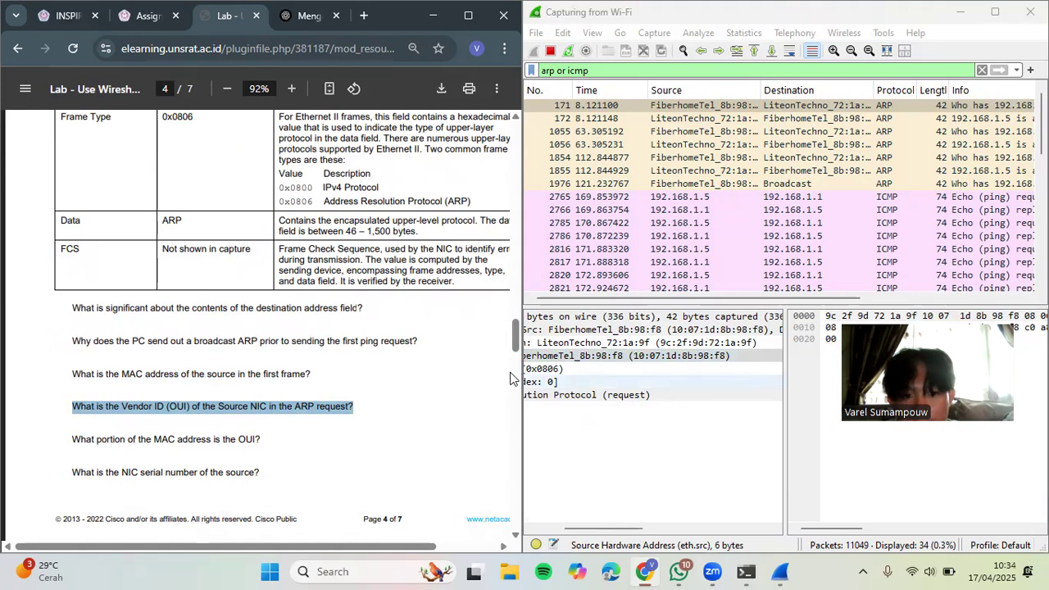
{"action": "left_click", "coordinate": [413, 374]}
{"action": "left_click", "coordinate": [658, 380]}
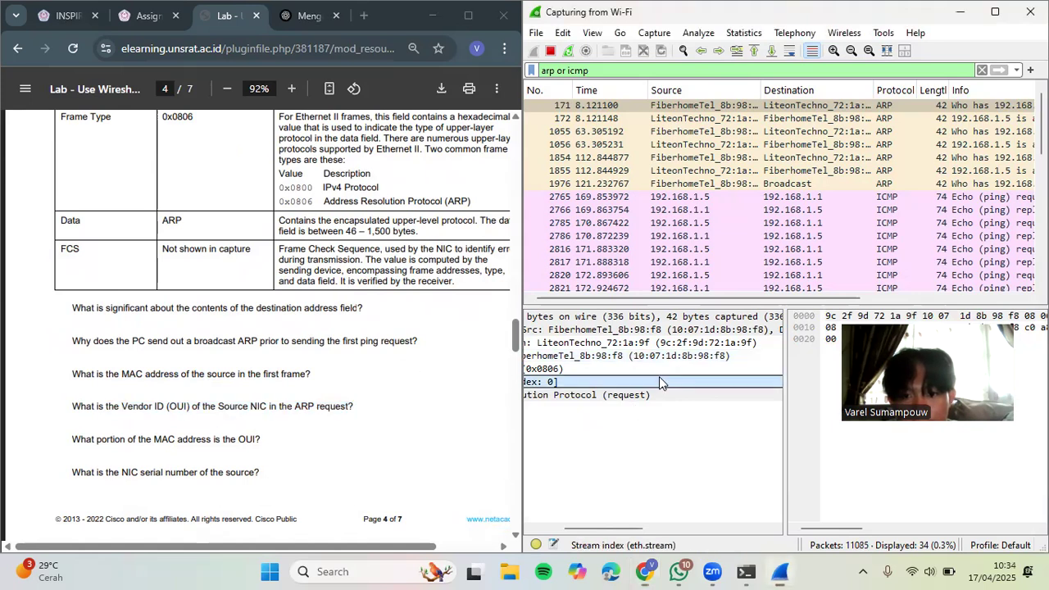
{"action": "left_click_drag", "start_coordinate": [360, 406], "coordinate": [349, 406]}
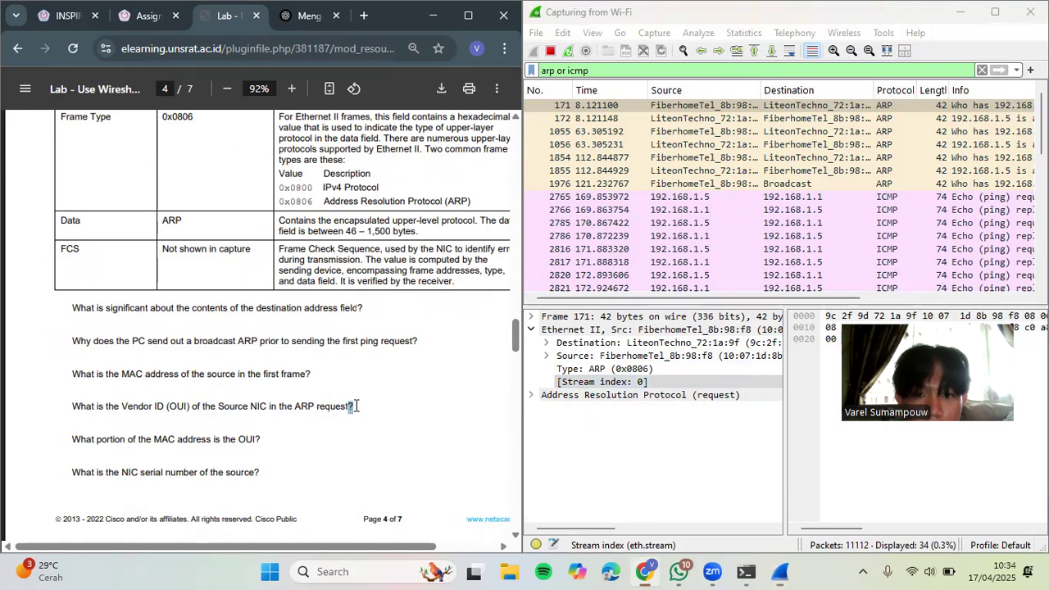
Step: Inspect the Destination and Source fields of frame 171 to identify the source NIC's vendor name and OUI
{"action": "scroll", "coordinate": [608, 384], "scroll_direction": "right", "scroll_amount": 3}
{"action": "scroll", "coordinate": [608, 377], "scroll_direction": "left", "scroll_amount": 3}
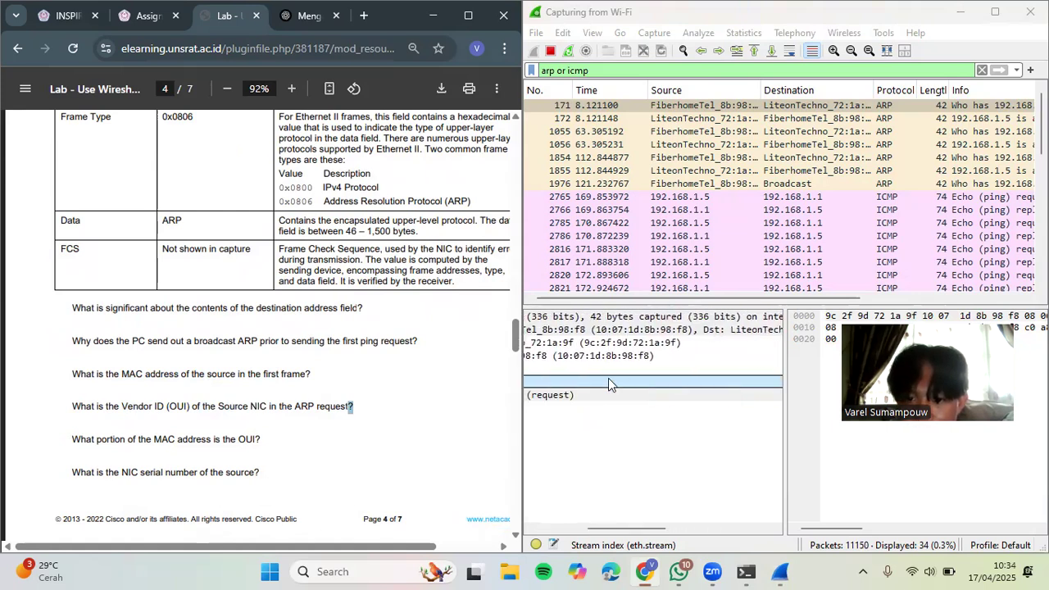
{"action": "left_click", "coordinate": [667, 344]}
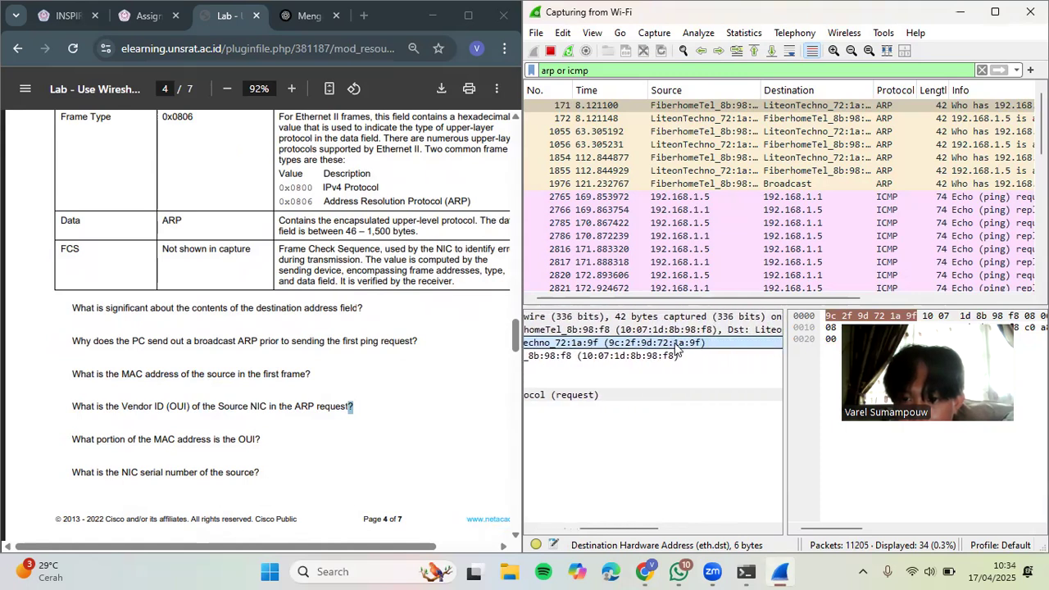
{"action": "left_click", "coordinate": [654, 358]}
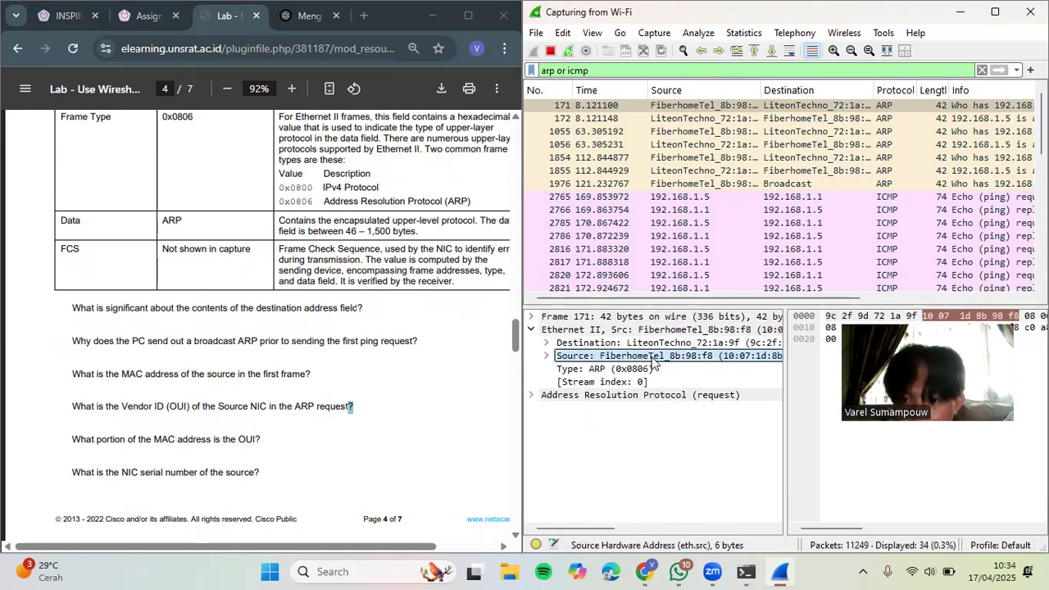
{"action": "scroll", "coordinate": [654, 361], "scroll_direction": "right", "scroll_amount": 2}
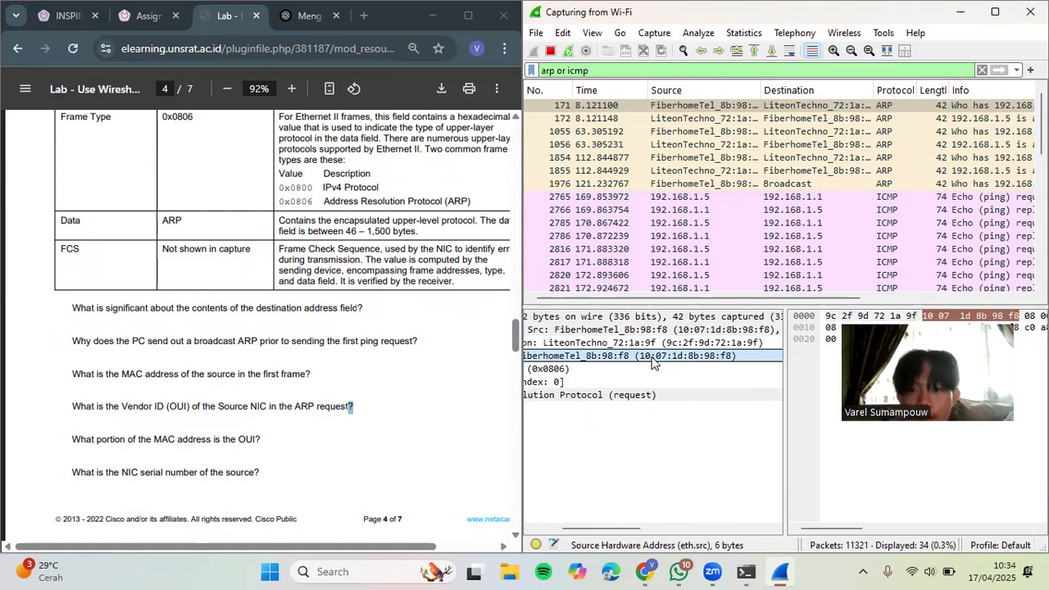
{"action": "scroll", "coordinate": [653, 361], "scroll_direction": "left", "scroll_amount": 2}
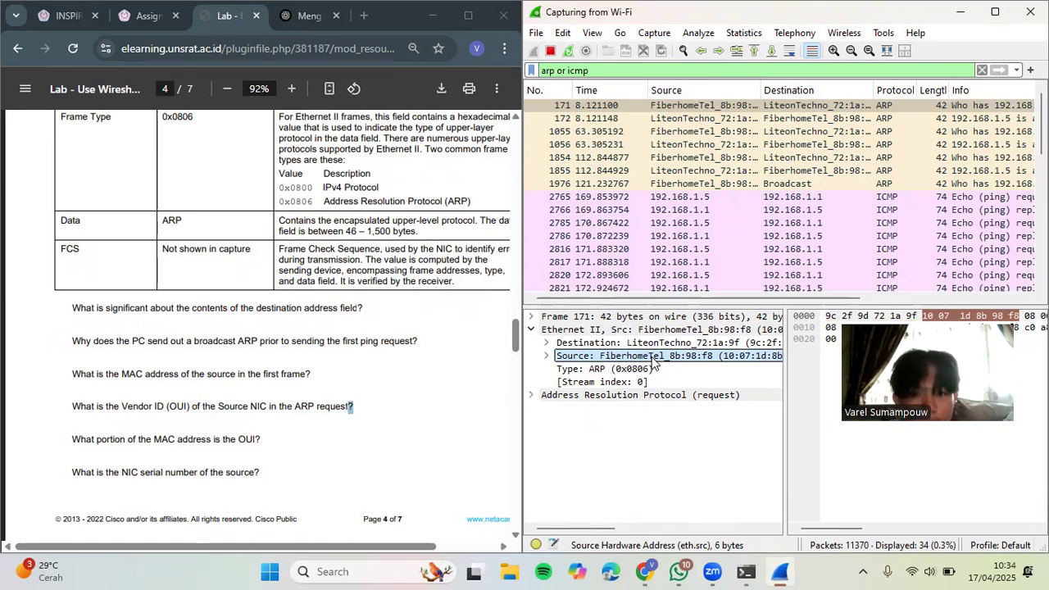
{"action": "scroll", "coordinate": [653, 361], "scroll_direction": "right", "scroll_amount": 3}
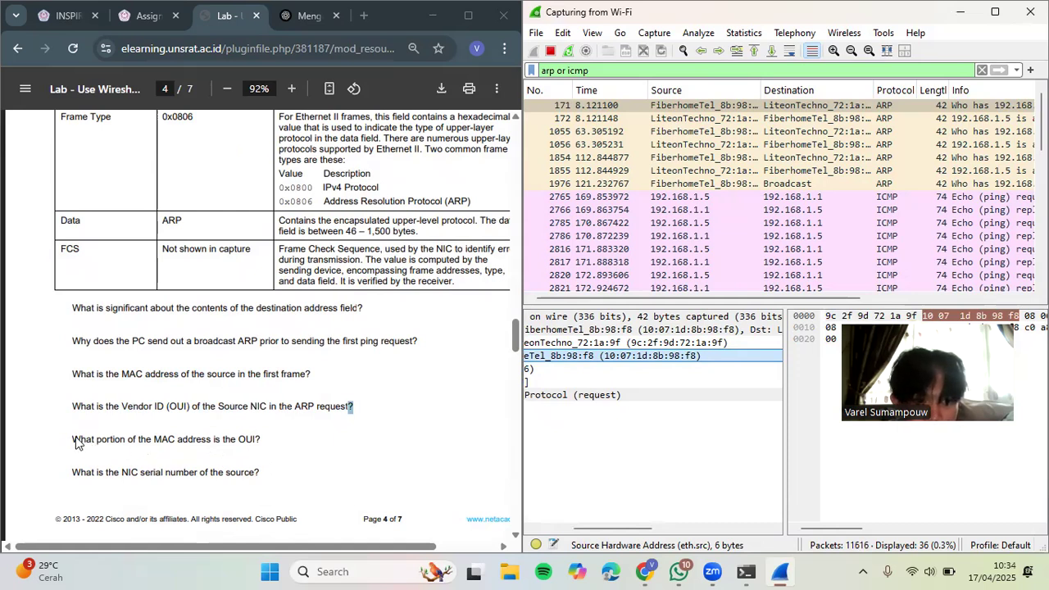
Step: Highlight the question about which portion of the MAC address is the OUI and examine the Source address of frame 171
{"action": "left_click_drag", "start_coordinate": [69, 442], "coordinate": [281, 445]}
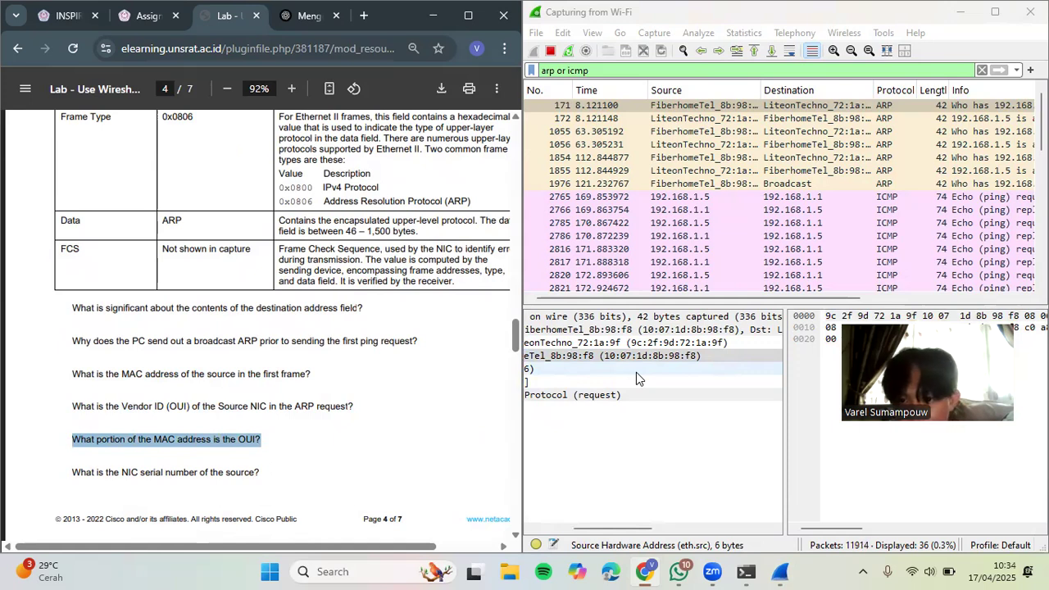
{"action": "scroll", "coordinate": [636, 372], "scroll_direction": "left", "scroll_amount": 5}
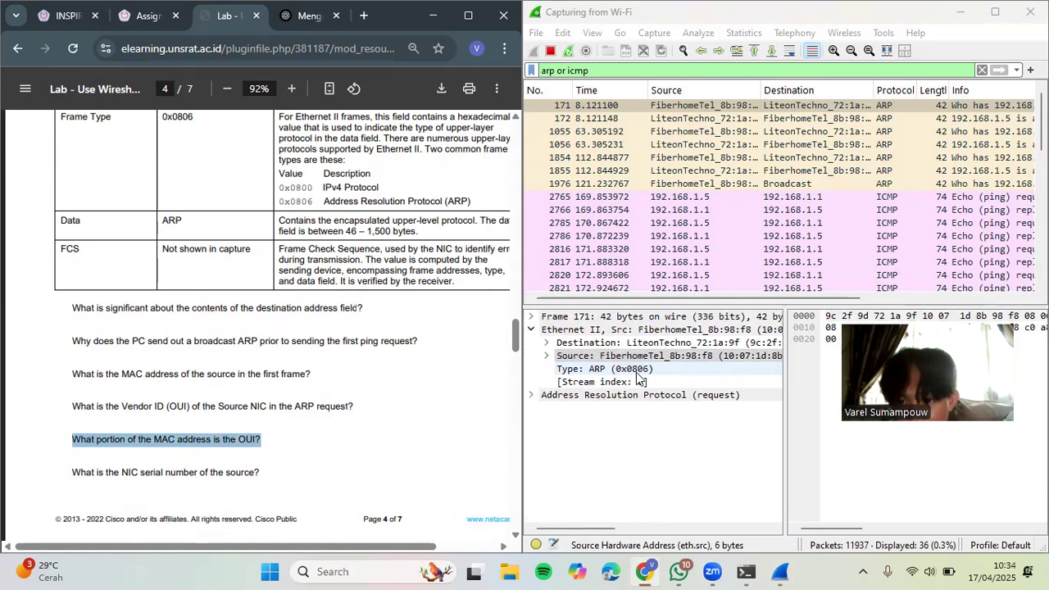
{"action": "scroll", "coordinate": [668, 369], "scroll_direction": "right", "scroll_amount": 3}
{"action": "left_click", "coordinate": [656, 361]}
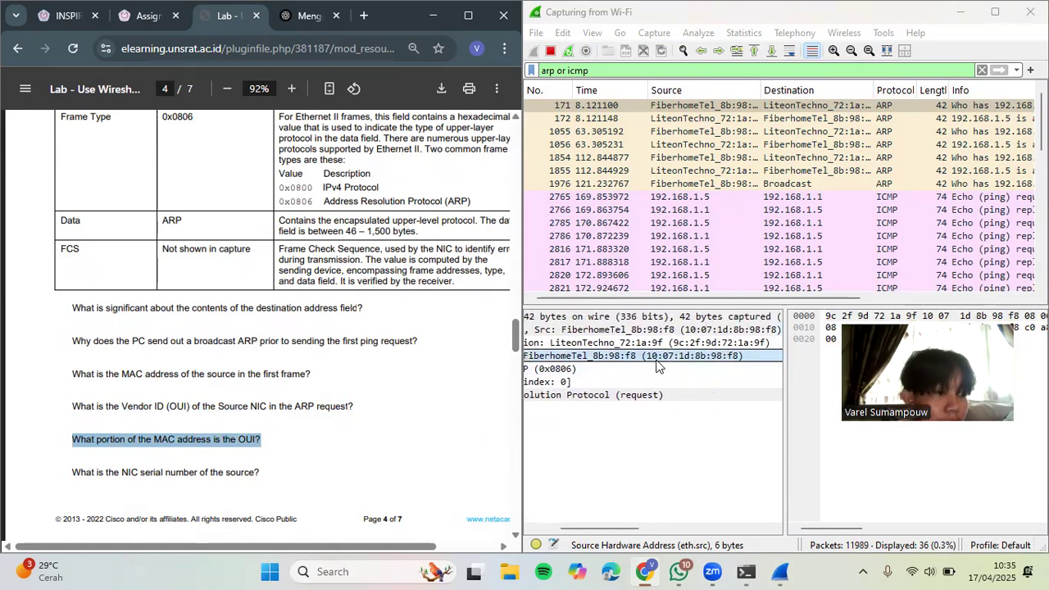
{"action": "scroll", "coordinate": [655, 366], "scroll_direction": "left", "scroll_amount": 3}
{"action": "scroll", "coordinate": [623, 366], "scroll_direction": "right", "scroll_amount": 5}
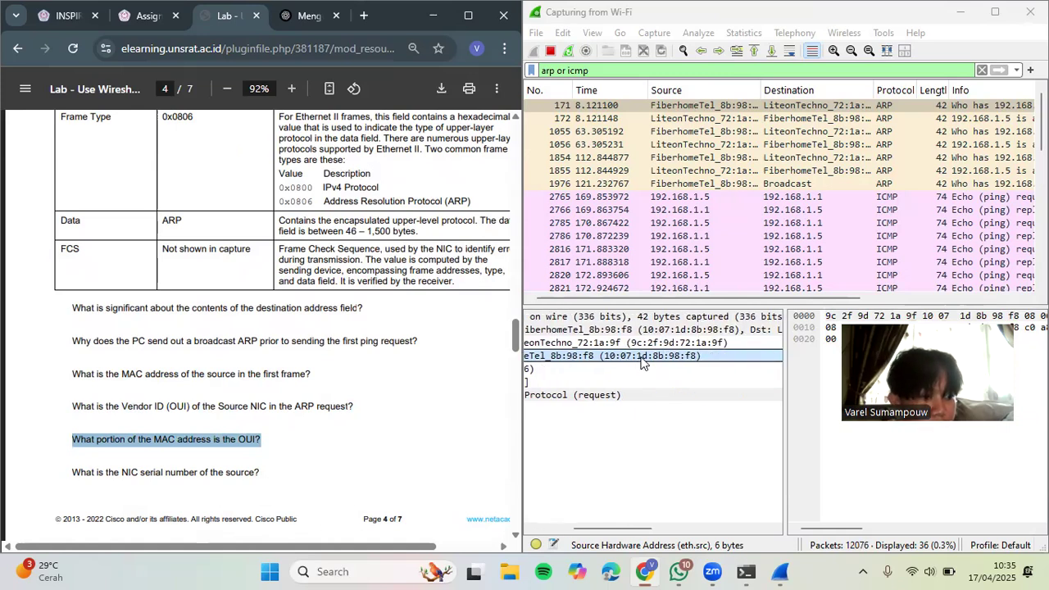
Step: Examine the full Source address of frame 171 to determine which portion of the MAC address is the OUI
{"action": "scroll", "coordinate": [642, 363], "scroll_direction": "left", "scroll_amount": 3}
{"action": "scroll", "coordinate": [641, 363], "scroll_direction": "right", "scroll_amount": 8}
{"action": "scroll", "coordinate": [641, 363], "scroll_direction": "left", "scroll_amount": 8}
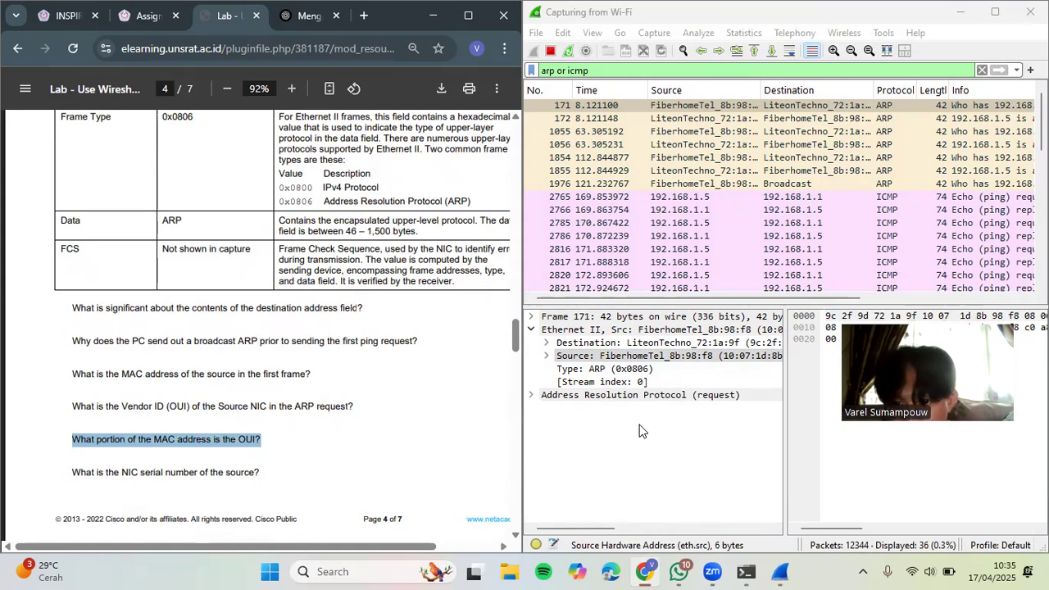
{"action": "scroll", "coordinate": [642, 431], "scroll_direction": "right", "scroll_amount": 3}
{"action": "scroll", "coordinate": [641, 431], "scroll_direction": "left", "scroll_amount": 3}
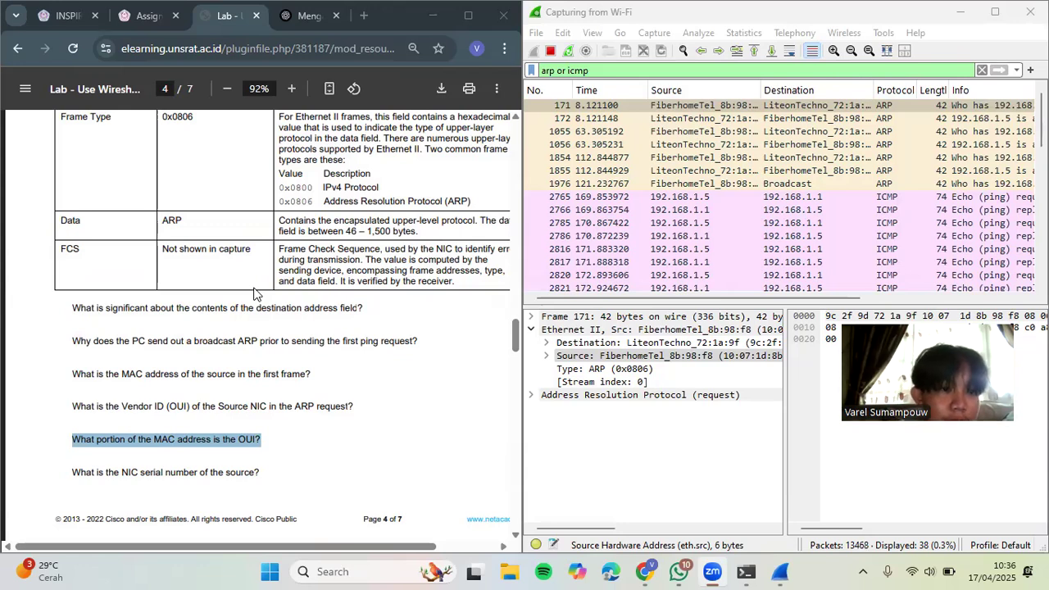
Step: Highlight the questions on the destination address field and the broadcast ARP, and review frame 171's Ethernet II details
{"action": "left_click_drag", "start_coordinate": [65, 306], "coordinate": [365, 310]}
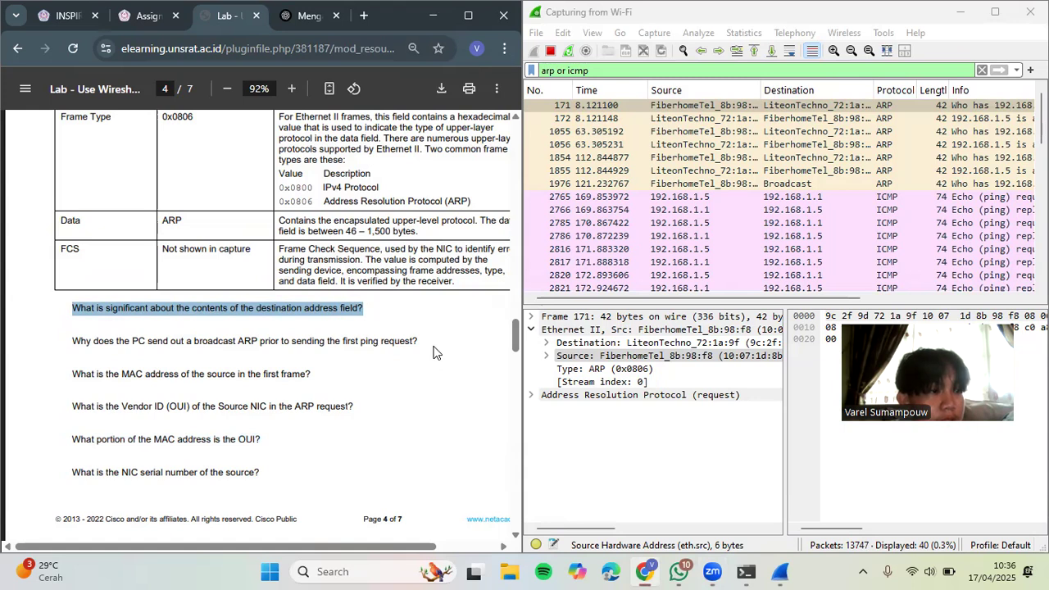
{"action": "left_click", "coordinate": [603, 358]}
{"action": "scroll", "coordinate": [605, 362], "scroll_direction": "right", "scroll_amount": 10}
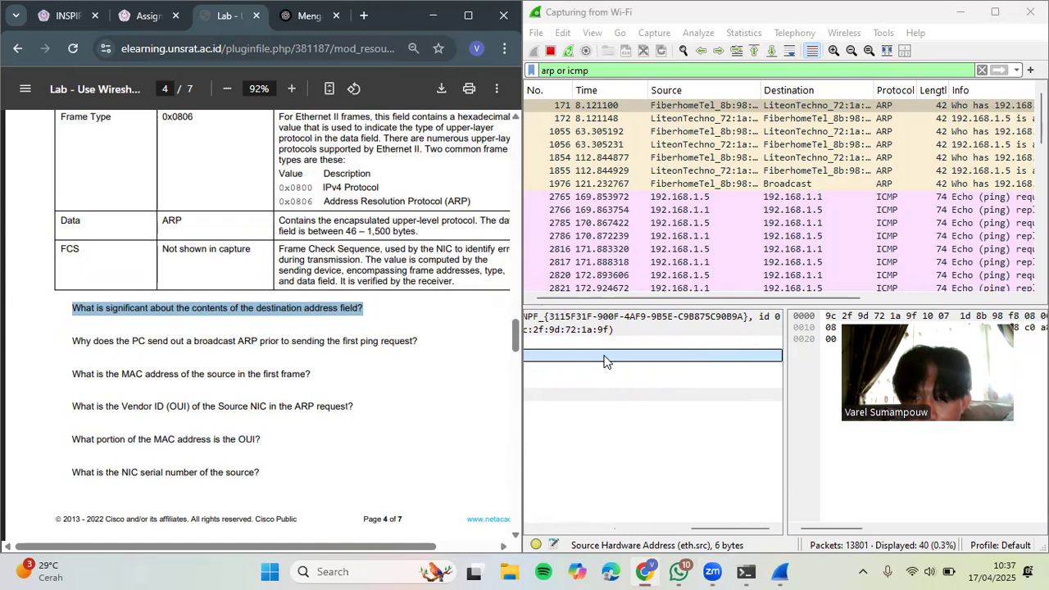
{"action": "scroll", "coordinate": [605, 362], "scroll_direction": "left", "scroll_amount": 10}
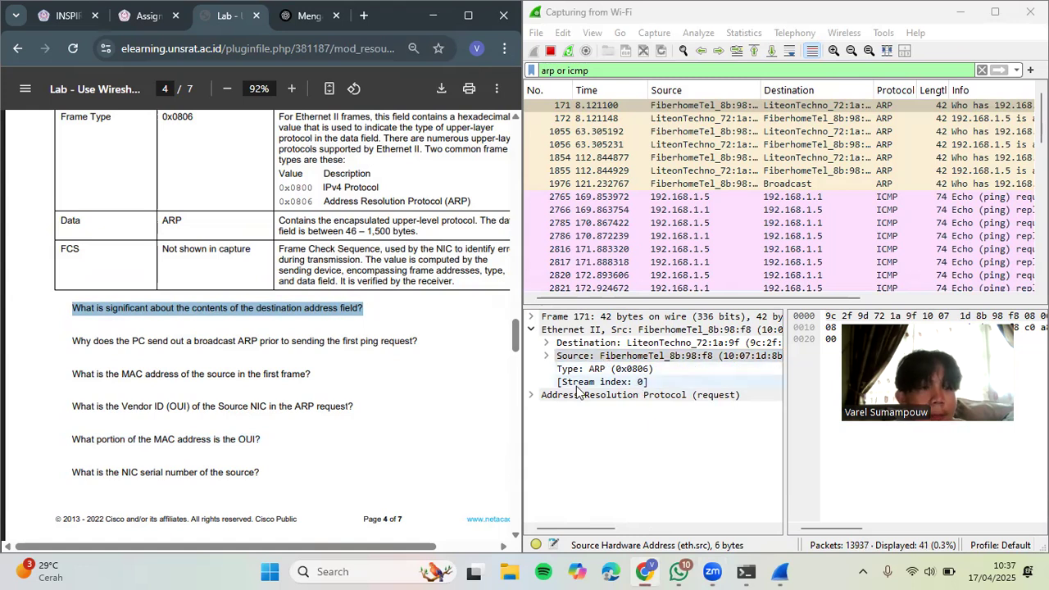
{"action": "left_click", "coordinate": [75, 340]}
{"action": "left_click_drag", "start_coordinate": [75, 339], "coordinate": [433, 334]}
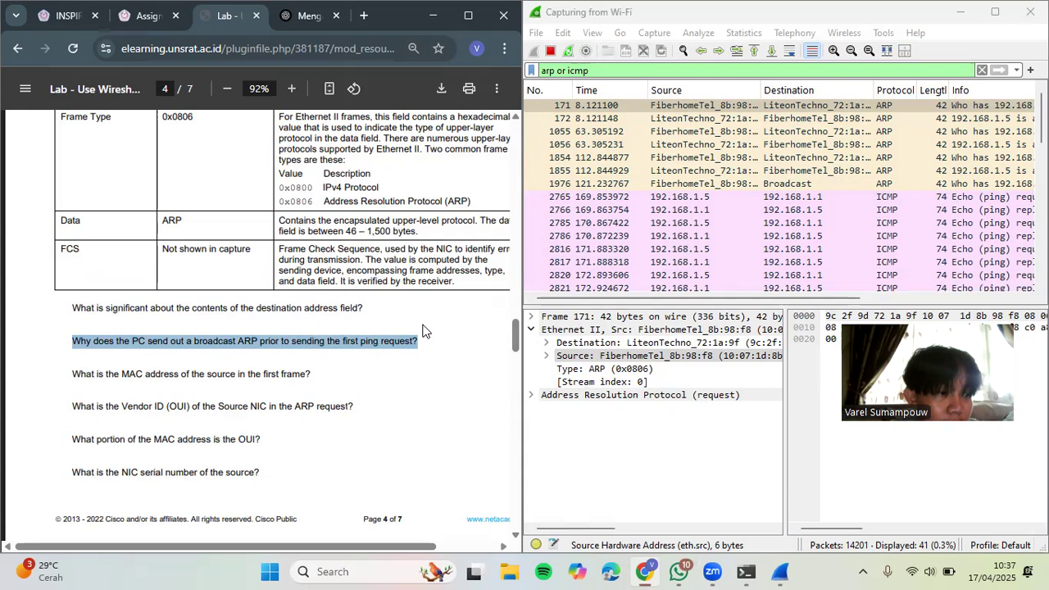
Step: Highlight the question about the first frame's source MAC address and select frame 171's Source field to read the complete address
{"action": "left_click", "coordinate": [70, 373]}
{"action": "left_click_drag", "start_coordinate": [69, 372], "coordinate": [319, 367]}
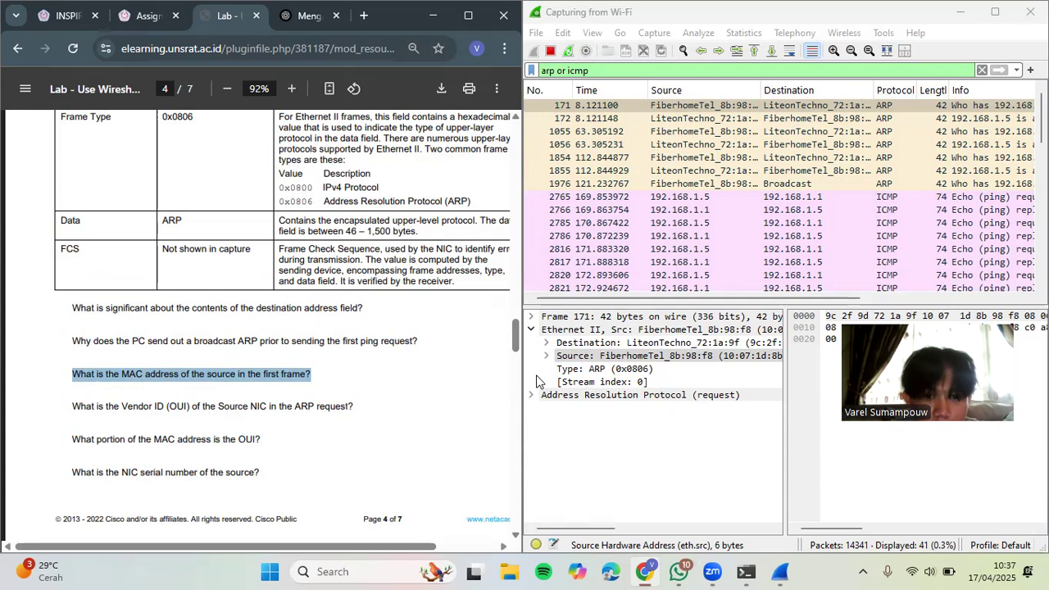
{"action": "left_click", "coordinate": [647, 354]}
{"action": "left_click", "coordinate": [647, 355]}
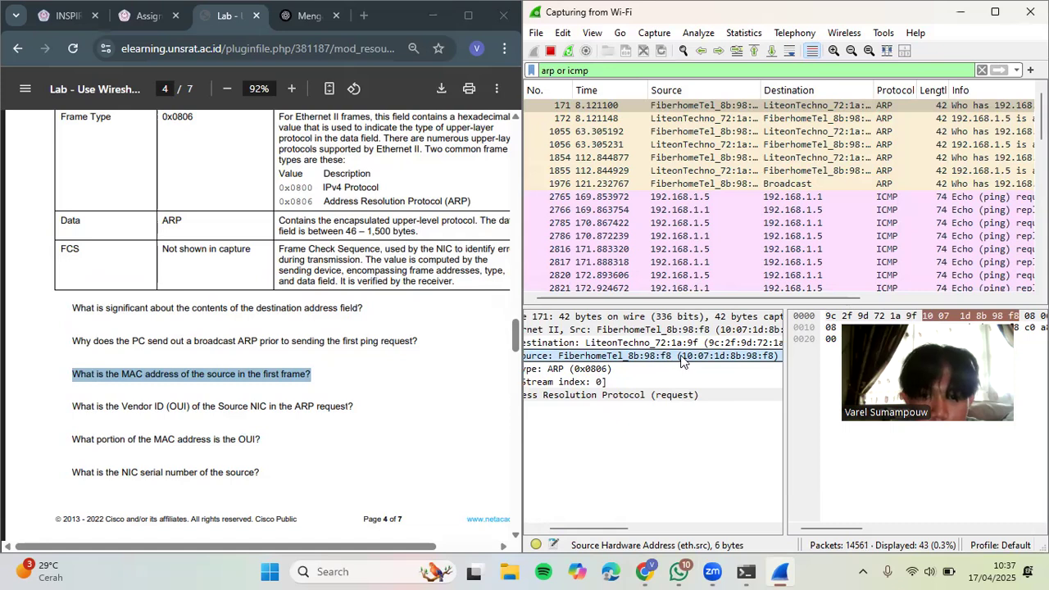
{"action": "scroll", "coordinate": [680, 361], "scroll_direction": "right", "scroll_amount": 2}
{"action": "scroll", "coordinate": [583, 364], "scroll_direction": "left", "scroll_amount": 3}
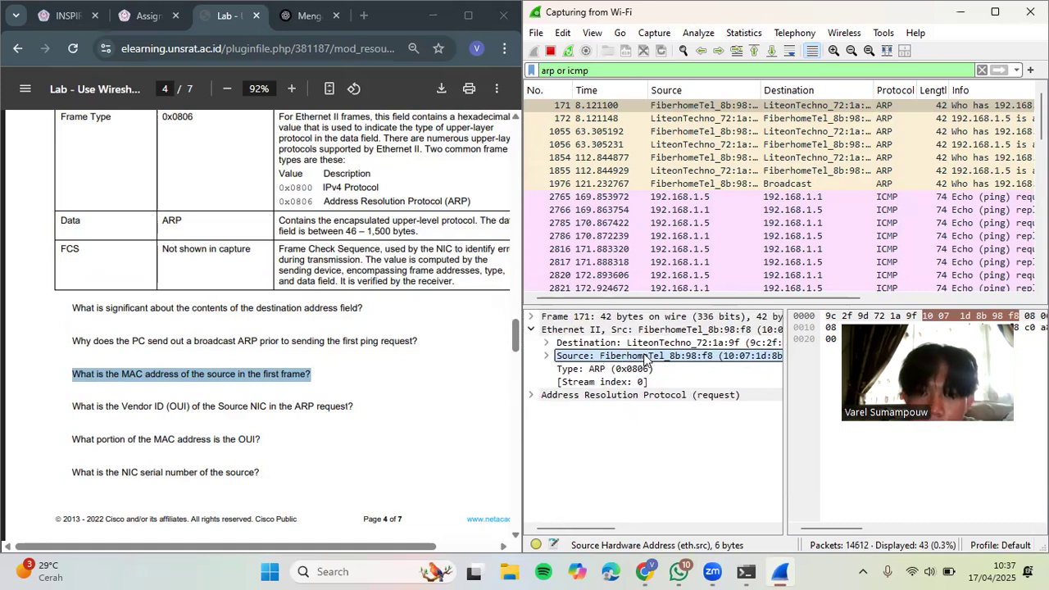
{"action": "scroll", "coordinate": [644, 358], "scroll_direction": "right", "scroll_amount": 3}
{"action": "scroll", "coordinate": [644, 359], "scroll_direction": "left", "scroll_amount": 3}
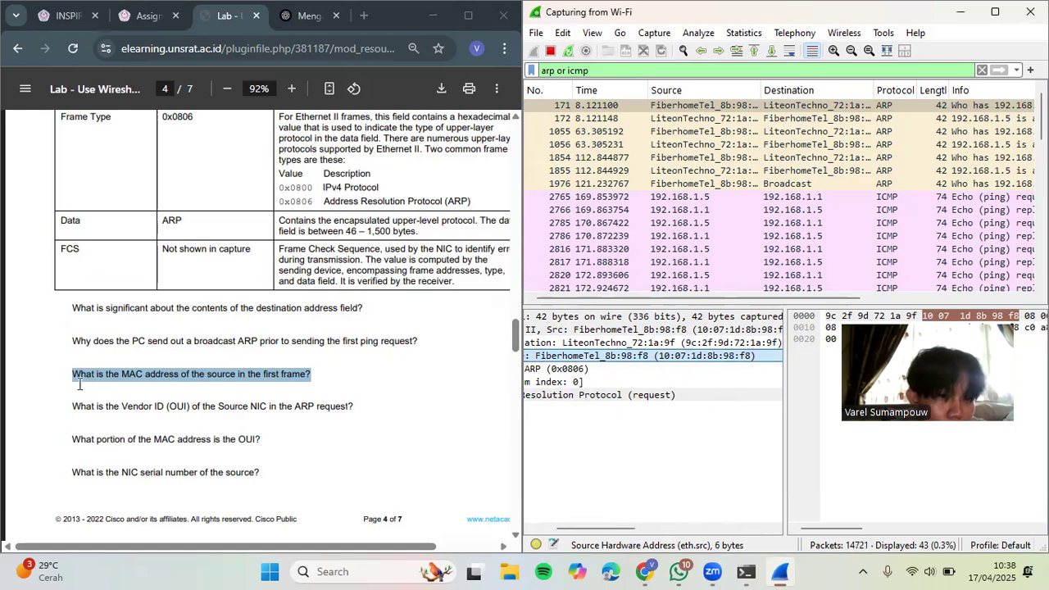
Step: Highlight the Vendor ID (OUI) question and inspect the vendor name and address in frame 171's Source field
{"action": "left_click_drag", "start_coordinate": [73, 404], "coordinate": [367, 418]}
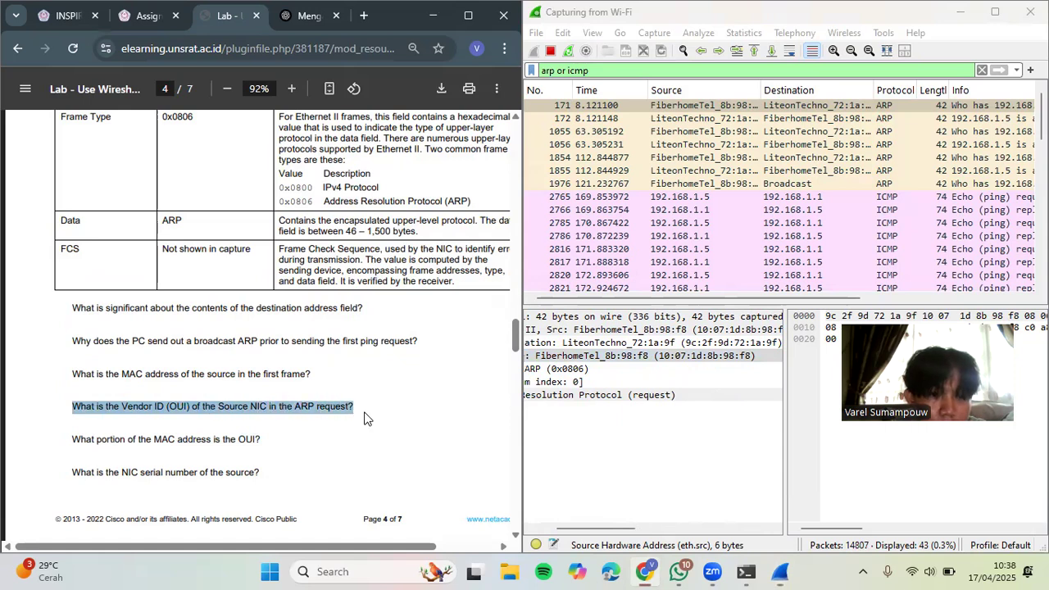
{"action": "left_click", "coordinate": [366, 419]}
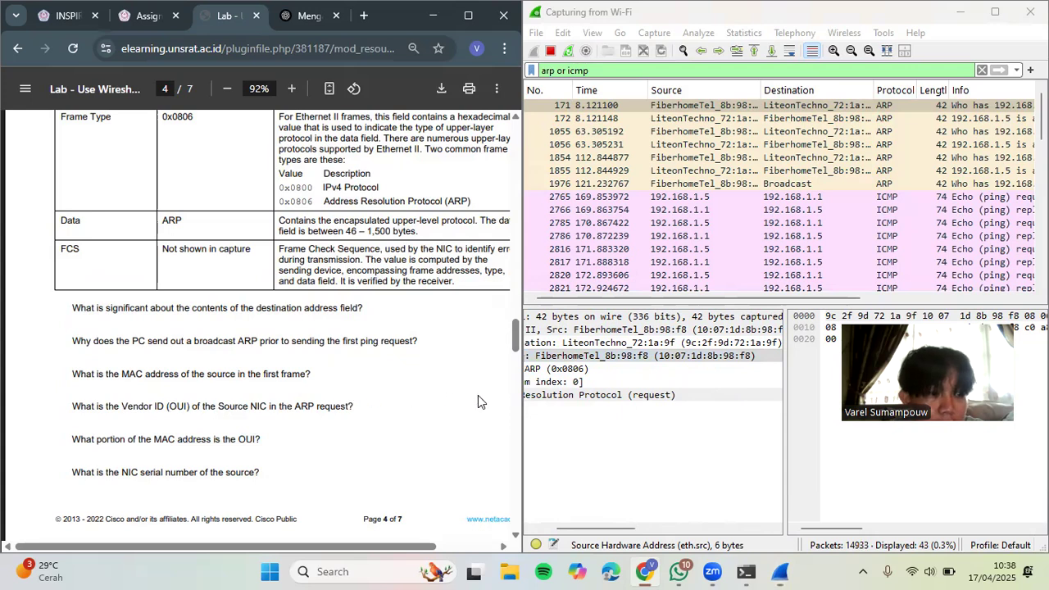
{"action": "scroll", "coordinate": [623, 374], "scroll_direction": "left", "scroll_amount": 3}
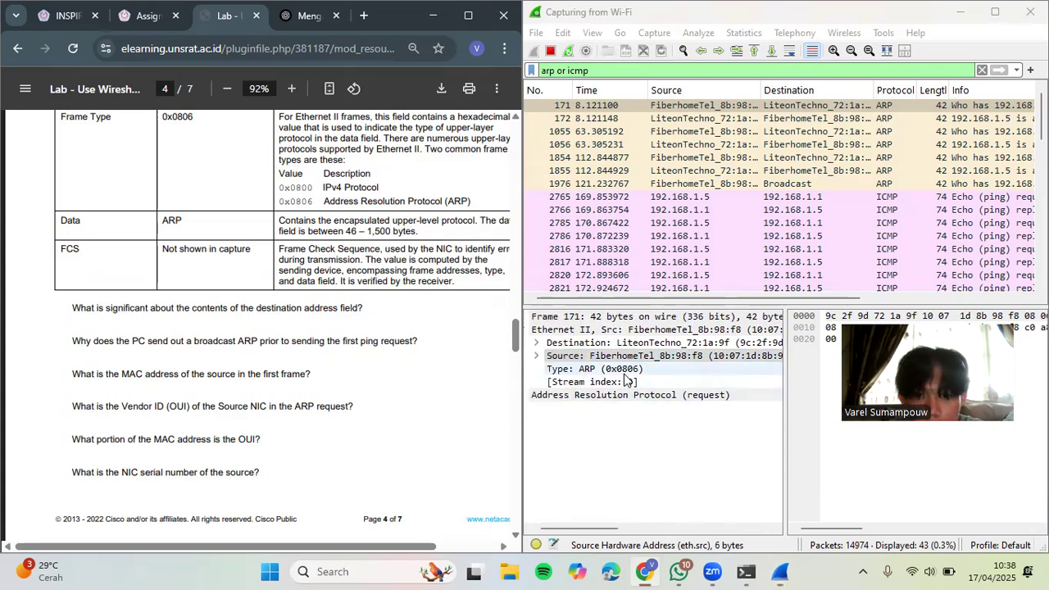
{"action": "scroll", "coordinate": [624, 373], "scroll_direction": "right", "scroll_amount": 3}
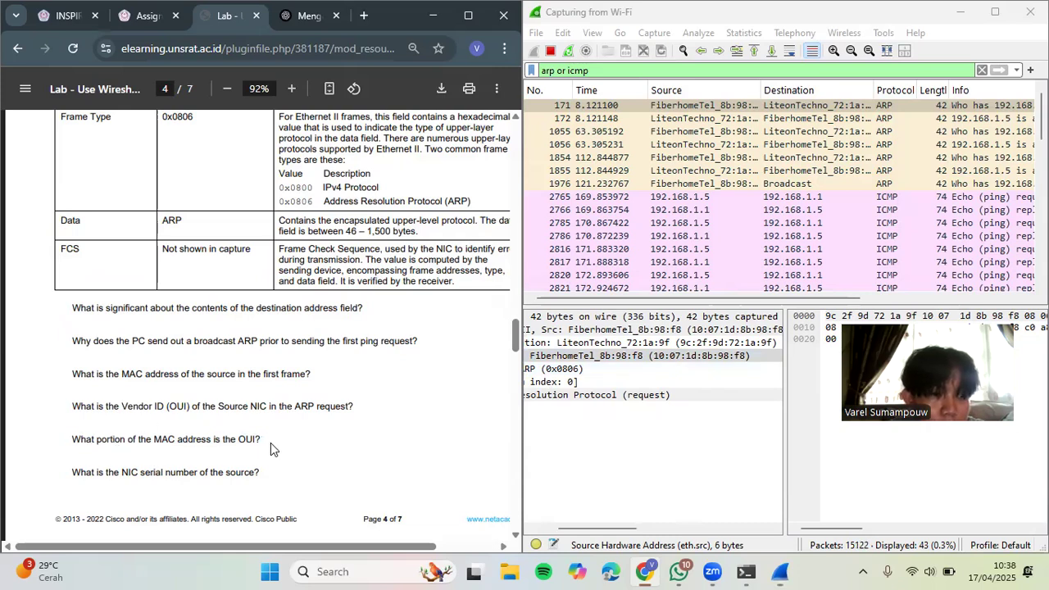
{"action": "left_click", "coordinate": [664, 361]}
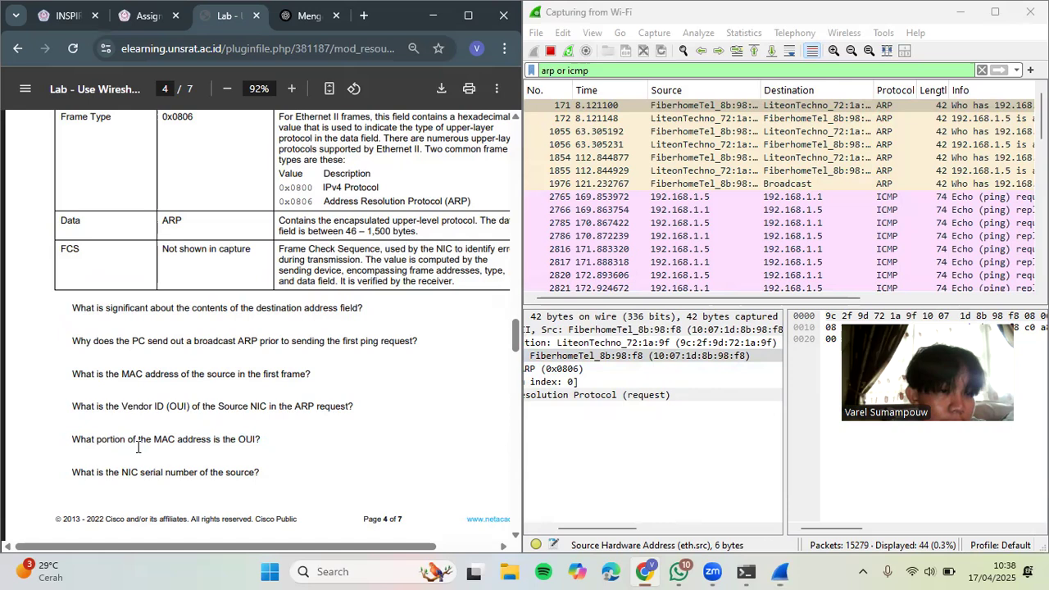
Step: Highlight the question about the source's NIC serial number and examine the MAC address in frame 171's Source field
{"action": "left_click_drag", "start_coordinate": [71, 472], "coordinate": [260, 463]}
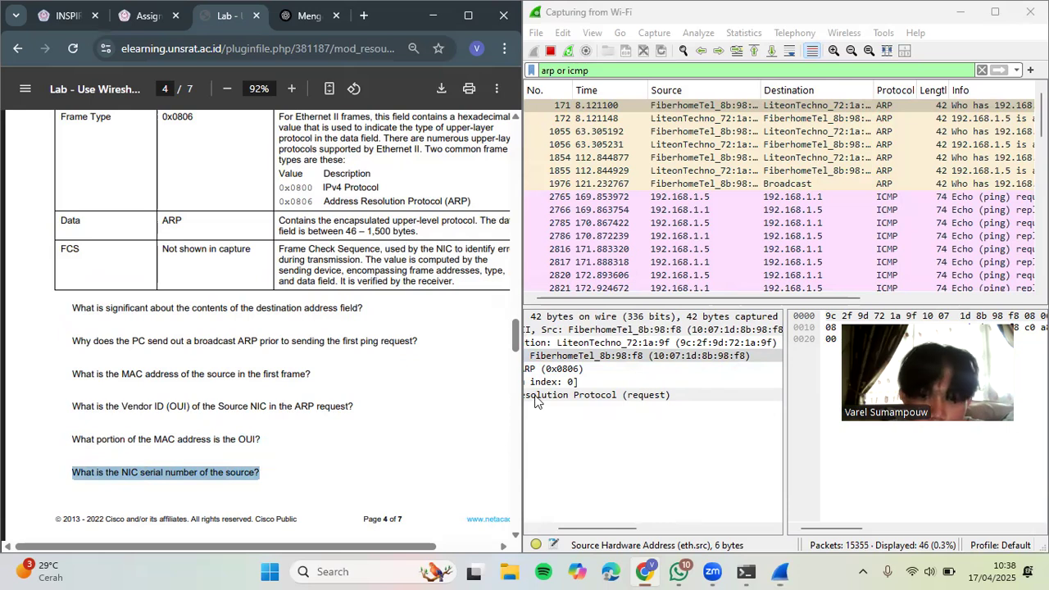
{"action": "left_click", "coordinate": [711, 357]}
{"action": "scroll", "coordinate": [717, 365], "scroll_direction": "left", "scroll_amount": 2}
{"action": "scroll", "coordinate": [717, 365], "scroll_direction": "right", "scroll_amount": 2}
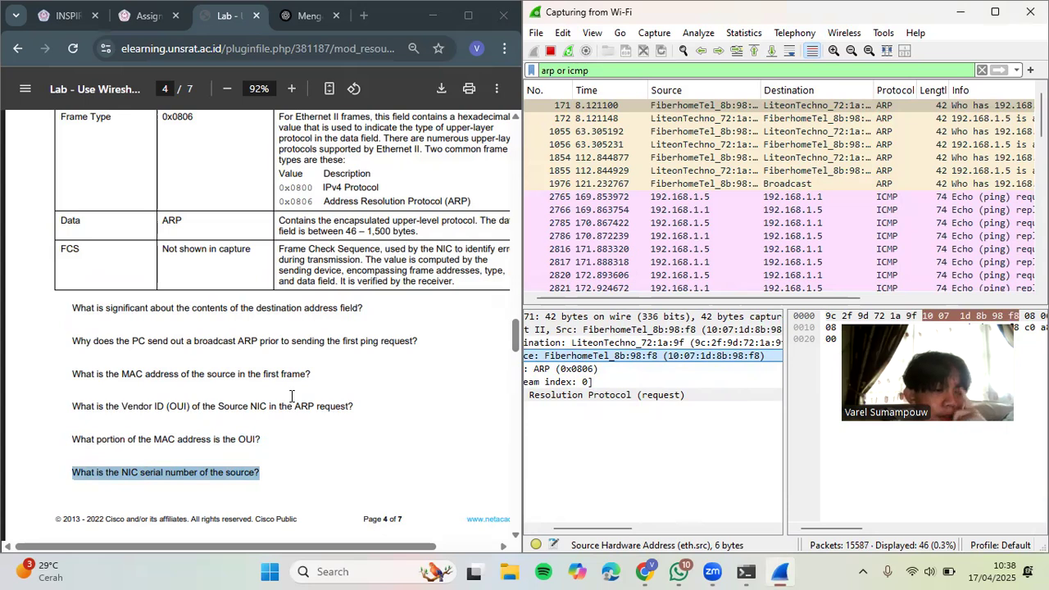
Step: Stop the running Wi-Fi capture and show Part 2 of the lab document in a maximized window
{"action": "scroll", "coordinate": [234, 426], "scroll_direction": "down", "scroll_amount": 5}
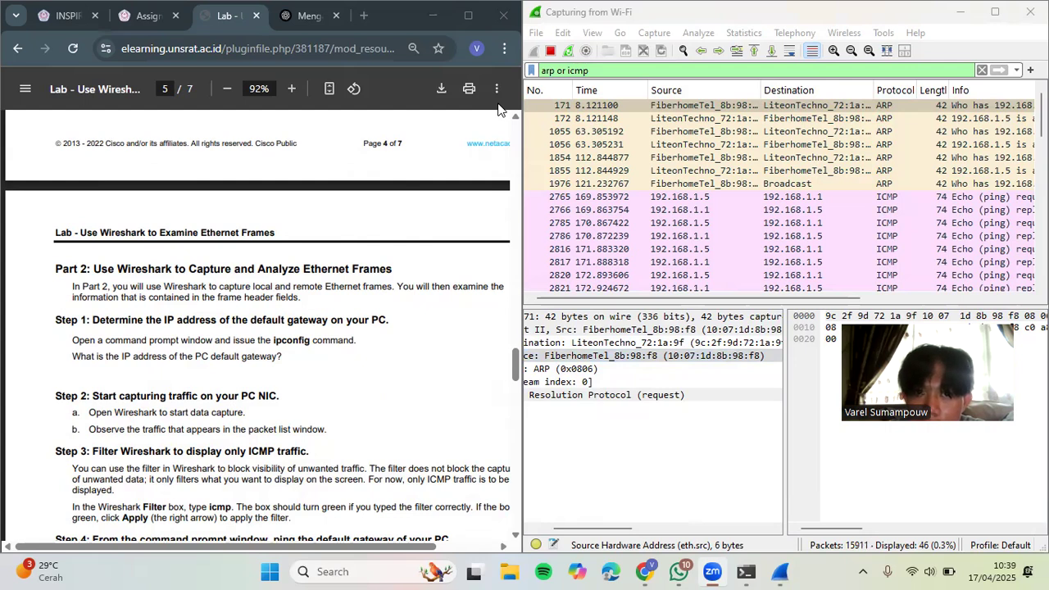
{"action": "left_click", "coordinate": [550, 51]}
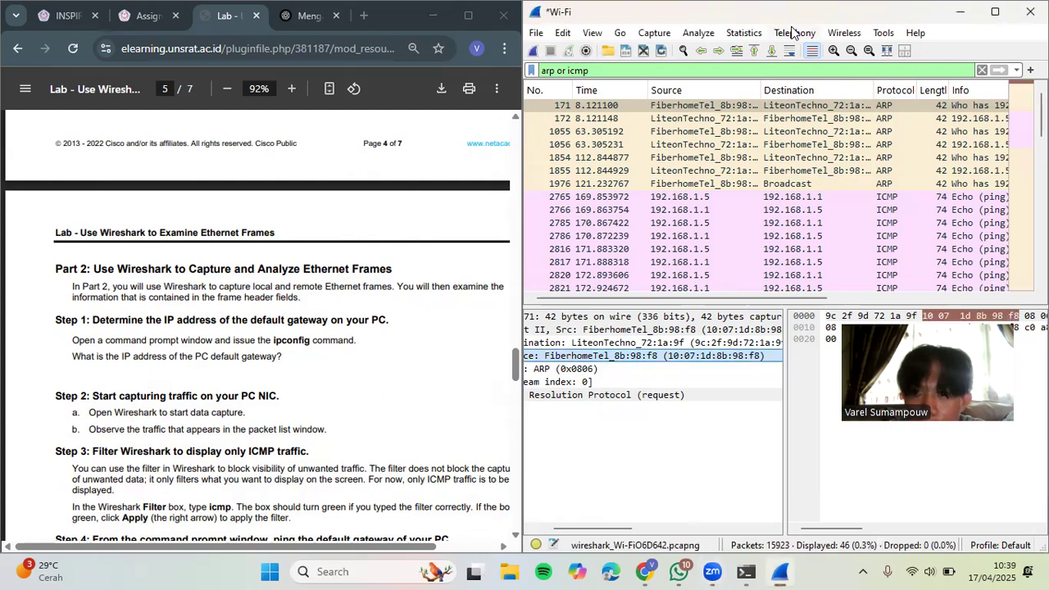
{"action": "left_click", "coordinate": [956, 14]}
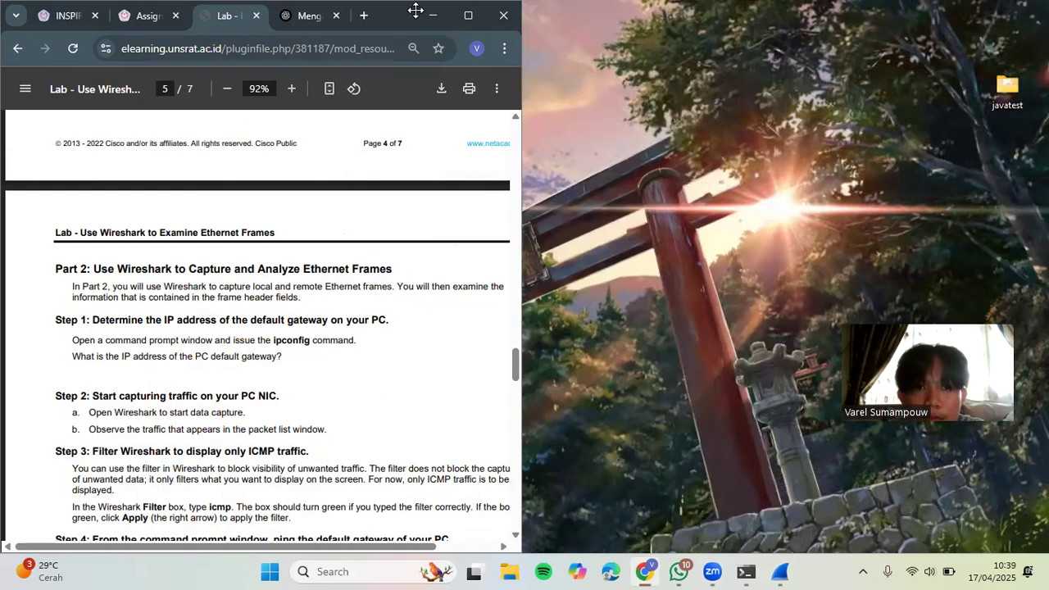
{"action": "double_click", "coordinate": [463, 12]}
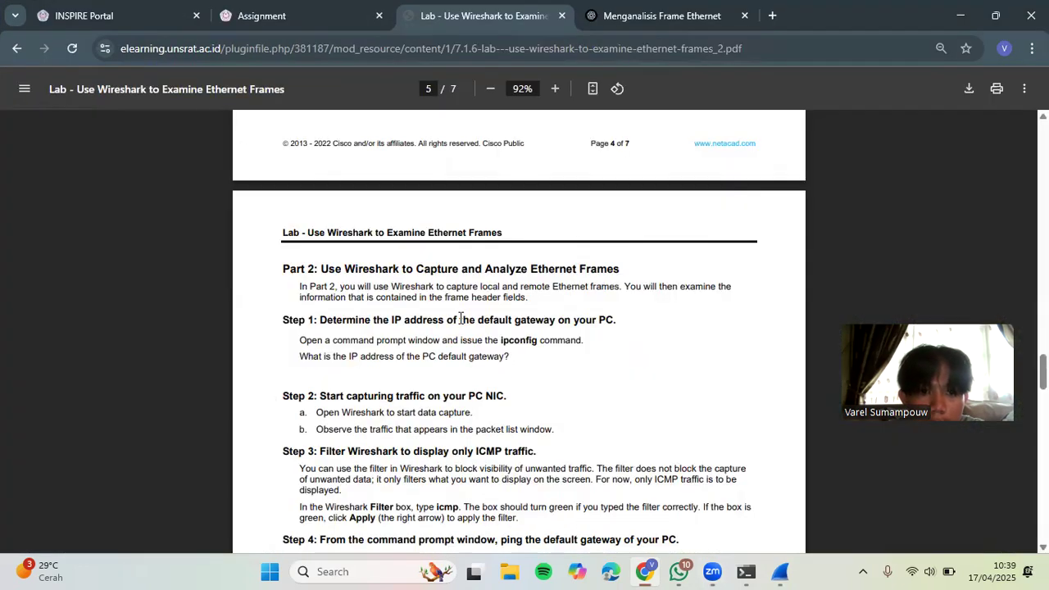
Step: Switch to Command Prompt, look up and copy the Wi-Fi adapter's Default Gateway address for Part 2 Step 1, and return to the lab document
{"action": "scroll", "coordinate": [460, 318], "scroll_direction": "down", "scroll_amount": 1}
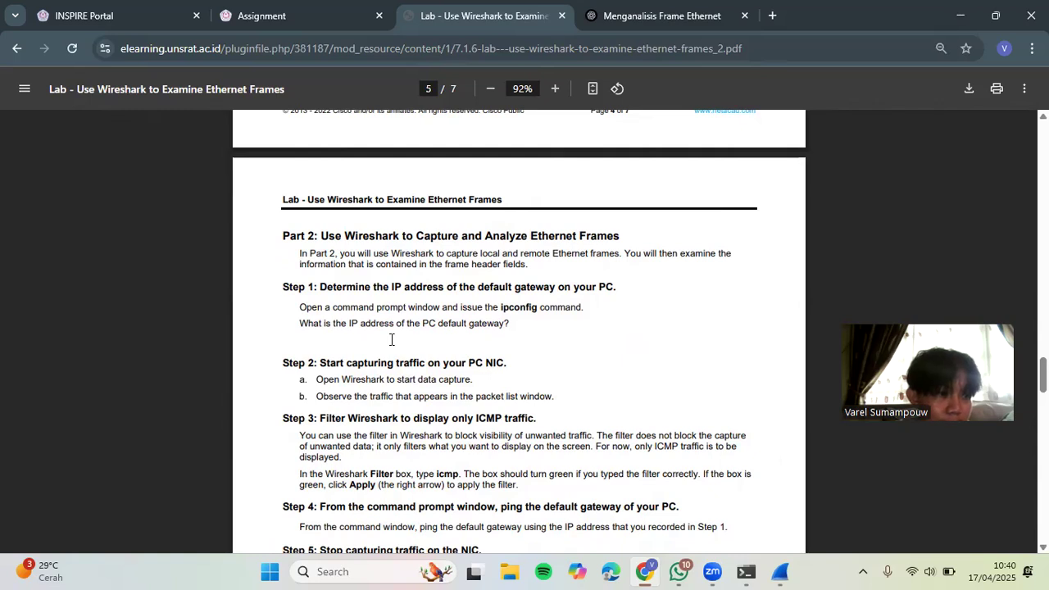
{"action": "left_click", "coordinate": [745, 571]}
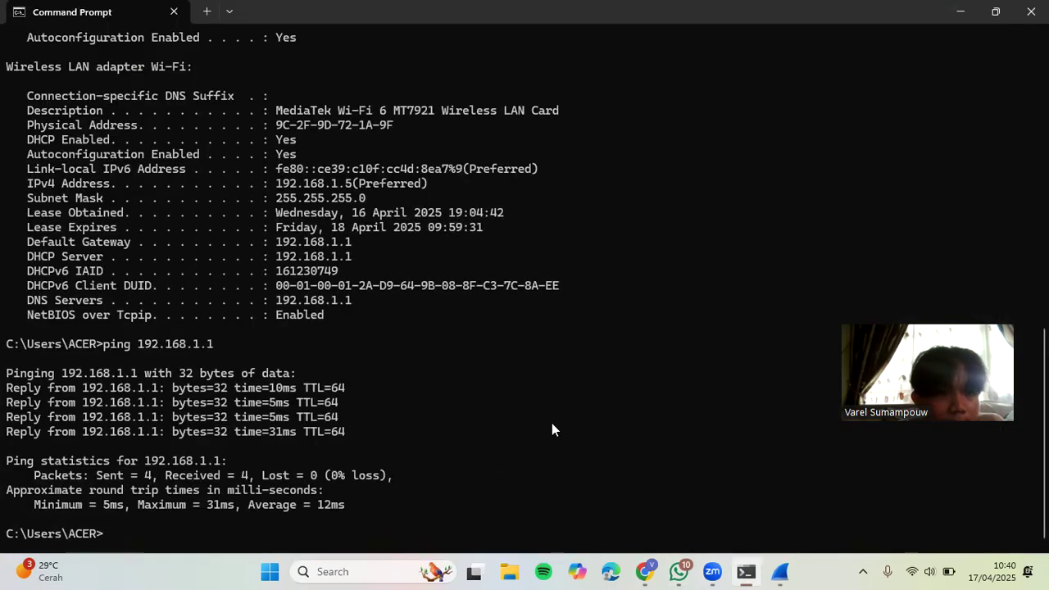
{"action": "scroll", "coordinate": [534, 414], "scroll_direction": "up", "scroll_amount": 2}
{"action": "scroll", "coordinate": [534, 414], "scroll_direction": "up", "scroll_amount": 1}
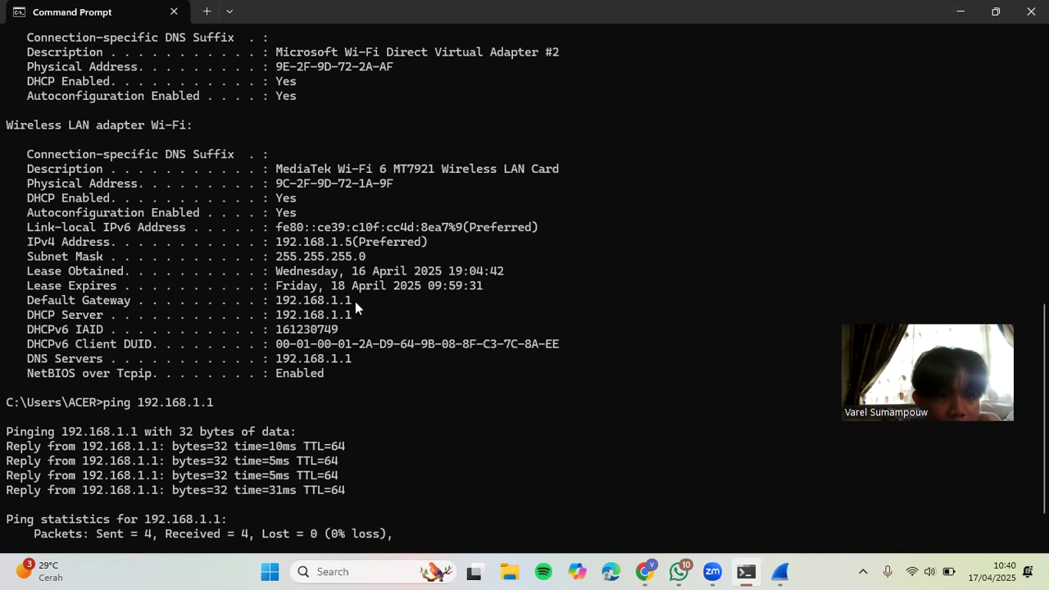
{"action": "left_click_drag", "start_coordinate": [354, 302], "coordinate": [311, 304]}
{"action": "key", "text": "ctrl+c"}
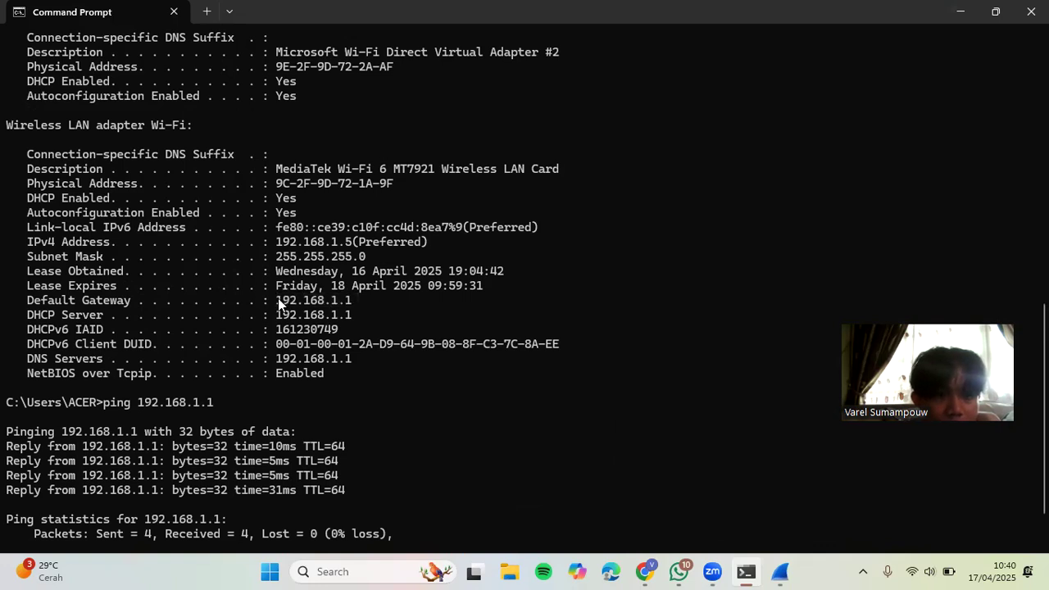
{"action": "left_click_drag", "start_coordinate": [364, 300], "coordinate": [277, 303]}
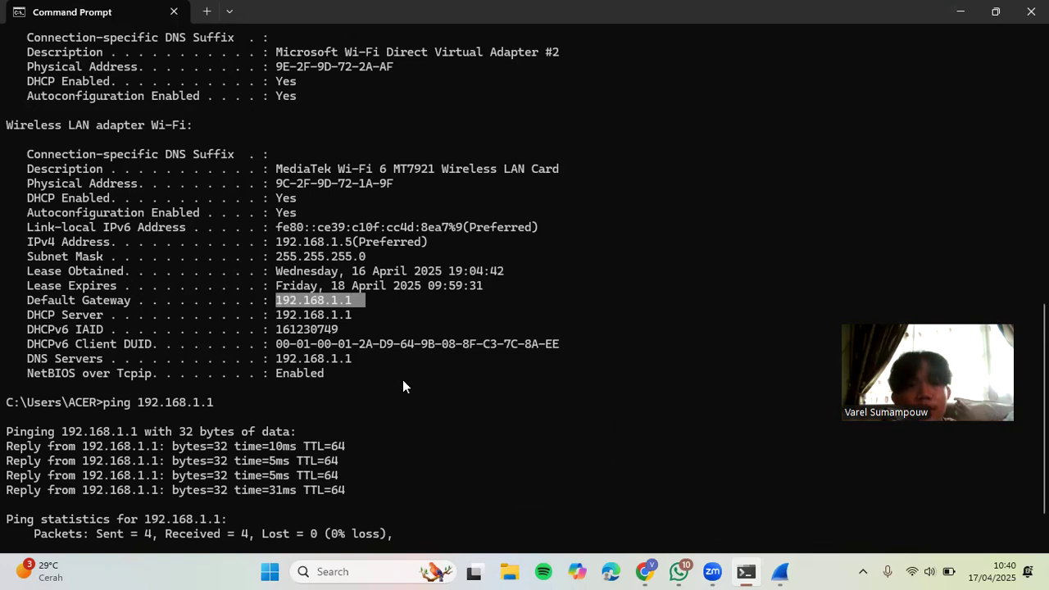
{"action": "key", "text": "ctrl+c"}
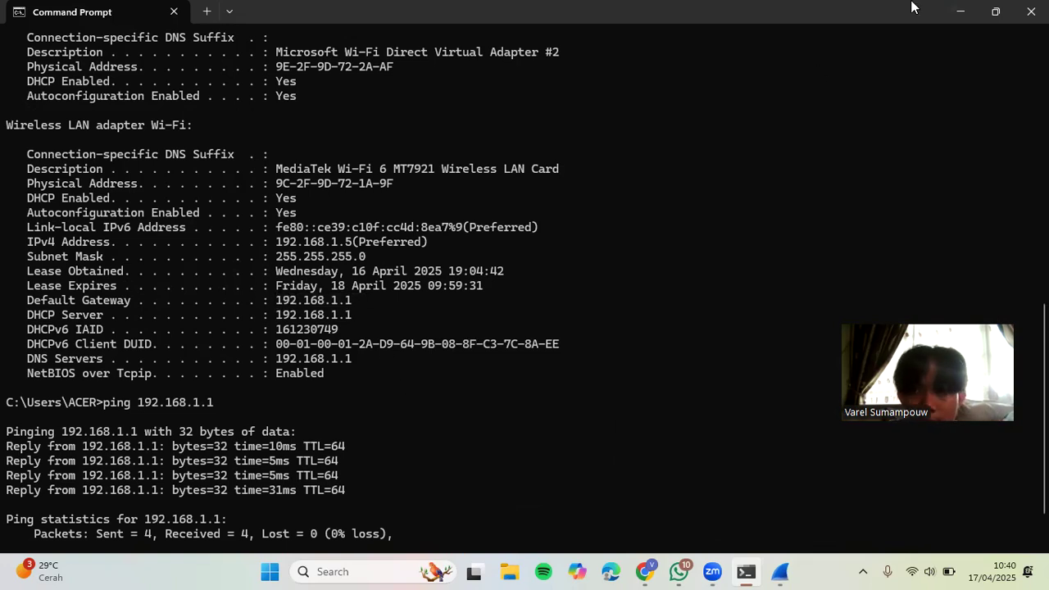
{"action": "left_click", "coordinate": [958, 12]}
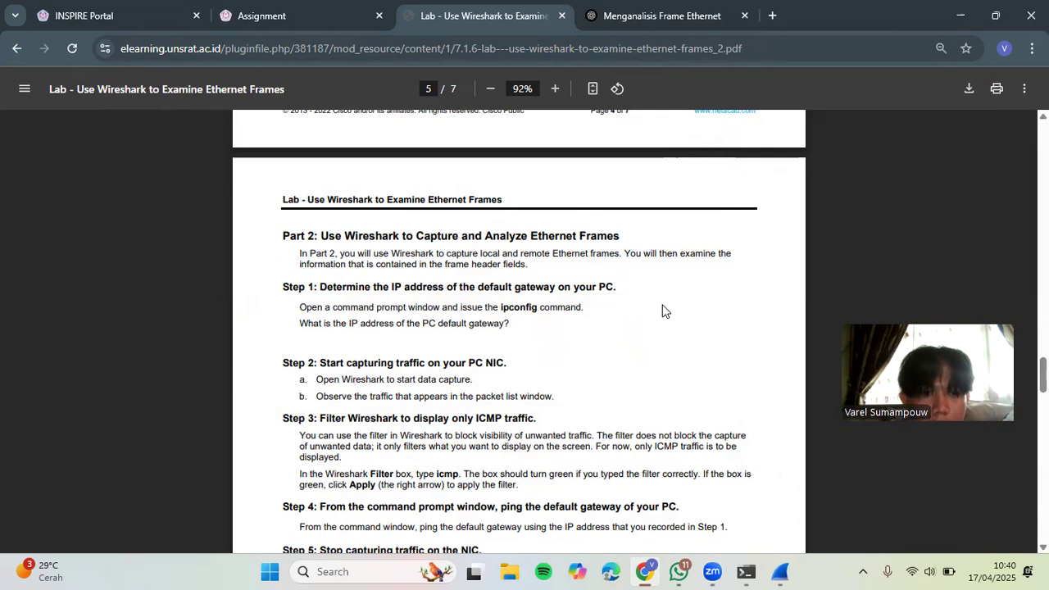
Step: Read the lab's Step 2 on capturing NIC traffic and place the lab document and Wireshark side by side
{"action": "scroll", "coordinate": [664, 311], "scroll_direction": "down", "scroll_amount": 2}
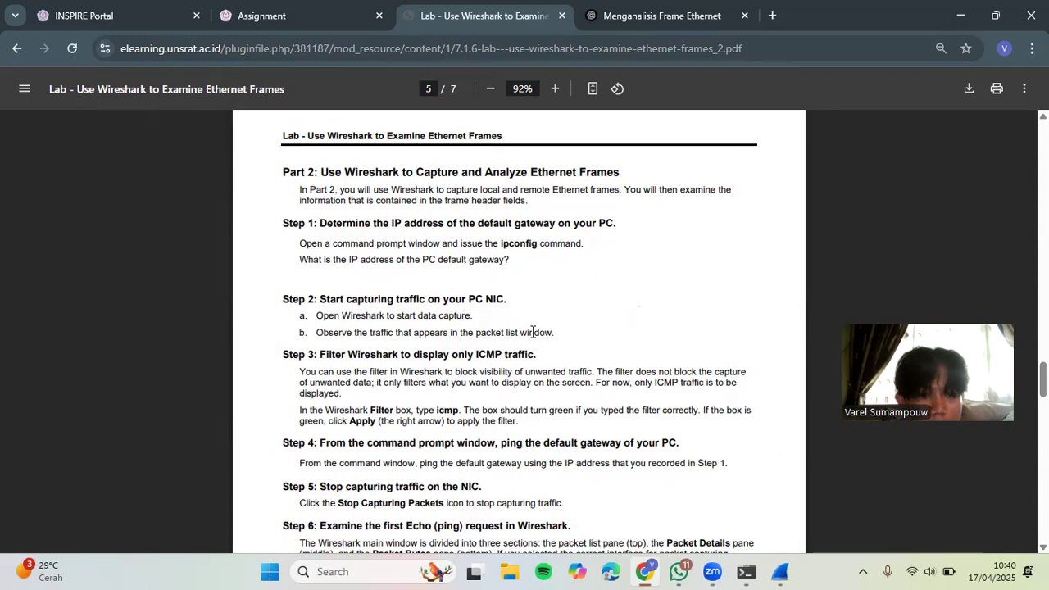
{"action": "double_click", "coordinate": [320, 298]}
{"action": "left_click", "coordinate": [417, 363]}
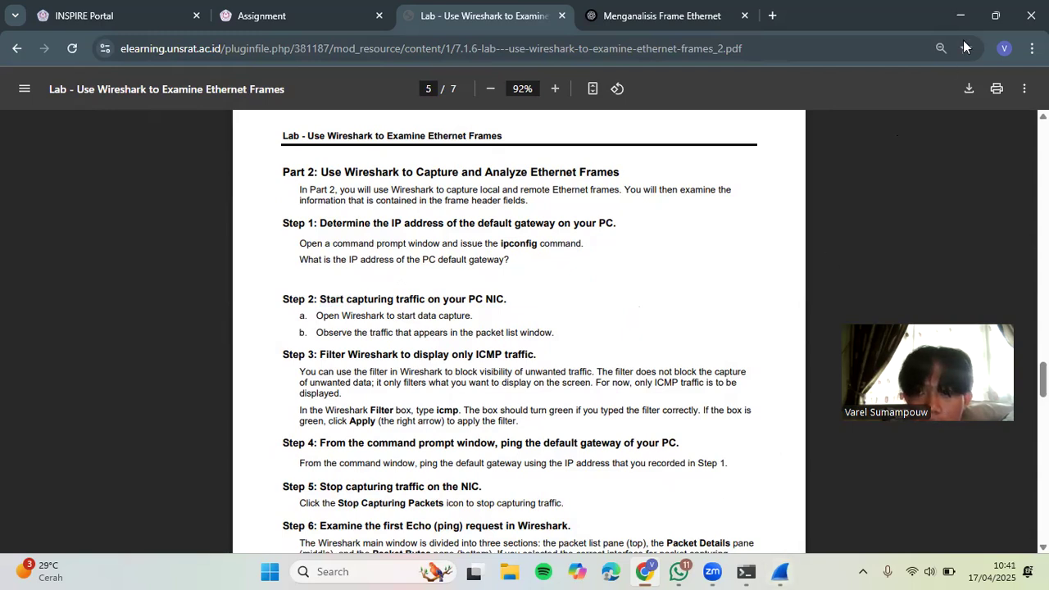
{"action": "mouse_move", "coordinate": [987, 18]}
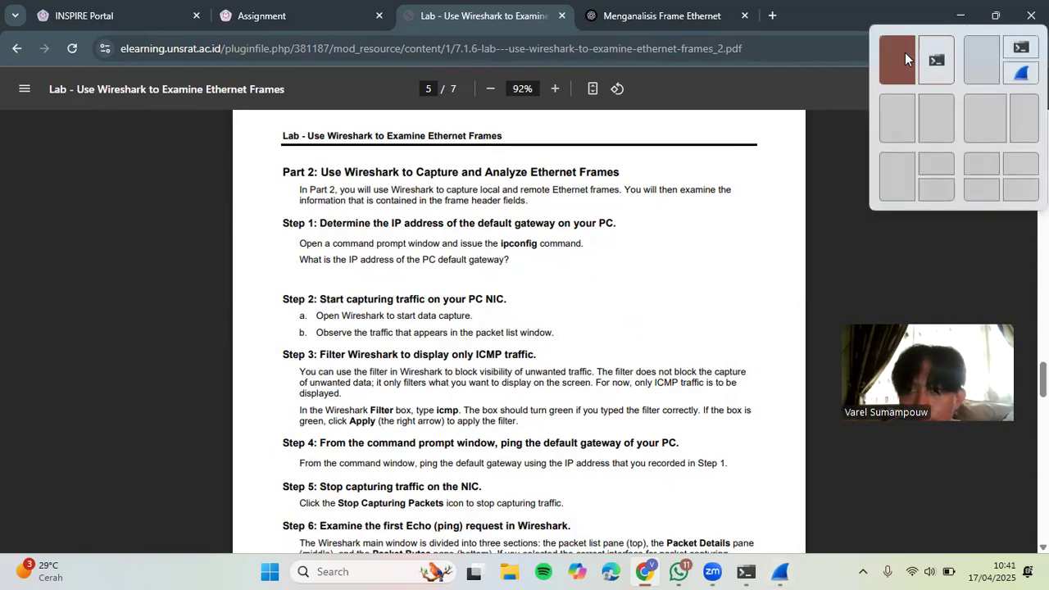
{"action": "left_click", "coordinate": [897, 139]}
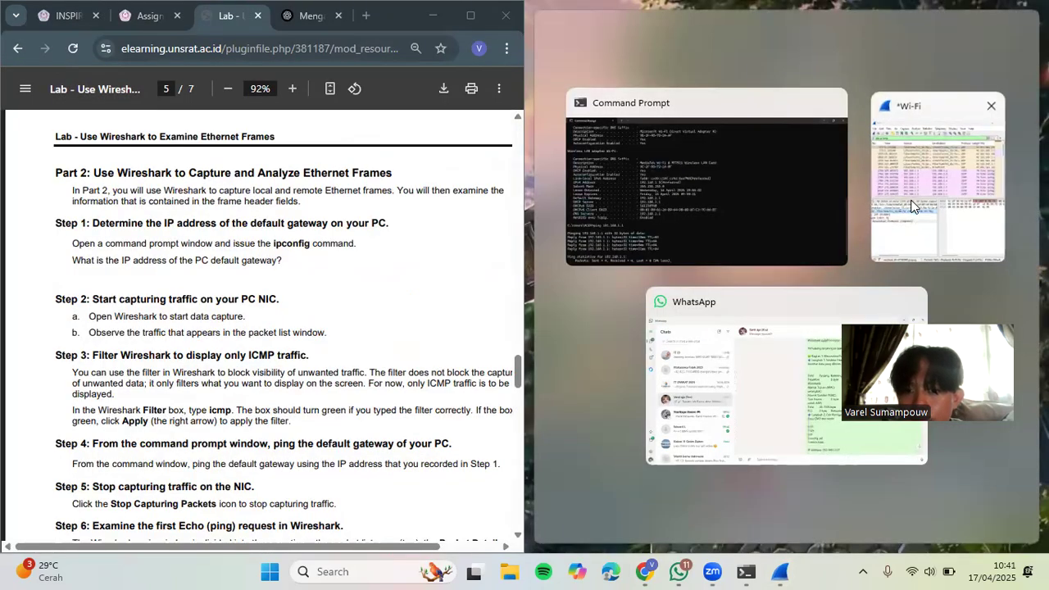
{"action": "left_click", "coordinate": [909, 203]}
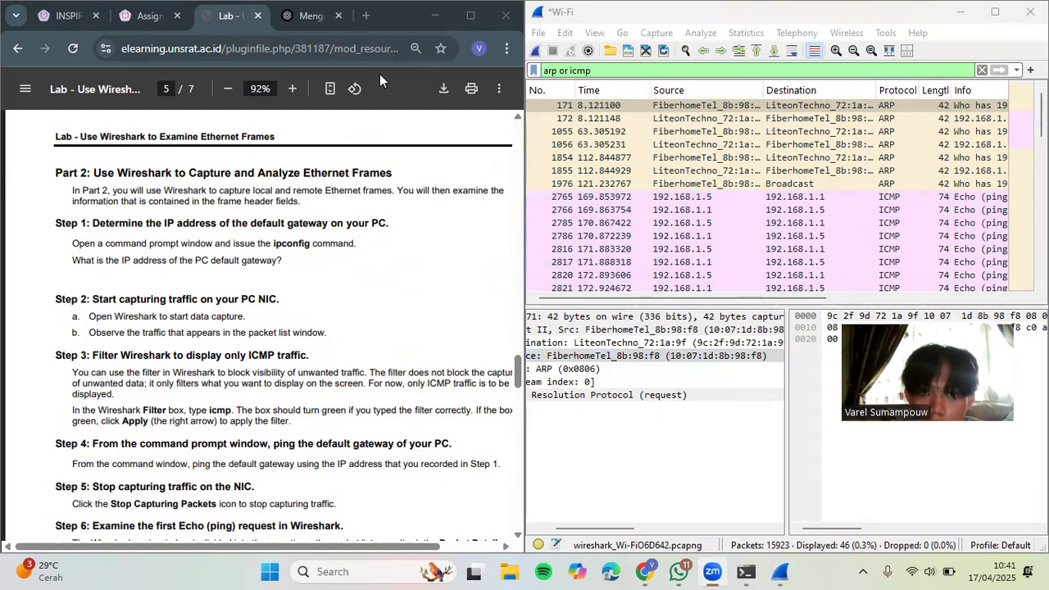
Step: Start a new Wi-Fi capture in Wireshark, continuing without saving the previously captured packets
{"action": "left_click", "coordinate": [535, 54]}
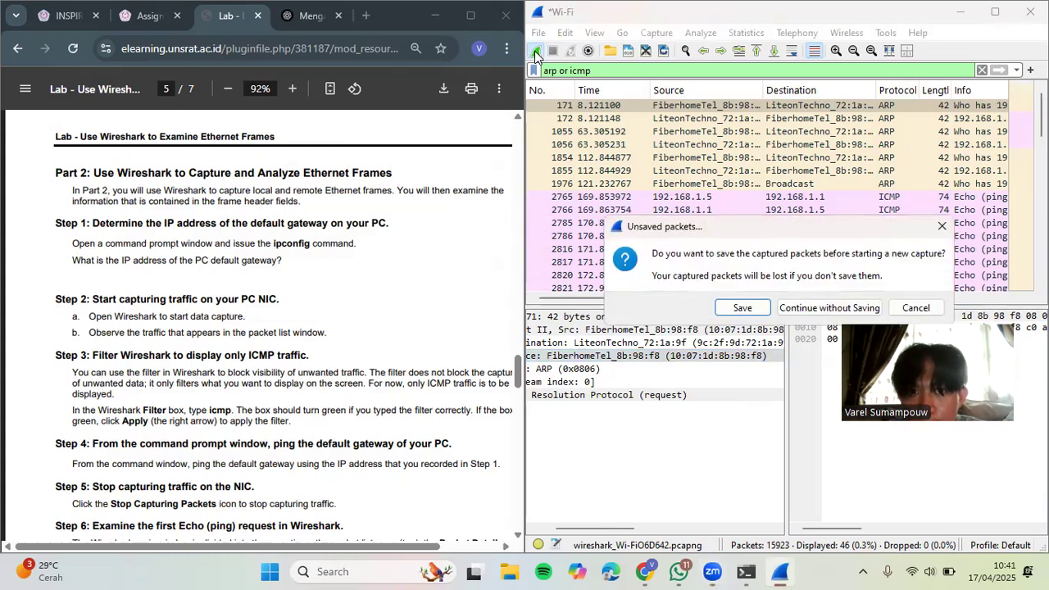
{"action": "left_click", "coordinate": [811, 308]}
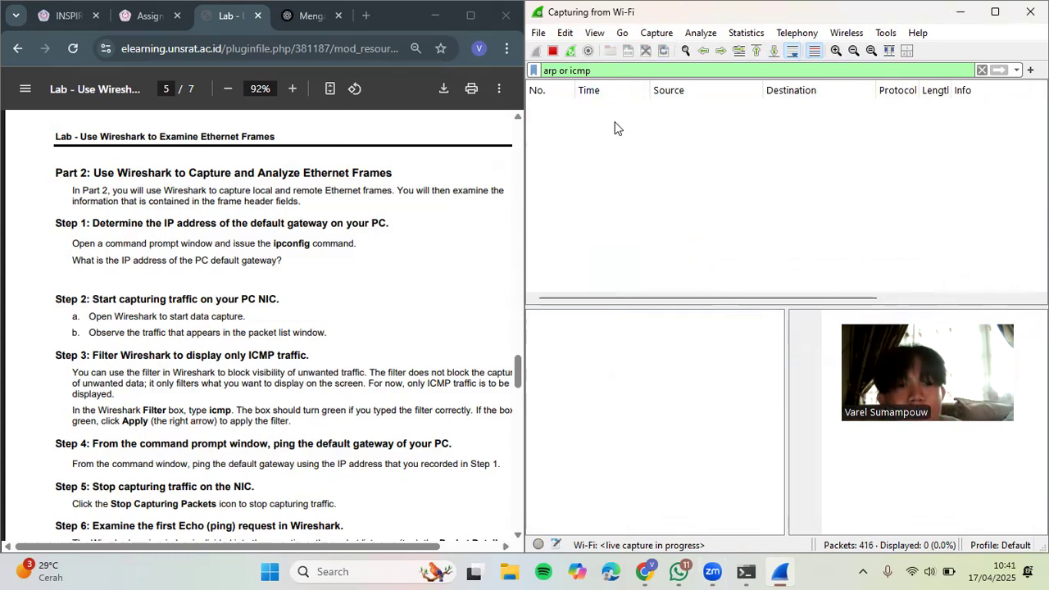
Step: Replace the display filter with icmp and apply it to the running Wi-Fi capture
{"action": "left_click", "coordinate": [570, 71]}
{"action": "key", "text": "BackSpace"}
{"action": "key", "text": "BackSpace"}
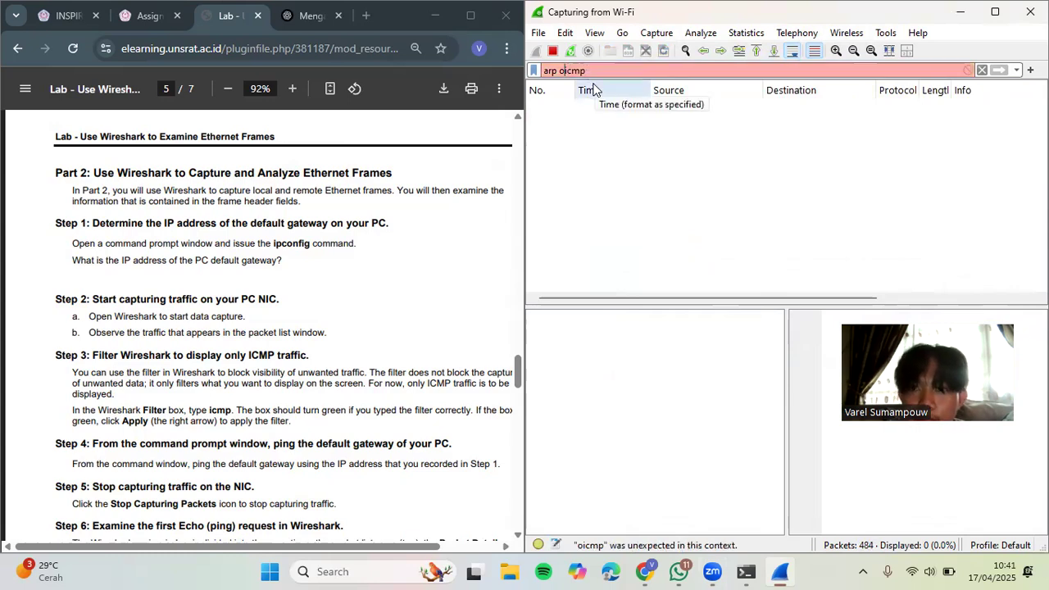
{"action": "left_click", "coordinate": [981, 70]}
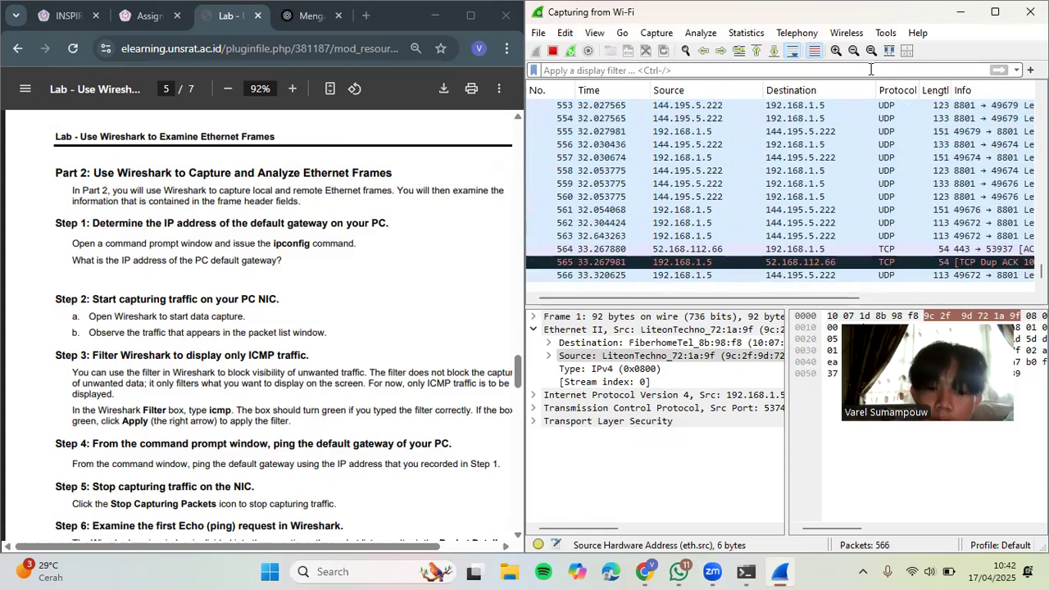
{"action": "type", "text": "icmp"}
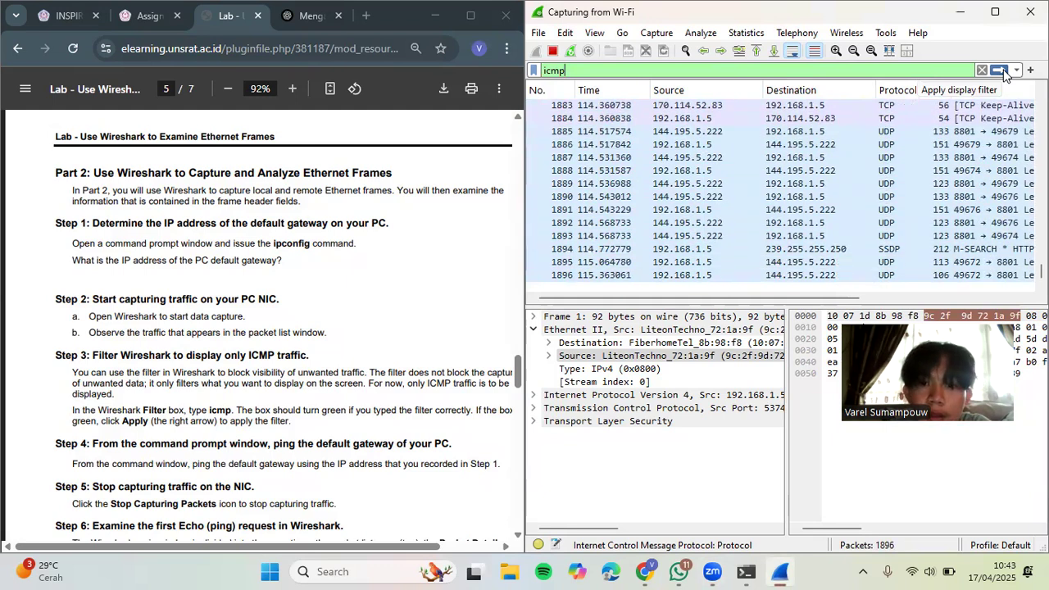
{"action": "left_click", "coordinate": [1000, 71]}
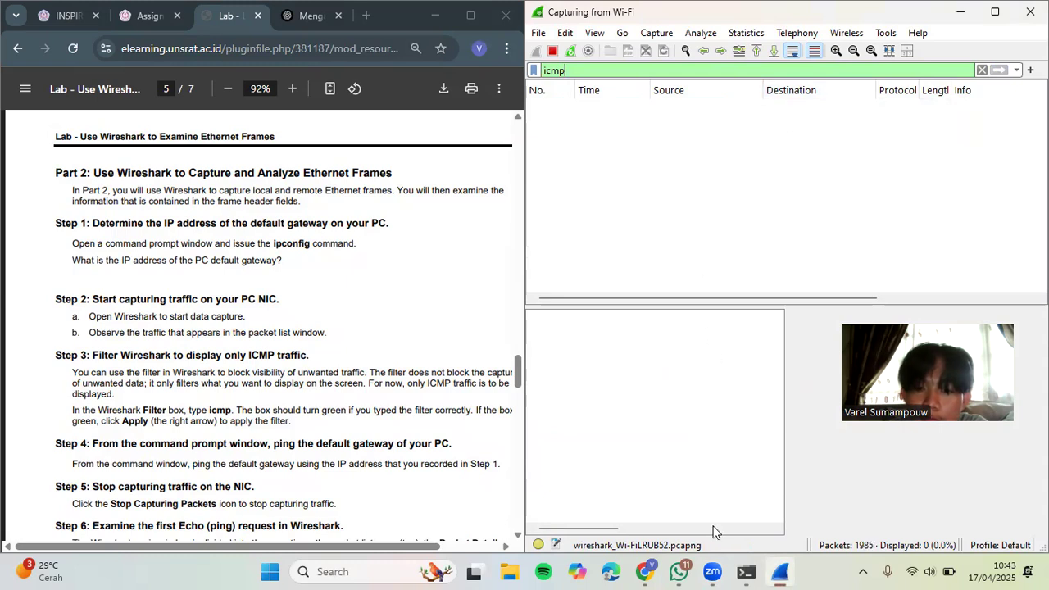
Step: Switch to Command Prompt, ping the default gateway 192.168.1.1 by reusing the earlier ping command, and return to the lab document and Wireshark
{"action": "mouse_move", "coordinate": [706, 571]}
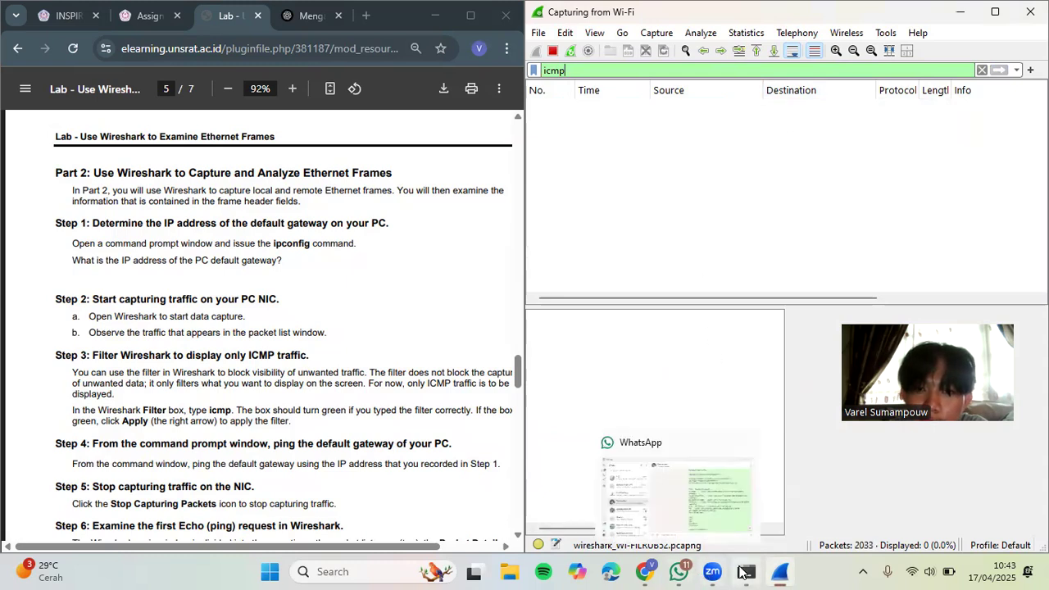
{"action": "left_click", "coordinate": [745, 571]}
{"action": "scroll", "coordinate": [394, 502], "scroll_direction": "down", "scroll_amount": 2}
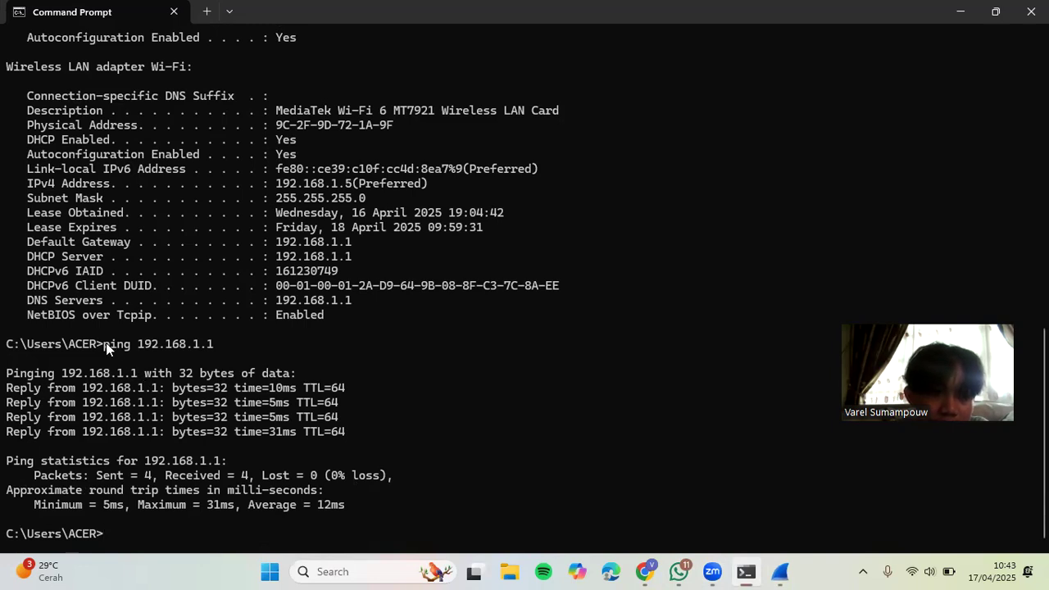
{"action": "left_click_drag", "start_coordinate": [105, 343], "coordinate": [207, 347]}
{"action": "key", "text": "ctrl+c"}
{"action": "right_click", "coordinate": [206, 348]}
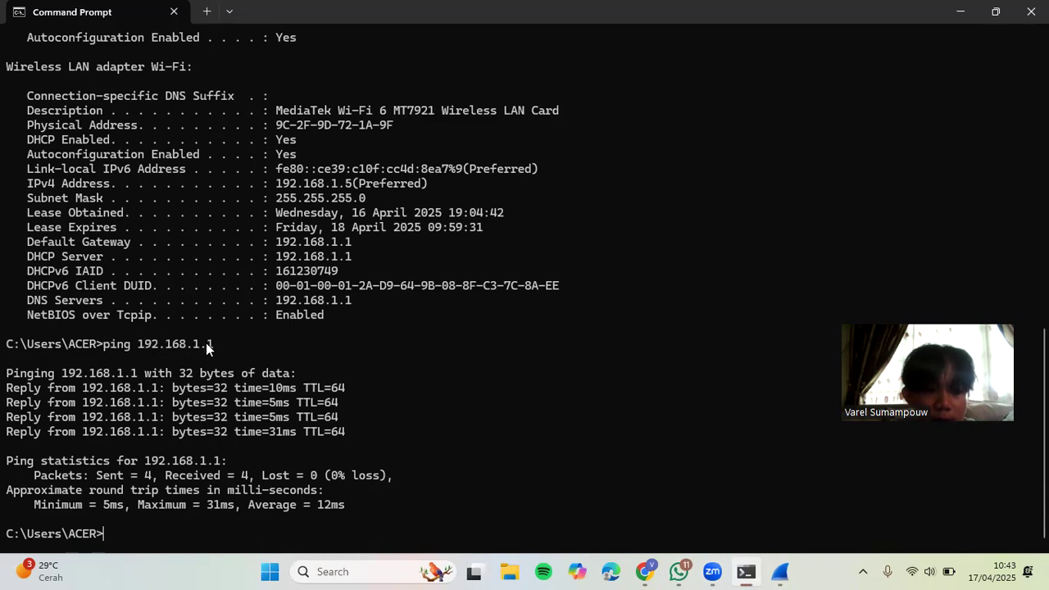
{"action": "right_click", "coordinate": [165, 524]}
{"action": "key", "text": "Return"}
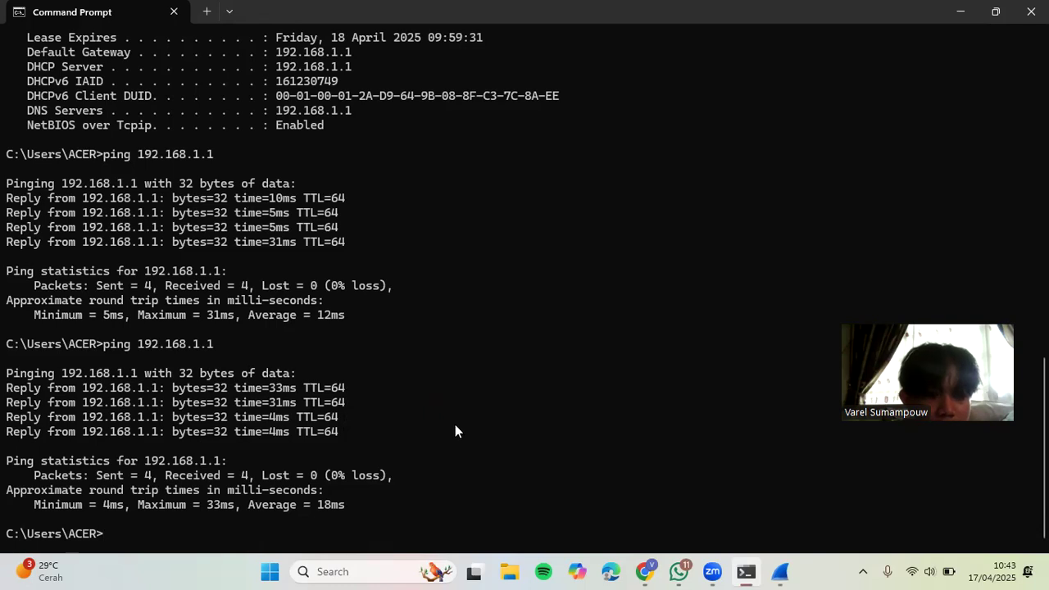
{"action": "left_click", "coordinate": [954, 7]}
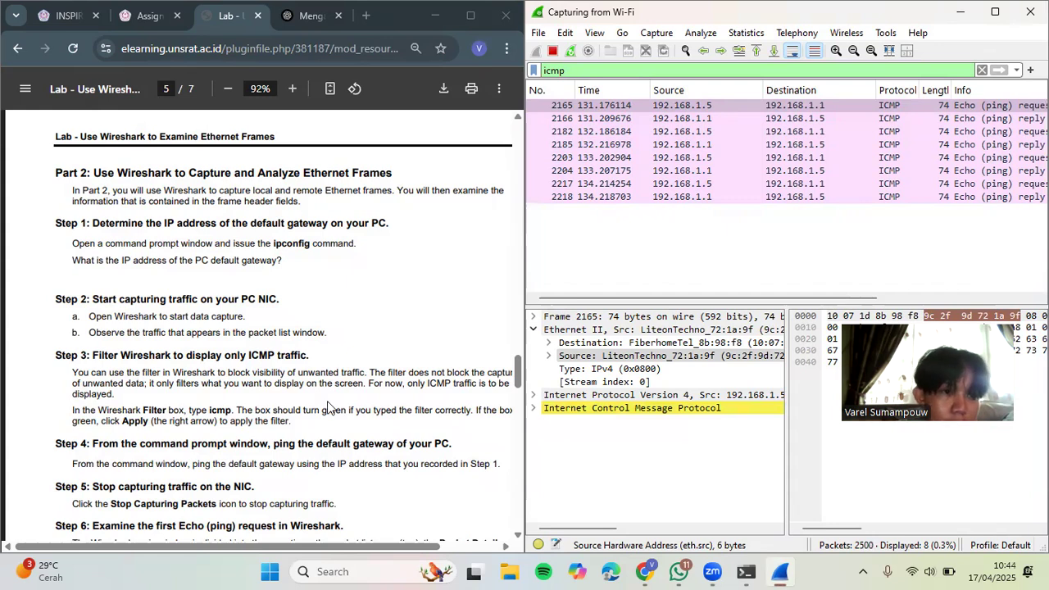
Step: Read the lab's Step 5 instruction and stop the running Wi-Fi capture
{"action": "scroll", "coordinate": [318, 408], "scroll_direction": "down", "scroll_amount": 1}
{"action": "scroll", "coordinate": [318, 408], "scroll_direction": "down", "scroll_amount": 1}
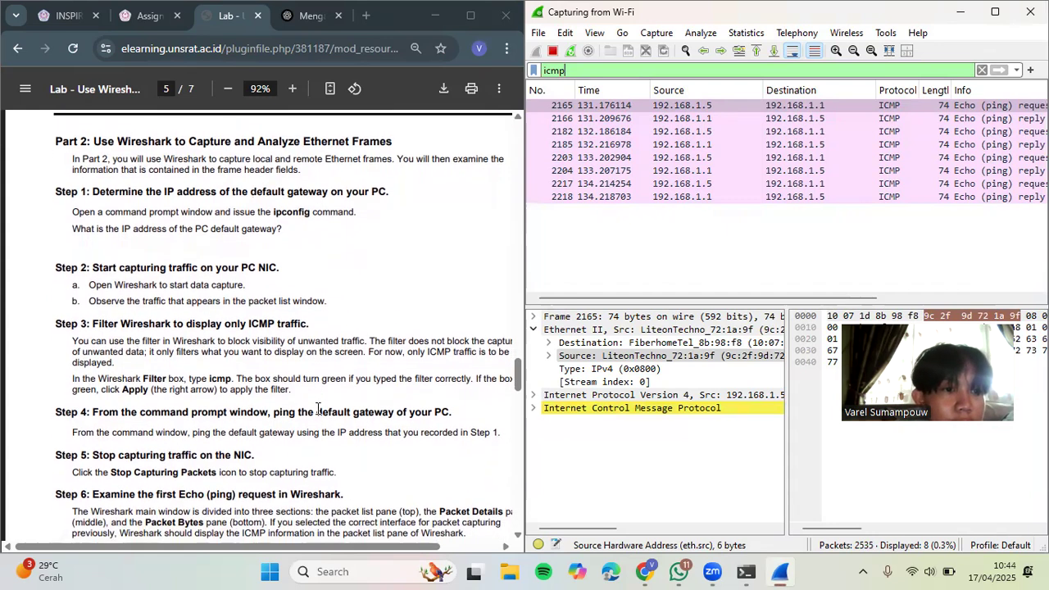
{"action": "scroll", "coordinate": [318, 408], "scroll_direction": "right", "scroll_amount": 2}
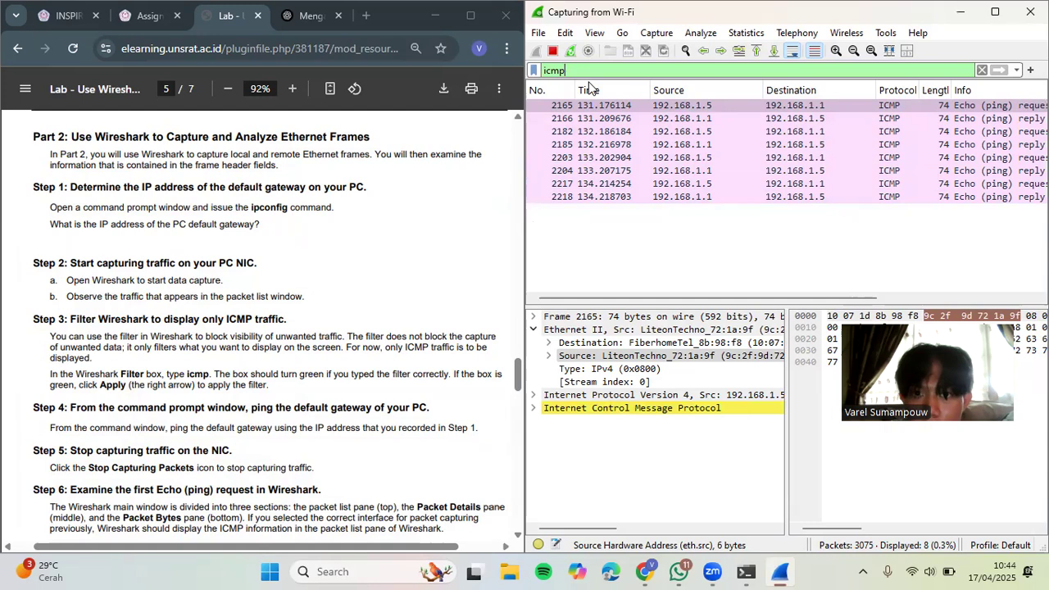
{"action": "left_click", "coordinate": [552, 50]}
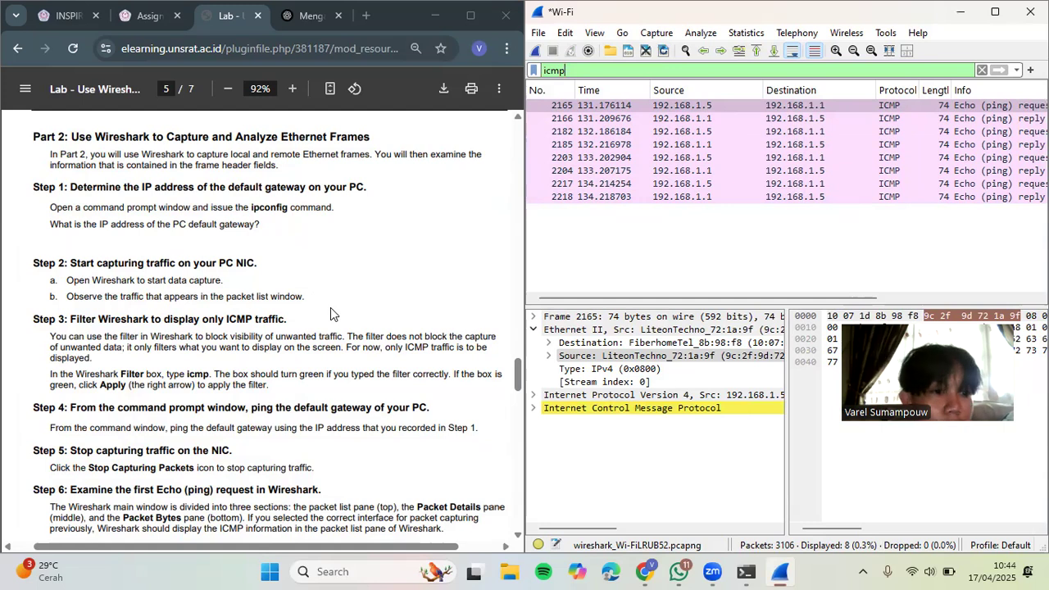
Step: Follow the lab's Step 6 by selecting the first Echo (ping) request frame and inspecting its Internet Control Message Protocol details
{"action": "scroll", "coordinate": [313, 374], "scroll_direction": "down", "scroll_amount": 1}
{"action": "scroll", "coordinate": [312, 374], "scroll_direction": "down", "scroll_amount": 4}
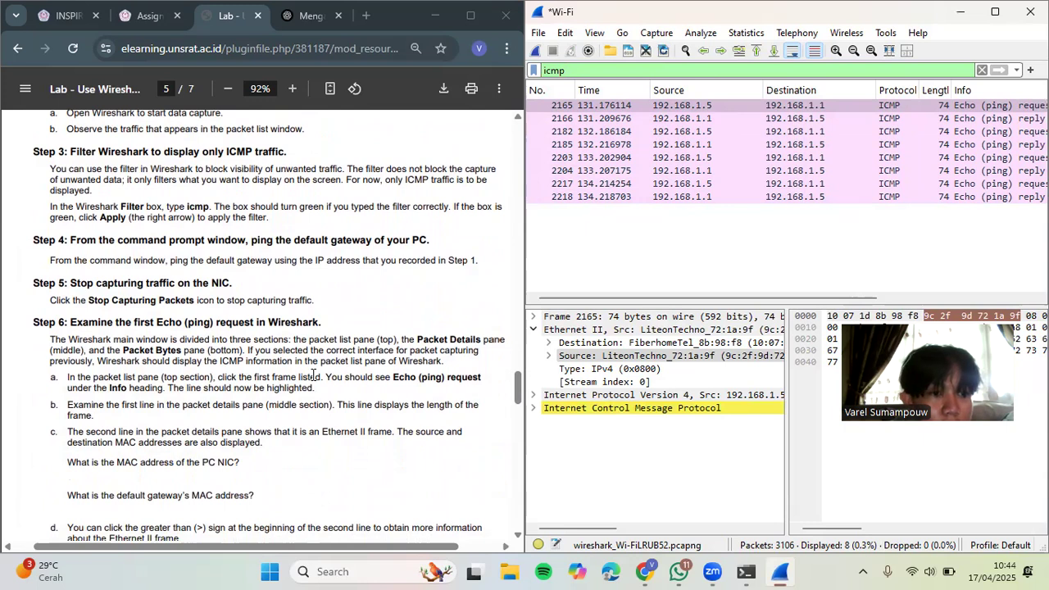
{"action": "scroll", "coordinate": [312, 375], "scroll_direction": "down", "scroll_amount": 1}
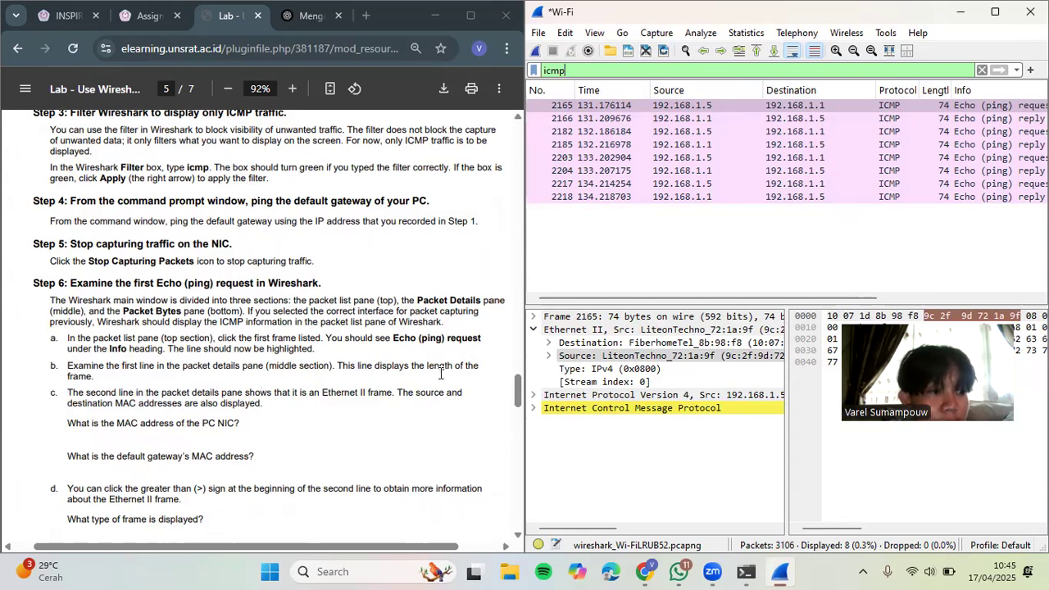
{"action": "left_click", "coordinate": [811, 108]}
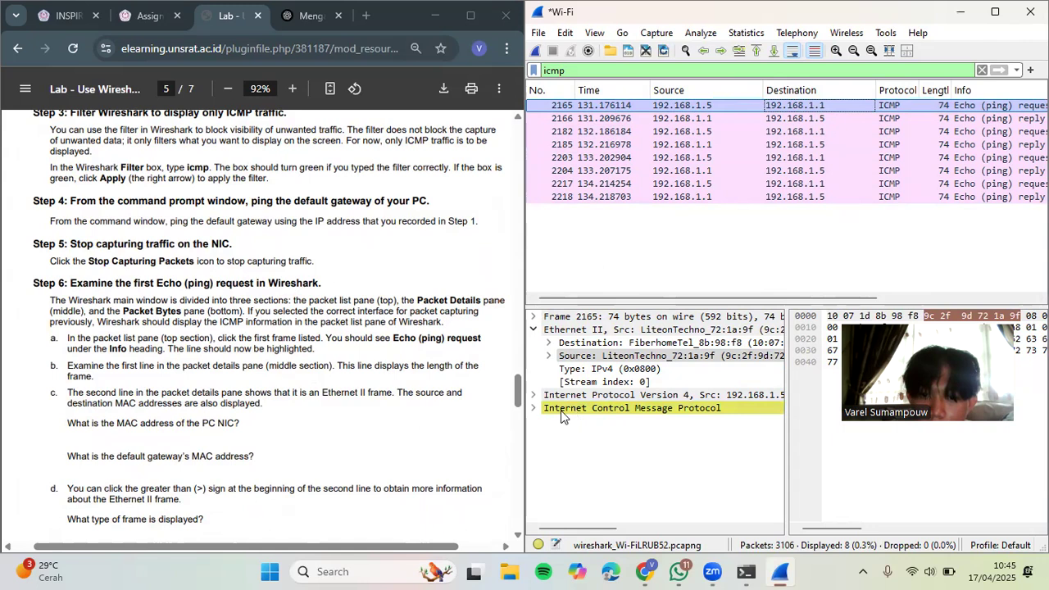
{"action": "left_click", "coordinate": [534, 409]}
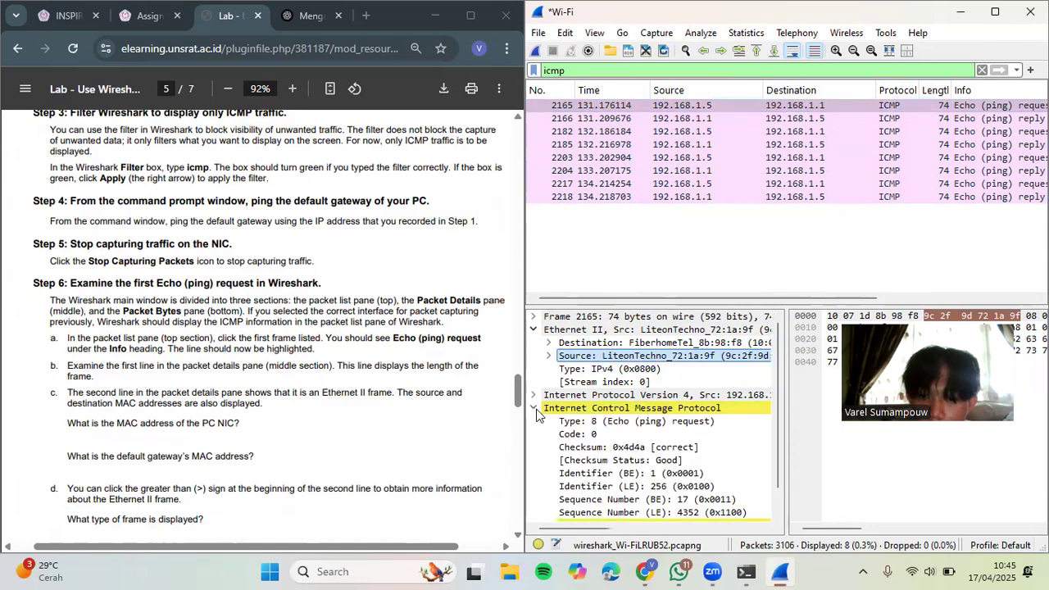
{"action": "left_click", "coordinate": [536, 412]}
{"action": "scroll", "coordinate": [614, 408], "scroll_direction": "right", "scroll_amount": 3}
{"action": "scroll", "coordinate": [615, 408], "scroll_direction": "left", "scroll_amount": 3}
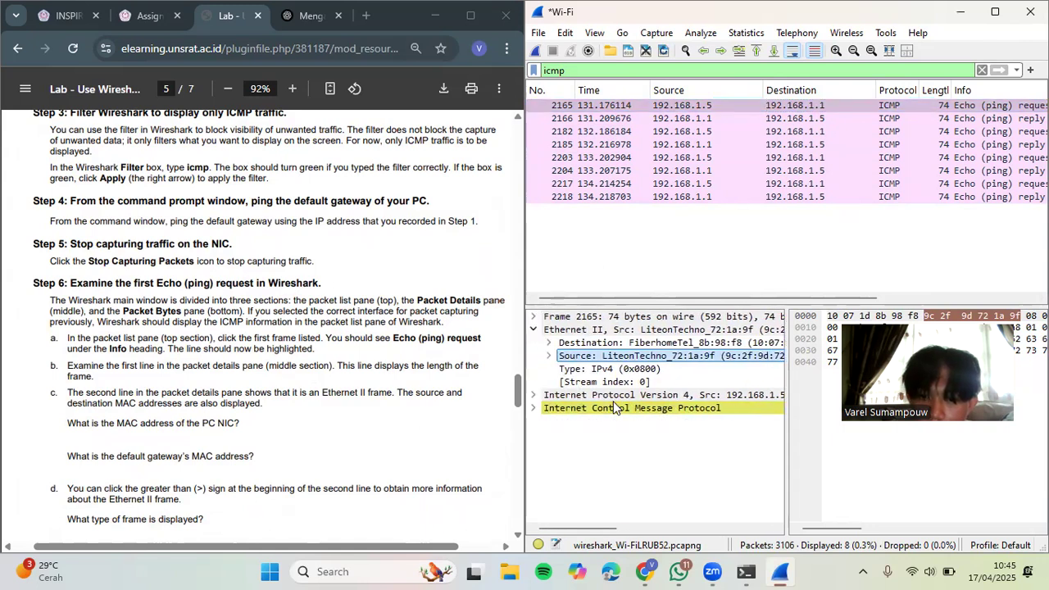
Step: Compare the first Echo (ping) reply and the second request in the packet list, and reselect the first request frame
{"action": "left_click", "coordinate": [864, 118]}
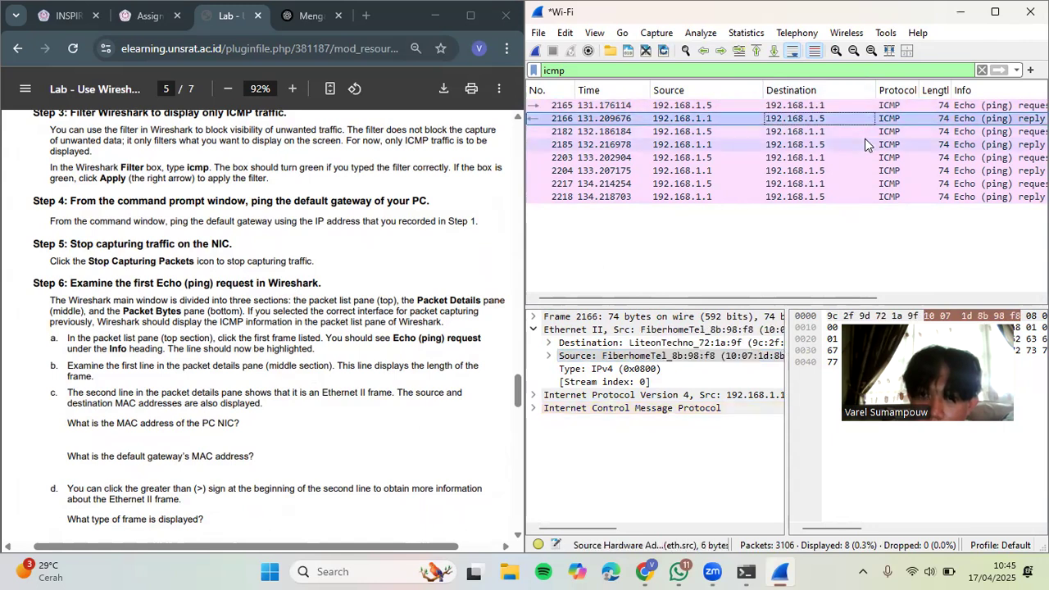
{"action": "left_click", "coordinate": [853, 131]}
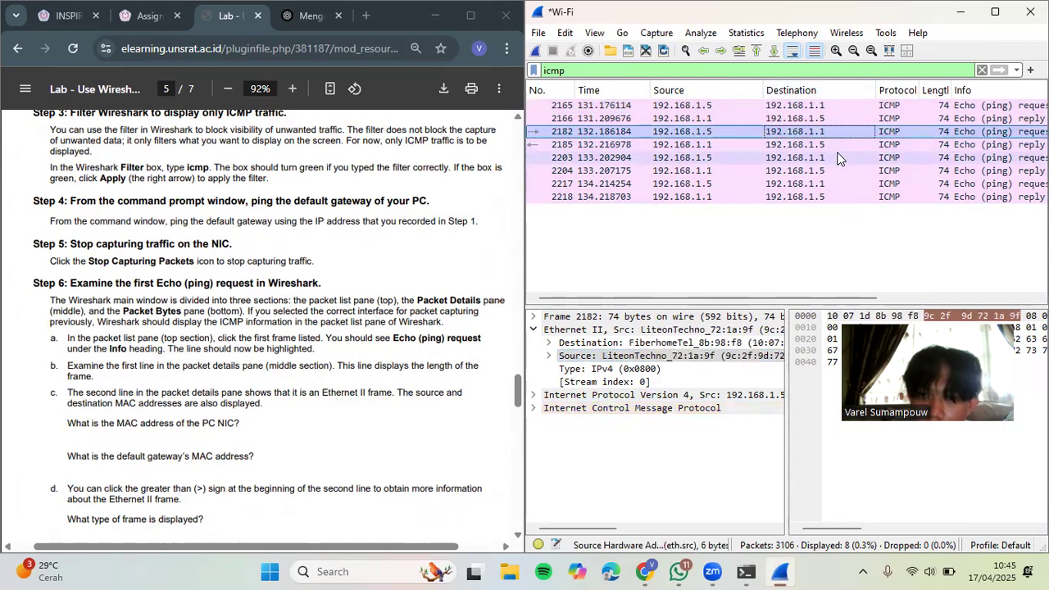
{"action": "scroll", "coordinate": [837, 155], "scroll_direction": "right", "scroll_amount": 5}
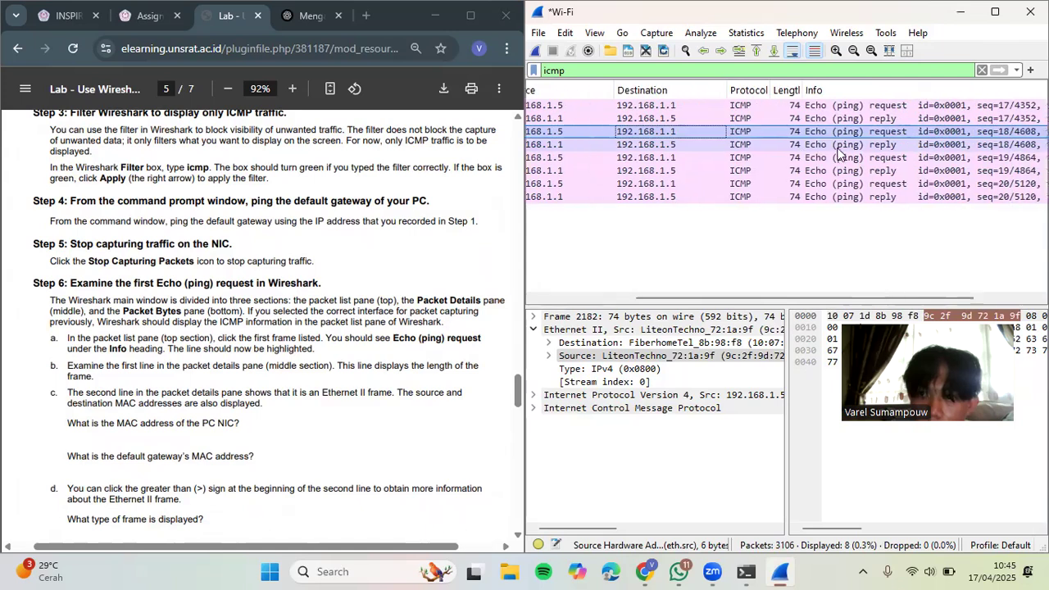
{"action": "left_click", "coordinate": [838, 107]}
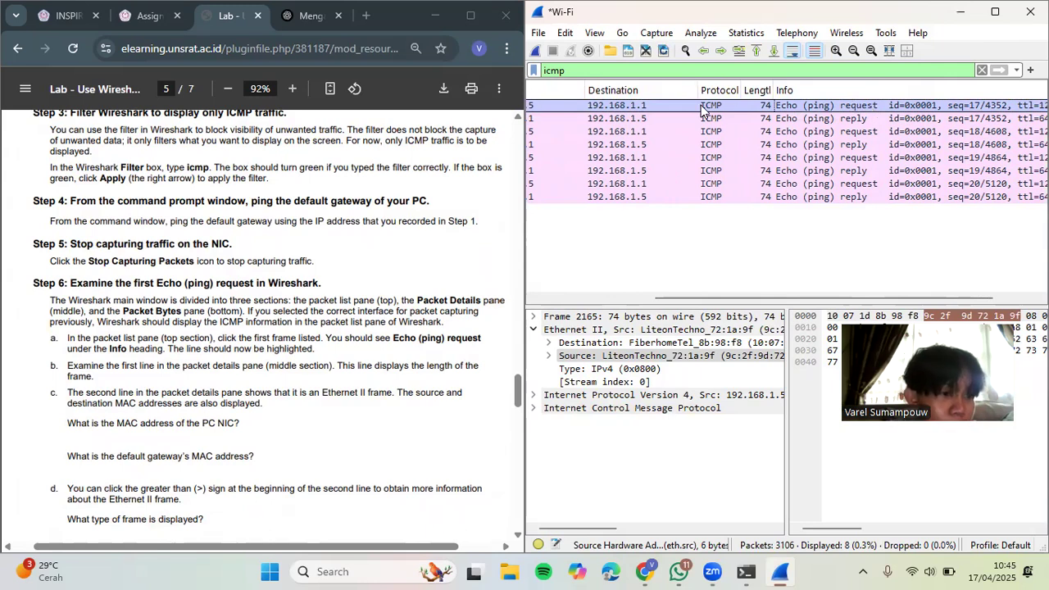
Step: Open the first Echo (ping) request in its own packet window, move it aside, and examine its frame length line and packet bytes
{"action": "double_click", "coordinate": [644, 104]}
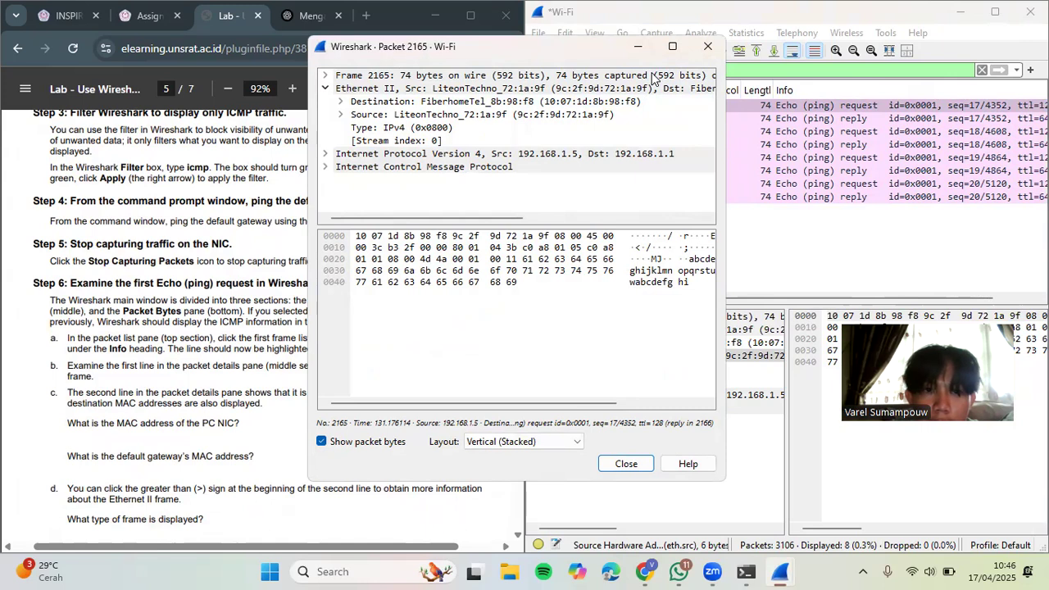
{"action": "left_click_drag", "start_coordinate": [622, 47], "coordinate": [675, 74]}
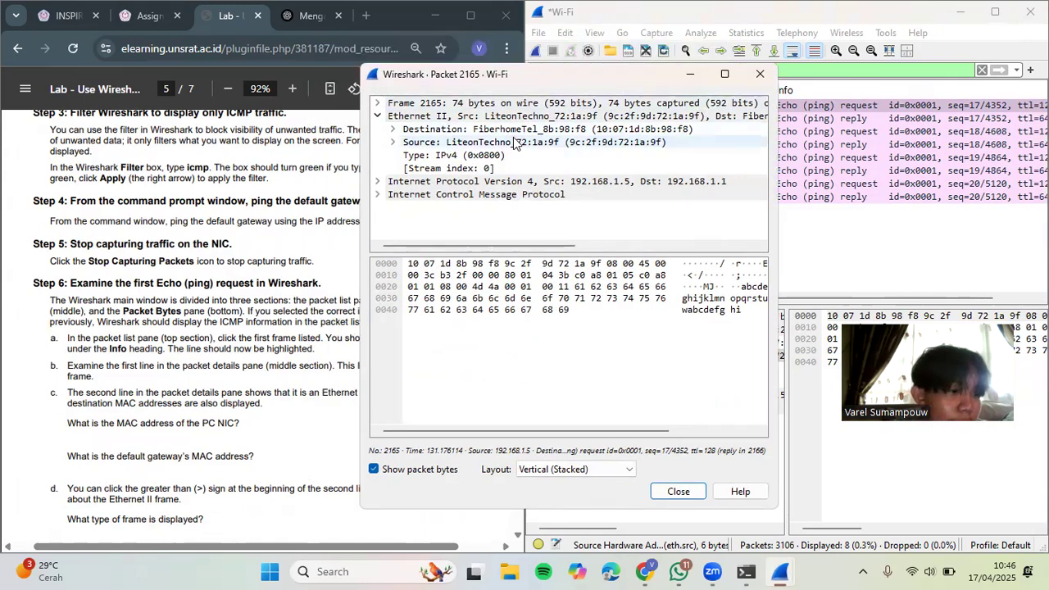
{"action": "scroll", "coordinate": [199, 342], "scroll_direction": "right", "scroll_amount": 3}
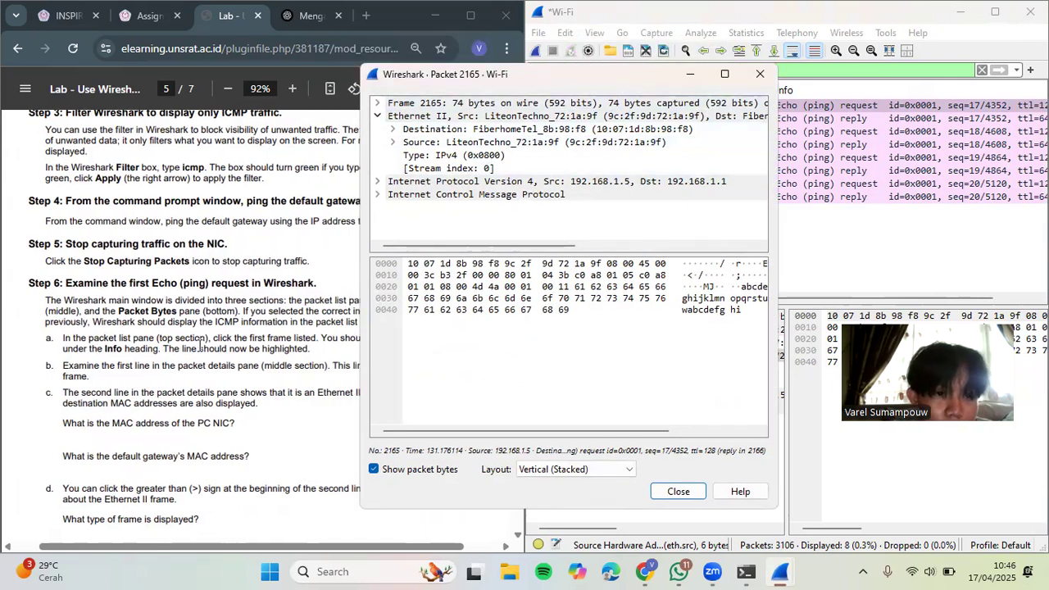
{"action": "scroll", "coordinate": [199, 343], "scroll_direction": "right", "scroll_amount": 2}
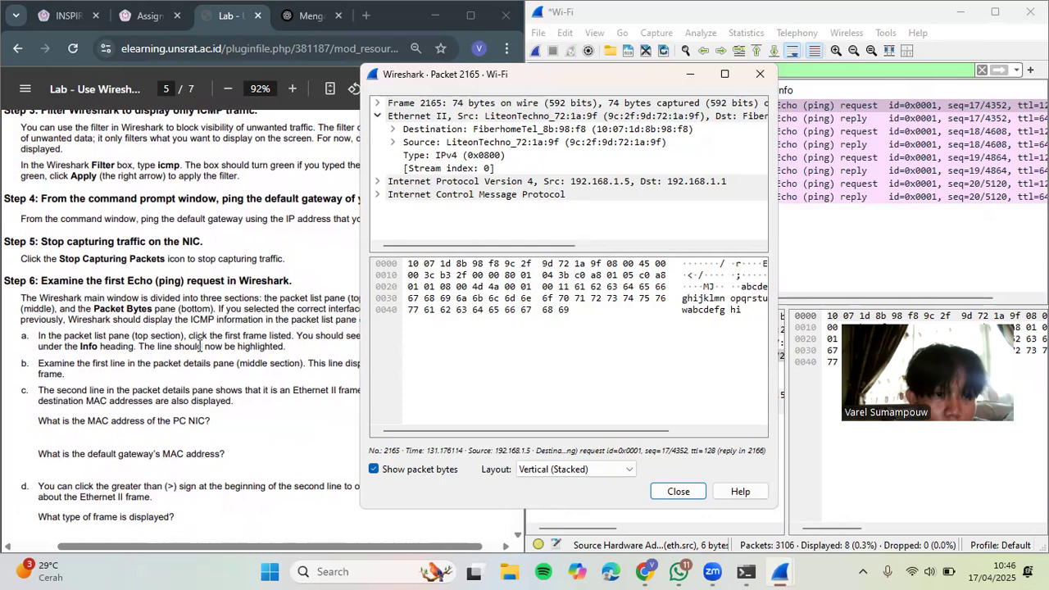
{"action": "scroll", "coordinate": [199, 344], "scroll_direction": "down", "scroll_amount": 1}
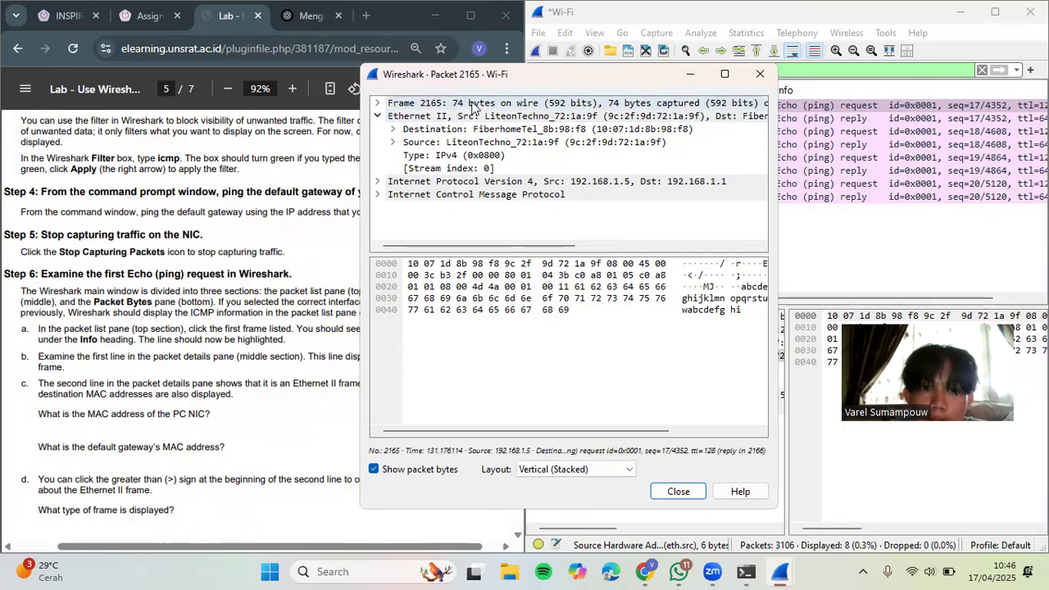
{"action": "scroll", "coordinate": [495, 110], "scroll_direction": "right", "scroll_amount": 3}
{"action": "scroll", "coordinate": [495, 110], "scroll_direction": "right", "scroll_amount": 3}
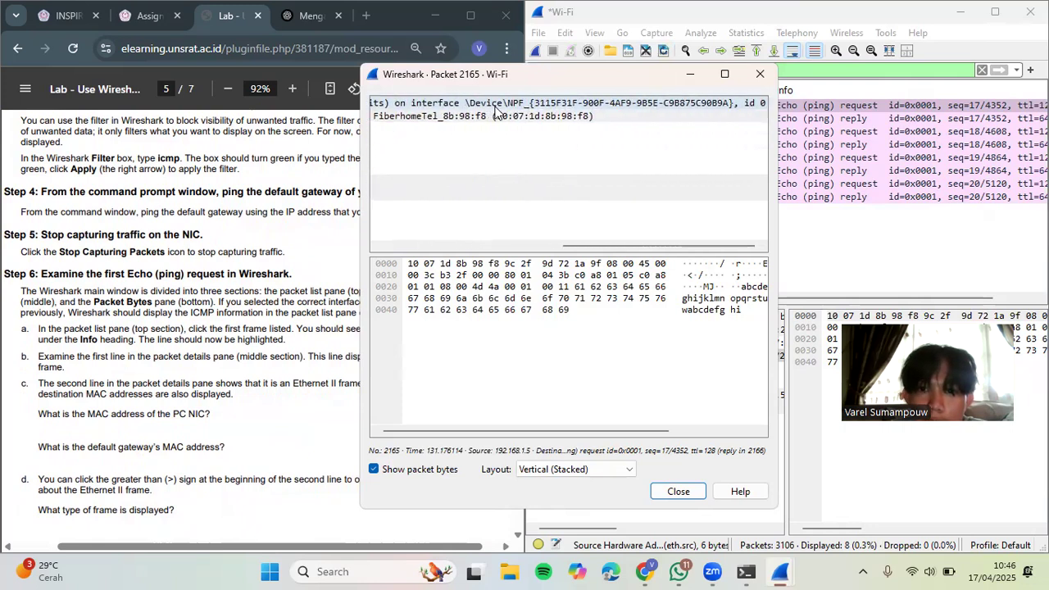
{"action": "scroll", "coordinate": [495, 109], "scroll_direction": "left", "scroll_amount": 6}
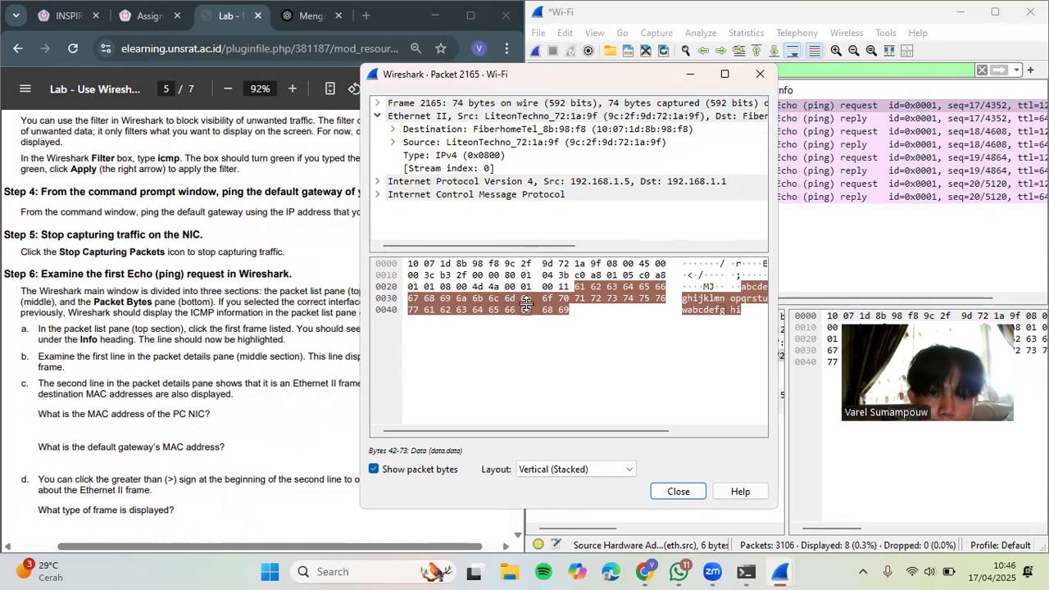
{"action": "scroll", "coordinate": [549, 321], "scroll_direction": "right", "scroll_amount": 2}
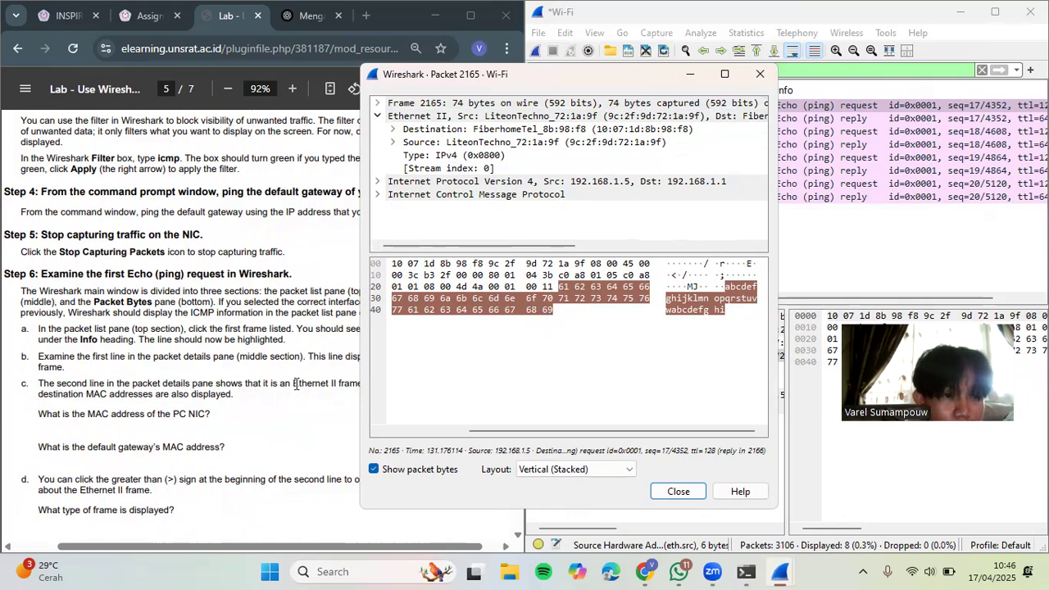
Step: Read the Step 6 questions on MAC addresses and frame type, and examine the Ethernet II addresses and leading bytes in the packet window
{"action": "scroll", "coordinate": [246, 416], "scroll_direction": "down", "scroll_amount": 1}
{"action": "scroll", "coordinate": [245, 415], "scroll_direction": "down", "scroll_amount": 1}
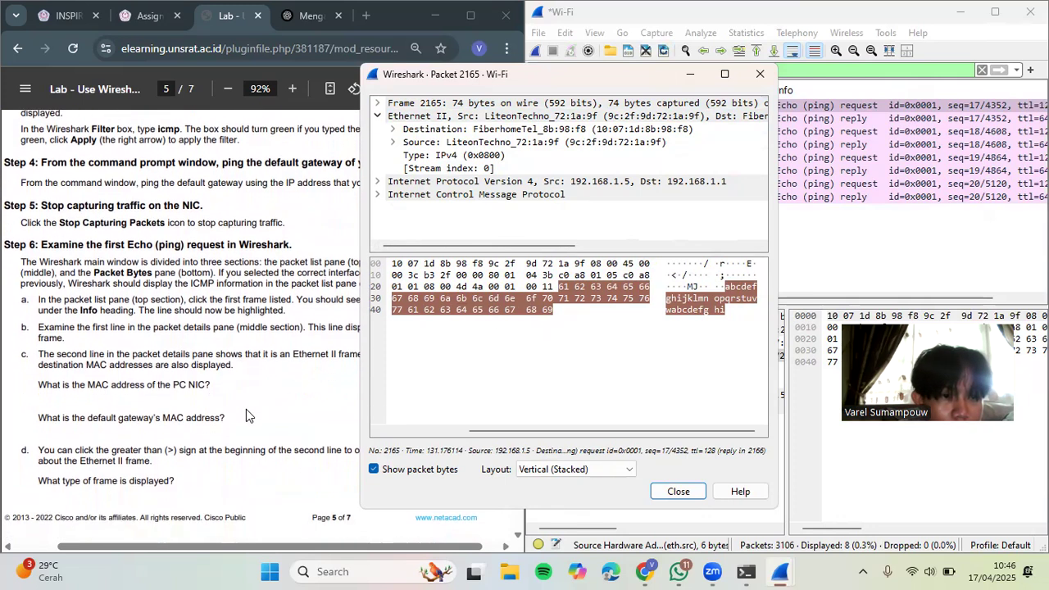
{"action": "scroll", "coordinate": [246, 409], "scroll_direction": "down", "scroll_amount": 1}
{"action": "scroll", "coordinate": [246, 413], "scroll_direction": "down", "scroll_amount": 1}
{"action": "scroll", "coordinate": [247, 415], "scroll_direction": "right", "scroll_amount": 2}
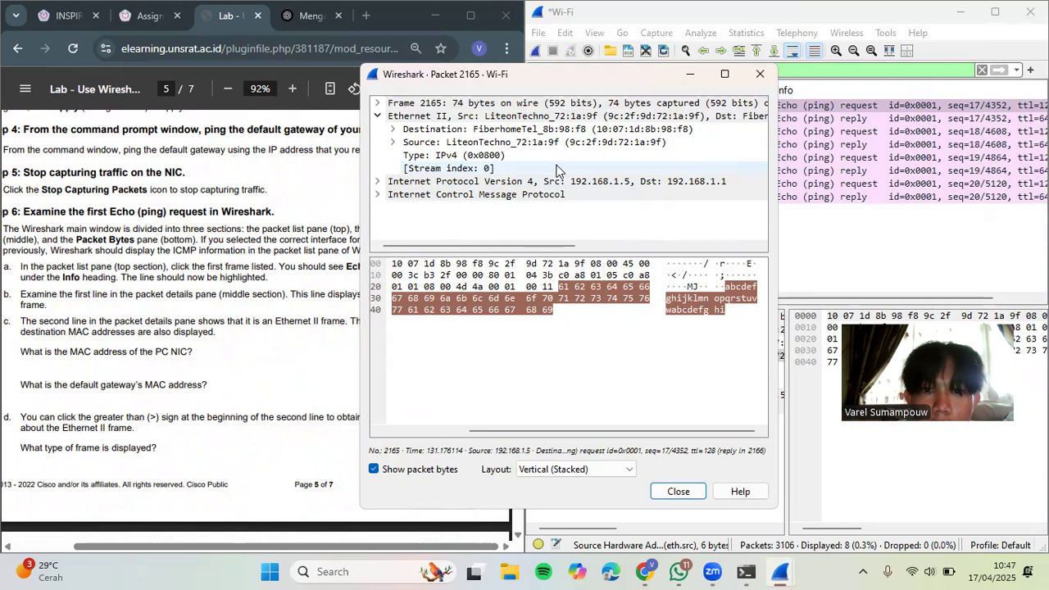
{"action": "scroll", "coordinate": [556, 170], "scroll_direction": "right", "scroll_amount": 5}
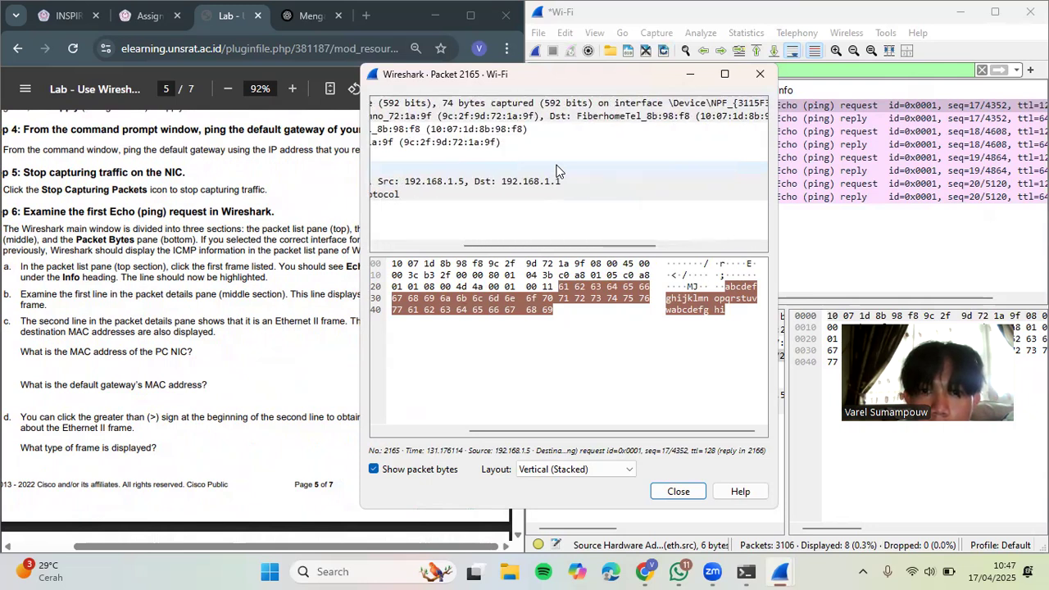
{"action": "scroll", "coordinate": [555, 169], "scroll_direction": "left", "scroll_amount": 5}
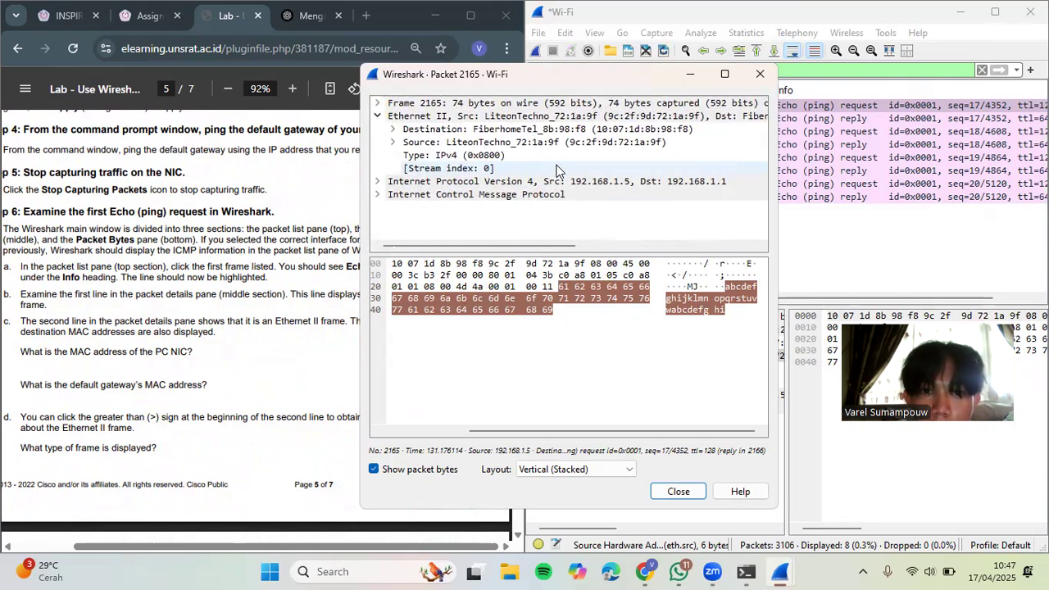
{"action": "scroll", "coordinate": [556, 169], "scroll_direction": "right", "scroll_amount": 7}
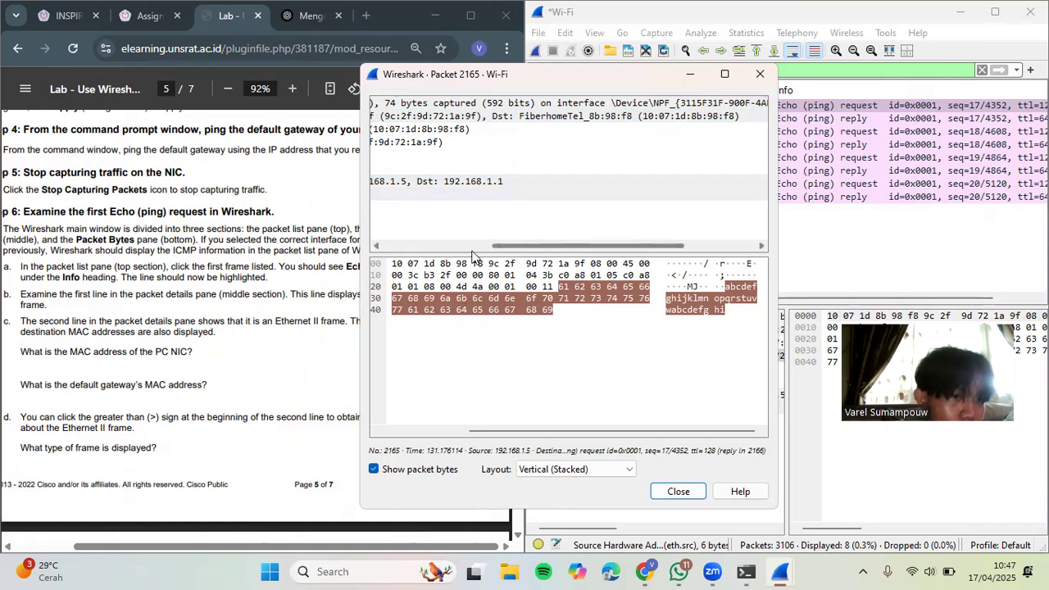
{"action": "left_click", "coordinate": [424, 263]}
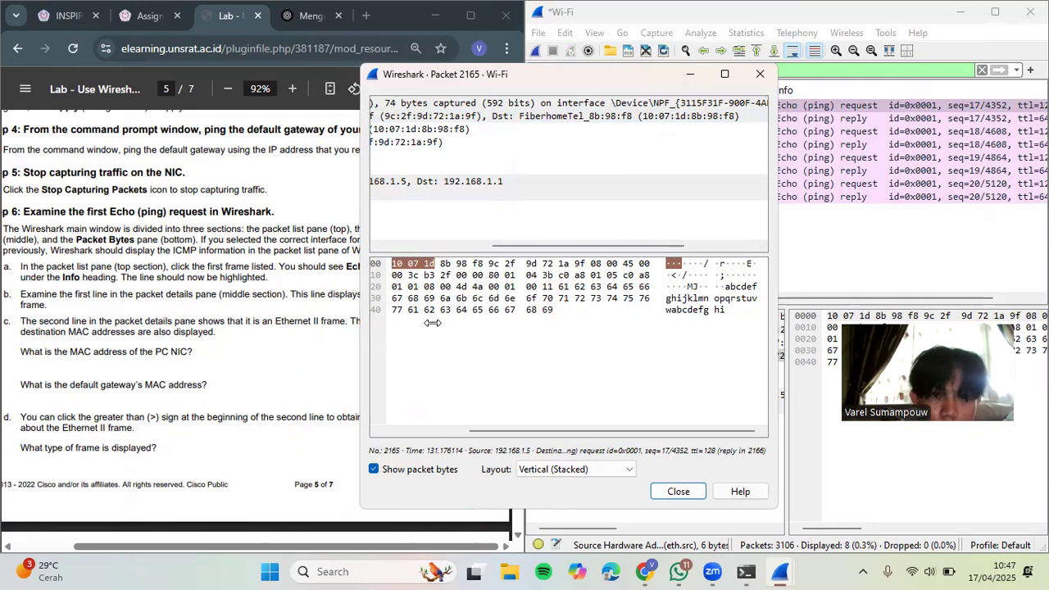
Step: Examine the full Ethernet II source and destination addresses in the packet window against the lab's PC NIC and default gateway MAC questions
{"action": "scroll", "coordinate": [496, 183], "scroll_direction": "left", "scroll_amount": 5}
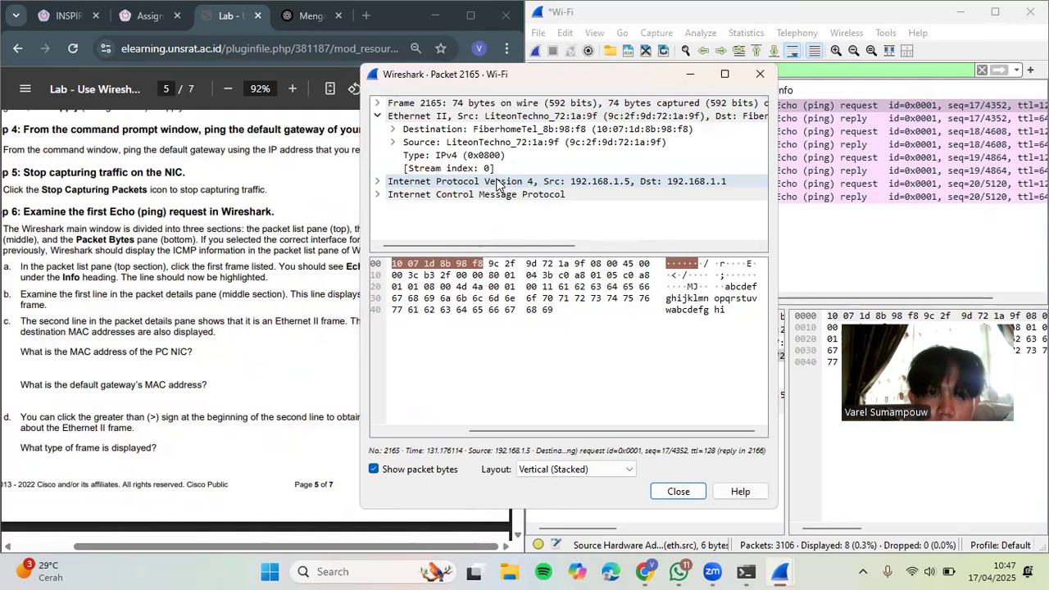
{"action": "scroll", "coordinate": [496, 183], "scroll_direction": "right", "scroll_amount": 10}
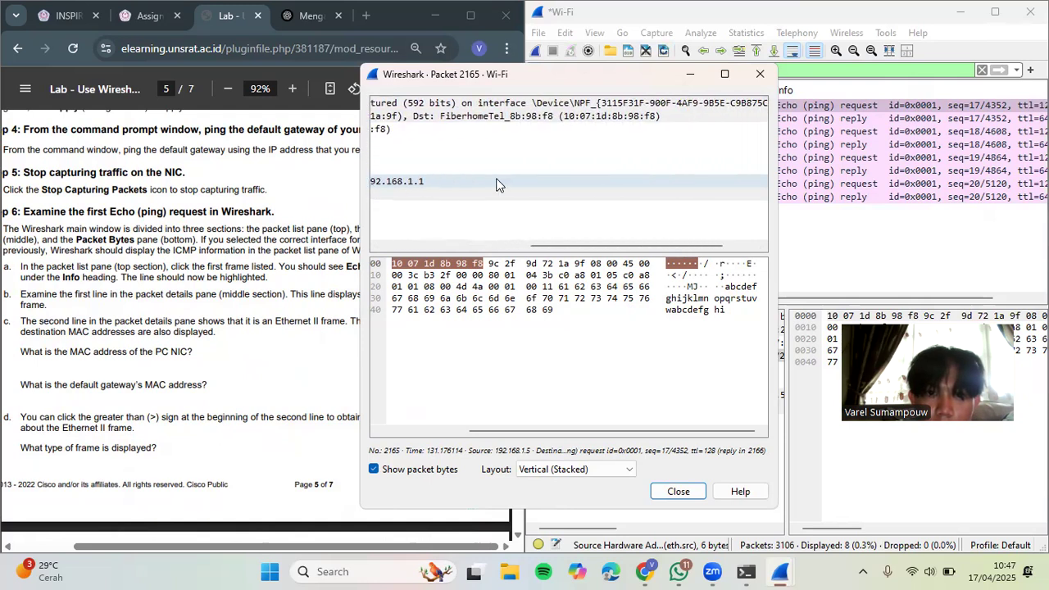
{"action": "scroll", "coordinate": [495, 184], "scroll_direction": "left", "scroll_amount": 10}
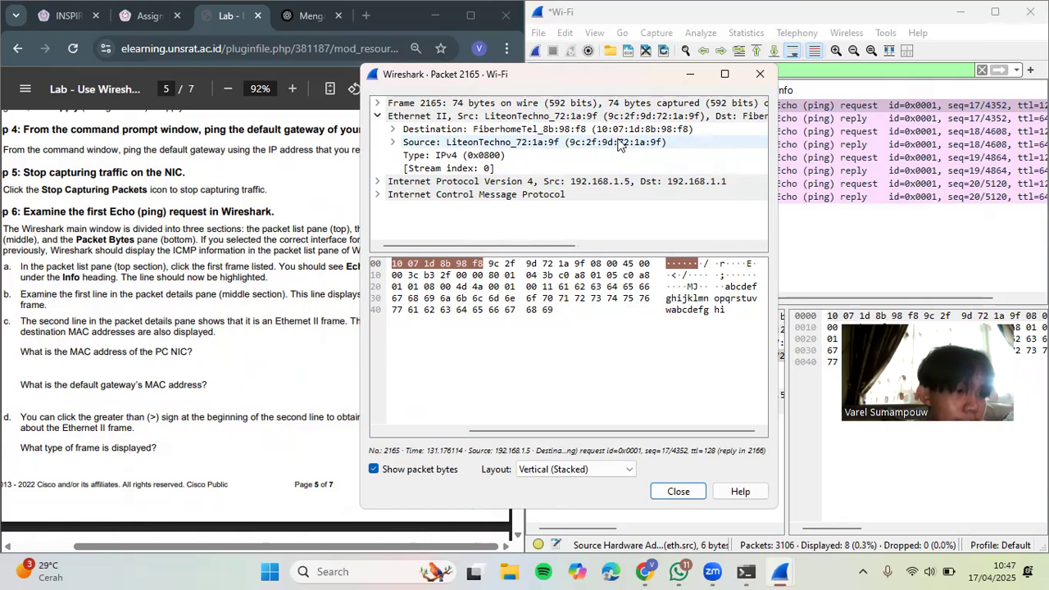
{"action": "scroll", "coordinate": [232, 346], "scroll_direction": "down", "scroll_amount": 1}
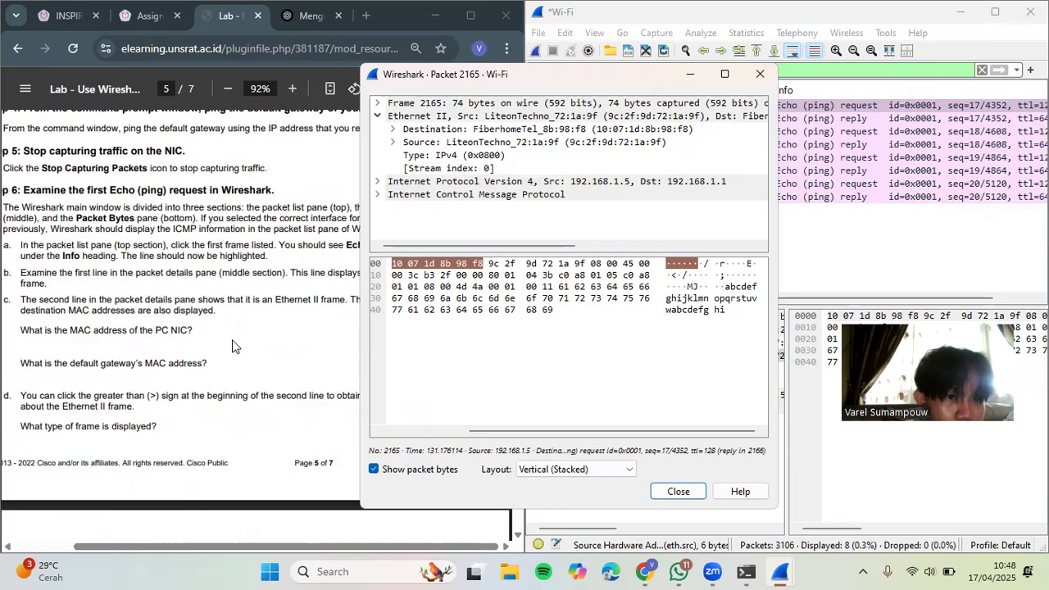
{"action": "scroll", "coordinate": [232, 346], "scroll_direction": "down", "scroll_amount": 1}
{"action": "scroll", "coordinate": [231, 346], "scroll_direction": "down", "scroll_amount": 1}
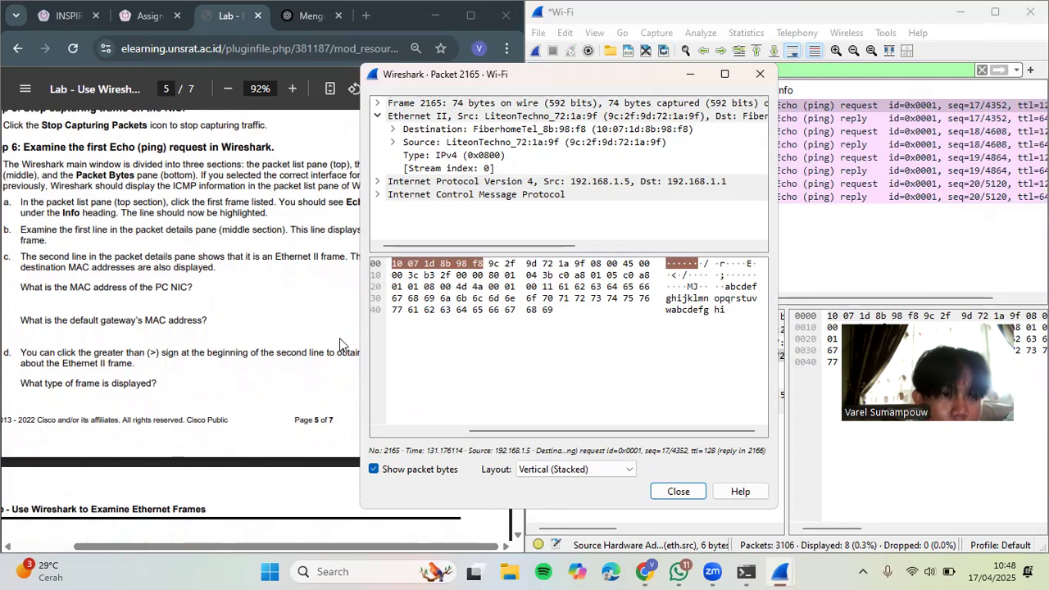
Step: Read the lab's Step 6 questions on frame type and IP addresses, and review the matching Ethernet II and IPv4 lines
{"action": "left_click", "coordinate": [688, 16]}
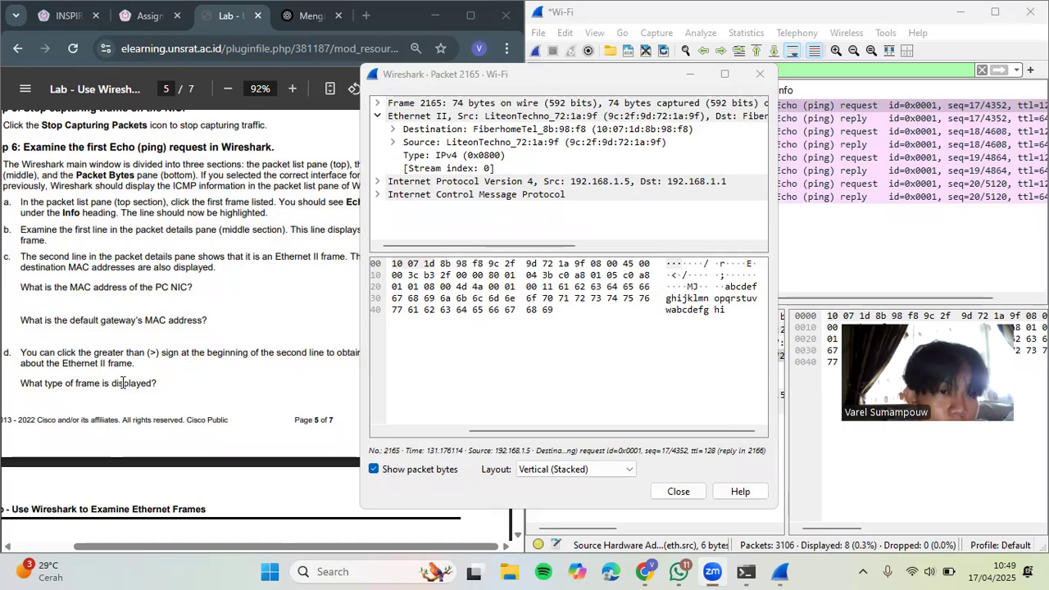
{"action": "scroll", "coordinate": [122, 381], "scroll_direction": "down", "scroll_amount": 1}
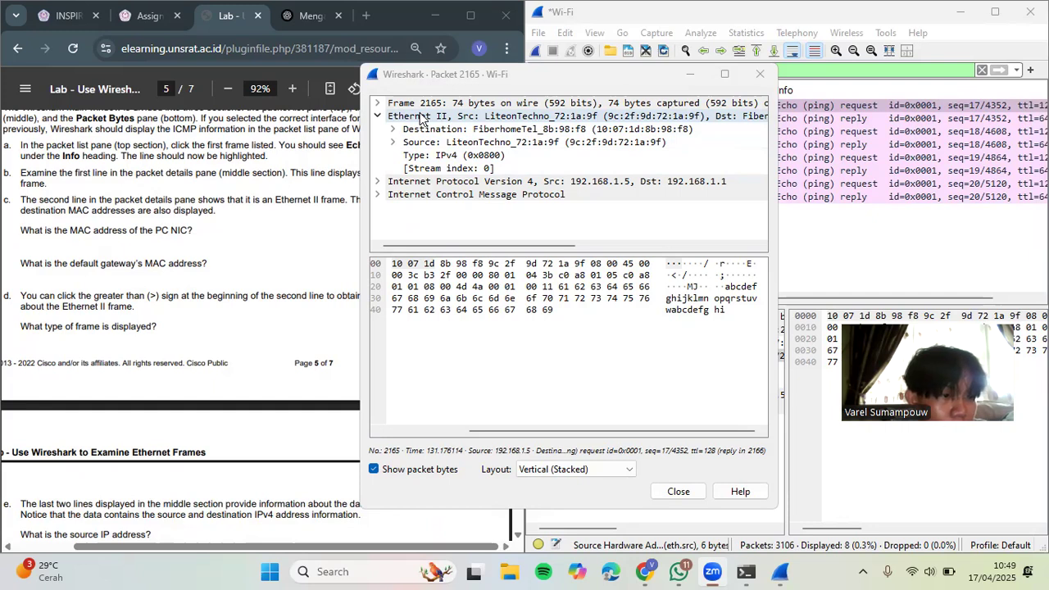
{"action": "scroll", "coordinate": [250, 346], "scroll_direction": "down", "scroll_amount": 1}
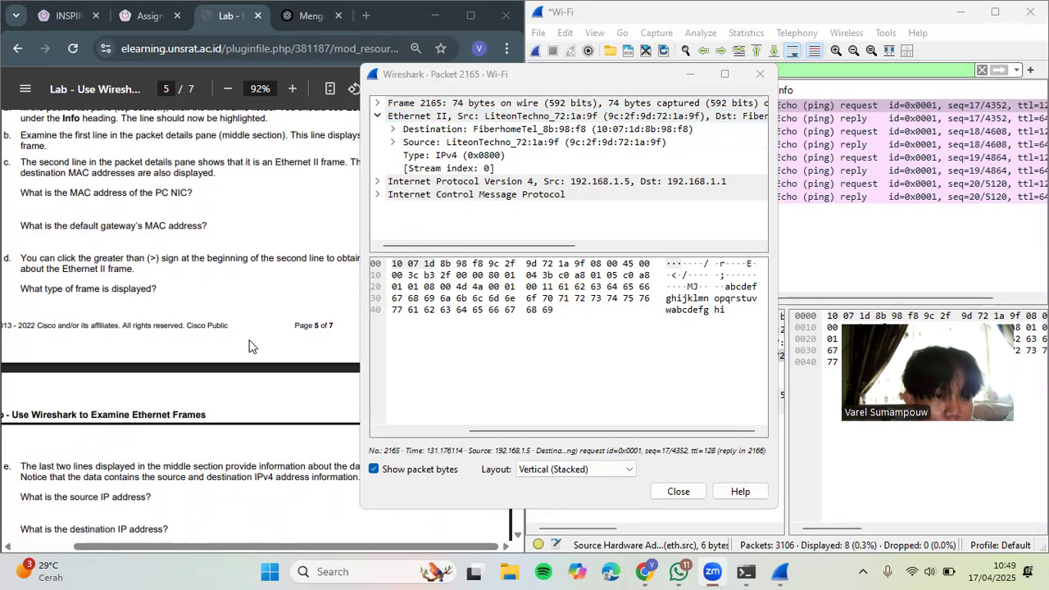
{"action": "scroll", "coordinate": [250, 346], "scroll_direction": "left", "scroll_amount": 2}
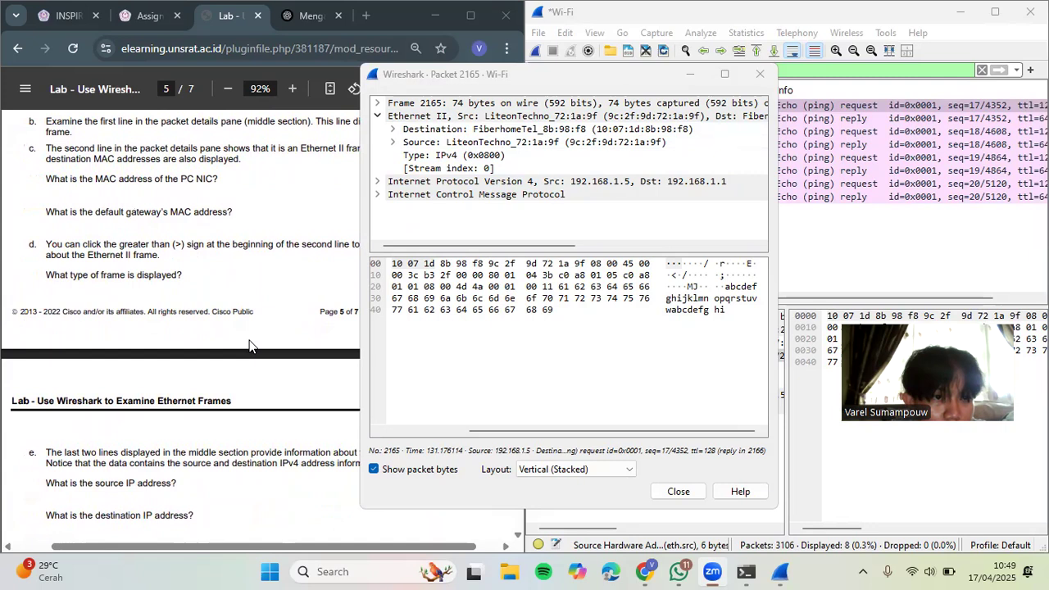
{"action": "scroll", "coordinate": [250, 346], "scroll_direction": "down", "scroll_amount": 3}
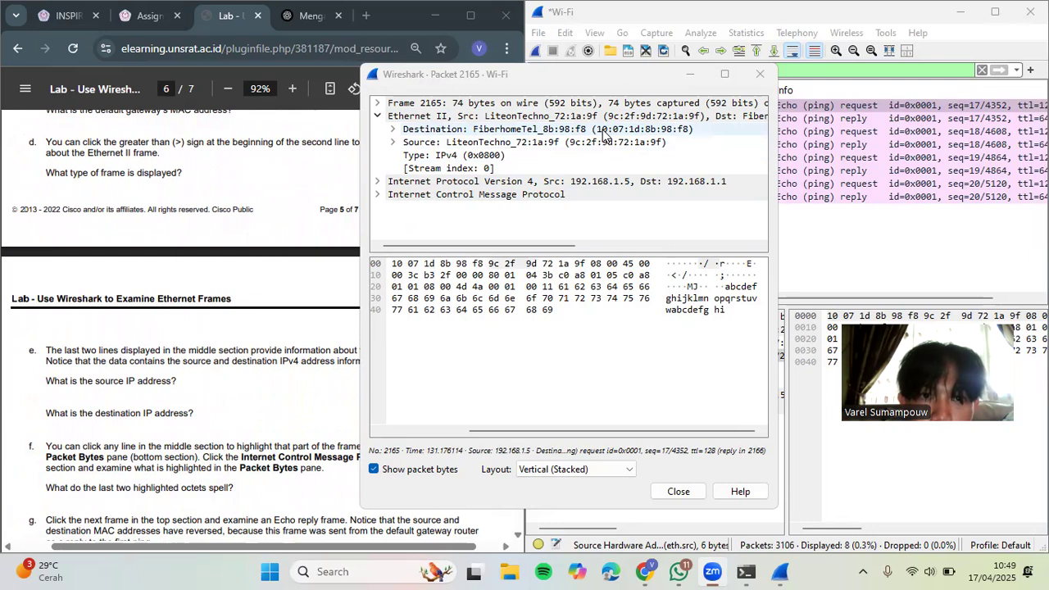
{"action": "scroll", "coordinate": [603, 135], "scroll_direction": "right", "scroll_amount": 5}
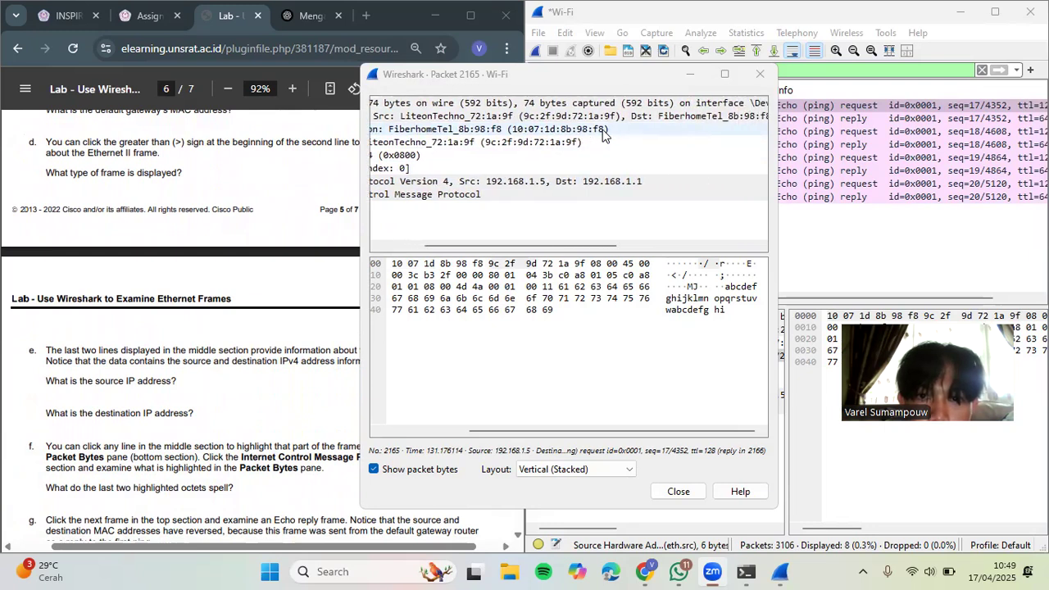
{"action": "scroll", "coordinate": [604, 135], "scroll_direction": "left", "scroll_amount": 5}
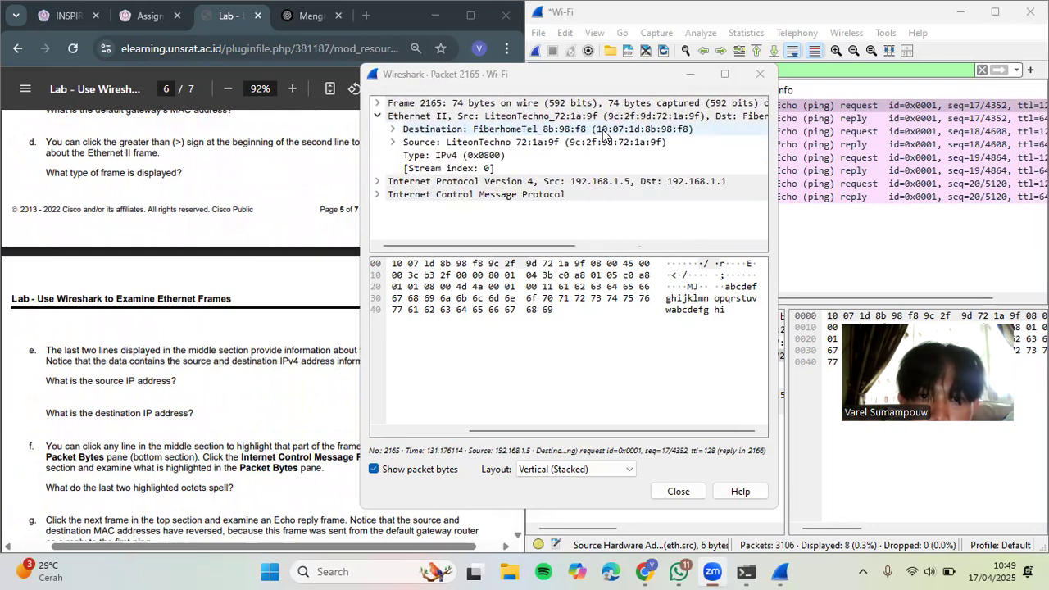
Step: Expand the Internet Control Message Protocol section of the packet, inspect its type, checksum, identifier and sequence fields, and collapse it again
{"action": "left_click", "coordinate": [378, 181]}
{"action": "left_click", "coordinate": [378, 181]}
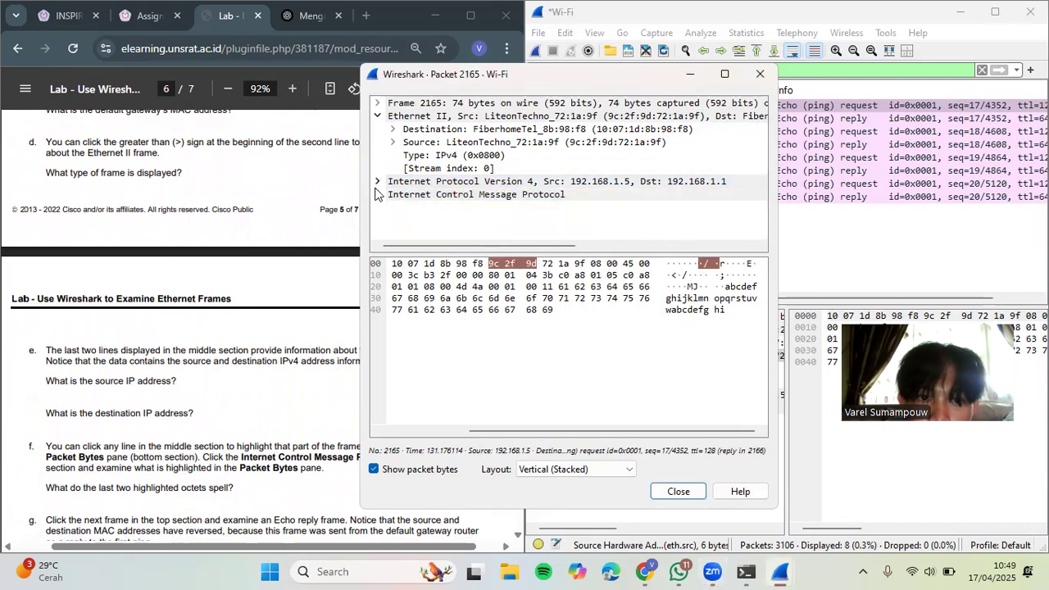
{"action": "left_click", "coordinate": [377, 195]}
{"action": "scroll", "coordinate": [417, 197], "scroll_direction": "down", "scroll_amount": 3}
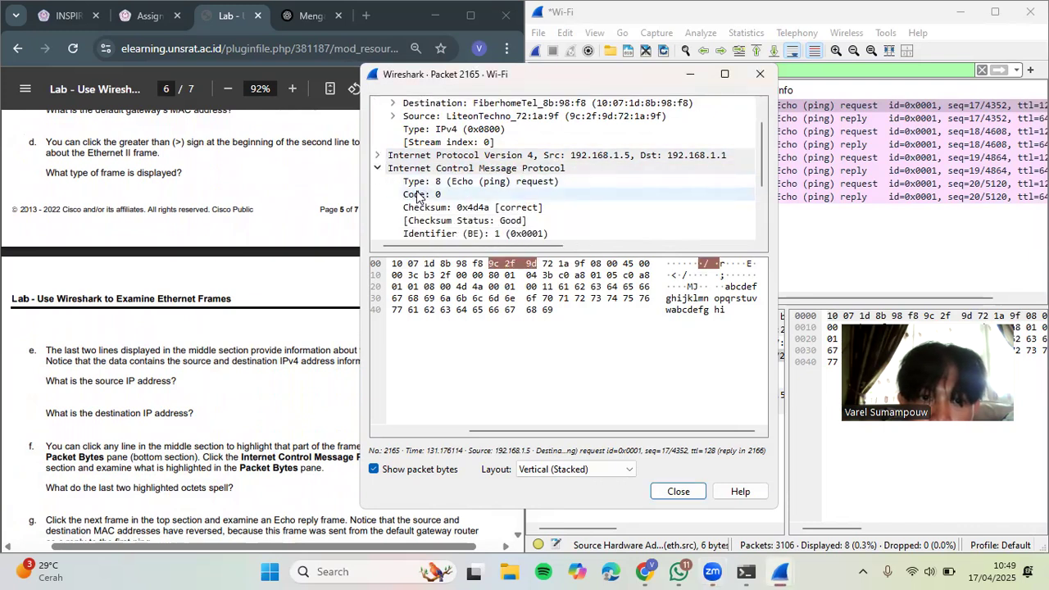
{"action": "scroll", "coordinate": [417, 197], "scroll_direction": "down", "scroll_amount": 1}
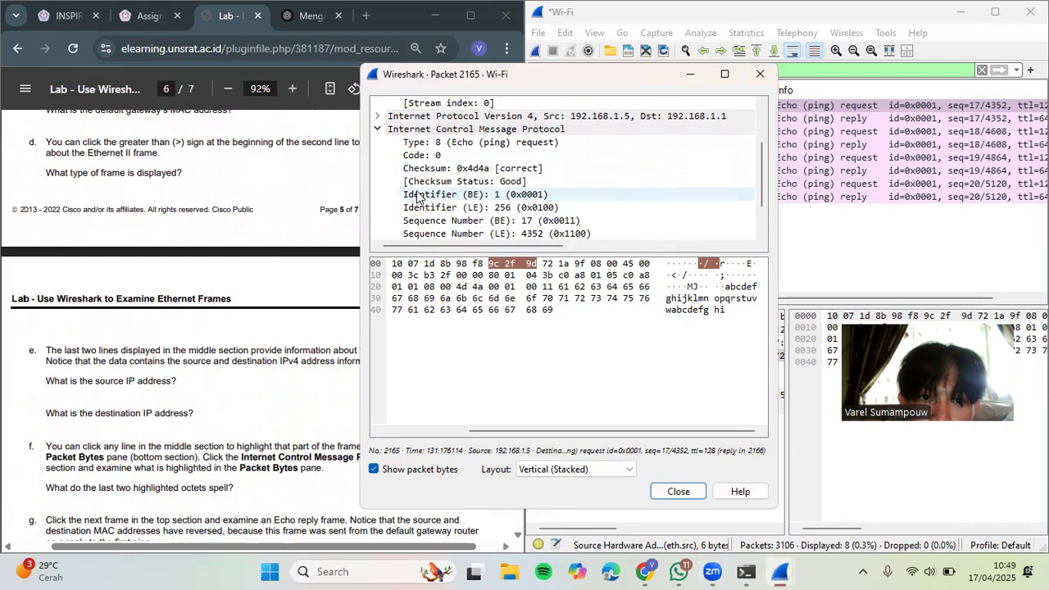
{"action": "scroll", "coordinate": [417, 197], "scroll_direction": "up", "scroll_amount": 2}
{"action": "scroll", "coordinate": [417, 196], "scroll_direction": "down", "scroll_amount": 3}
{"action": "scroll", "coordinate": [417, 196], "scroll_direction": "up", "scroll_amount": 3}
{"action": "scroll", "coordinate": [417, 197], "scroll_direction": "right", "scroll_amount": 2}
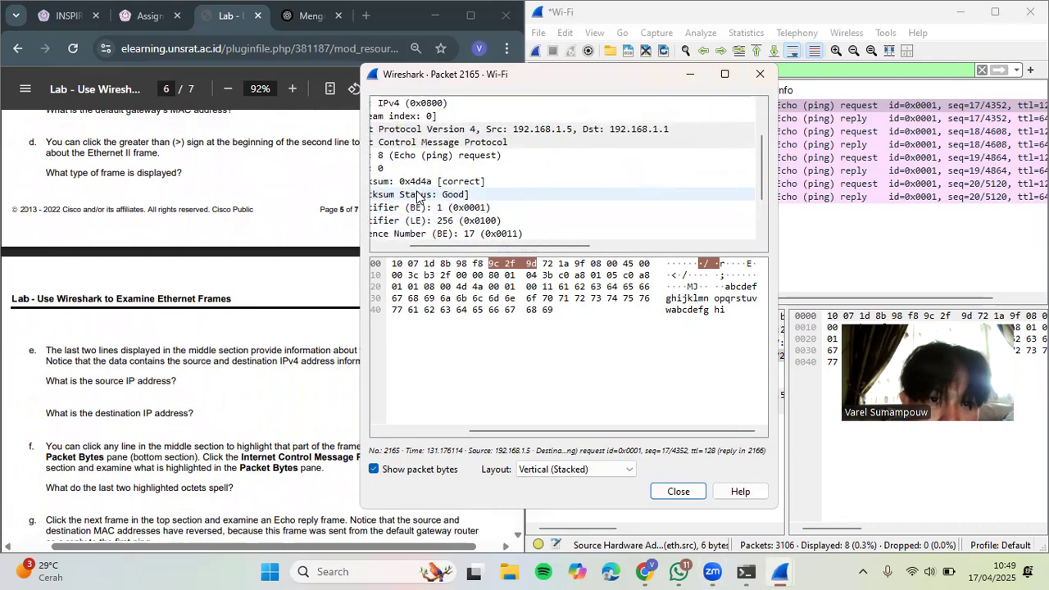
{"action": "scroll", "coordinate": [417, 196], "scroll_direction": "left", "scroll_amount": 2}
{"action": "scroll", "coordinate": [417, 196], "scroll_direction": "up", "scroll_amount": 1}
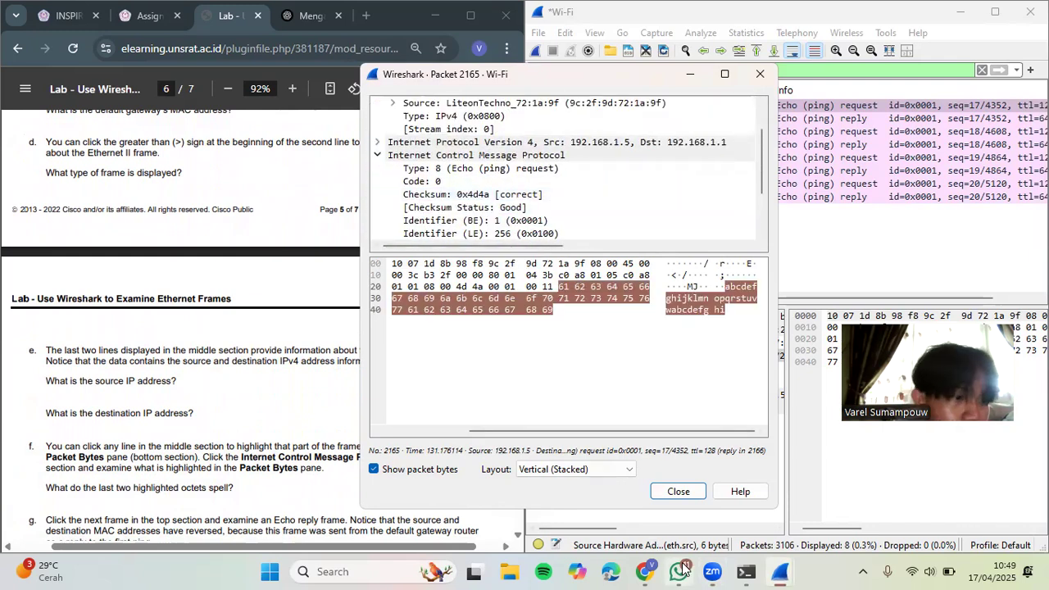
{"action": "mouse_move", "coordinate": [683, 566]}
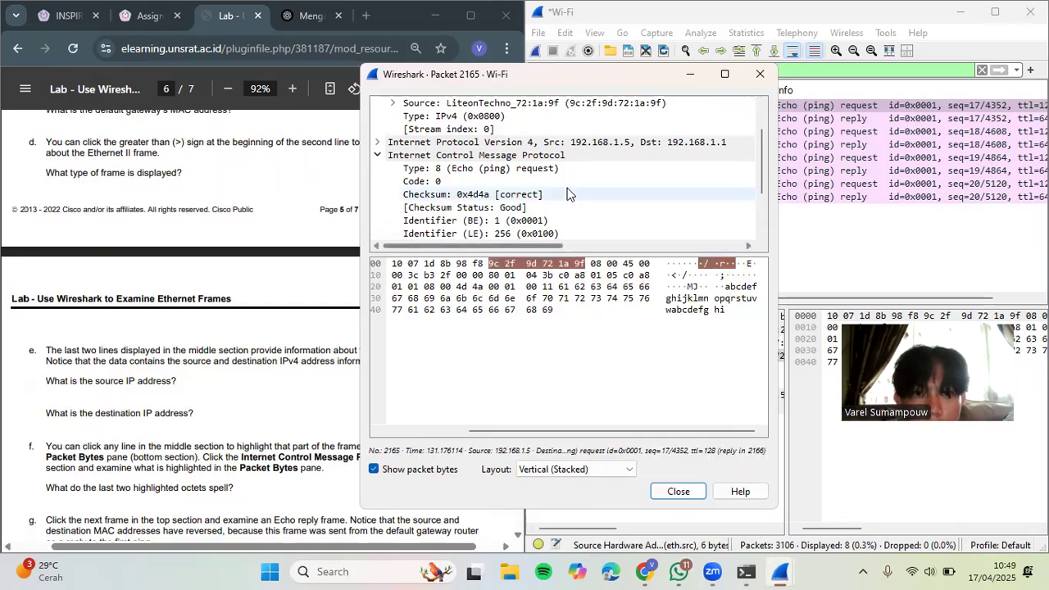
{"action": "scroll", "coordinate": [568, 192], "scroll_direction": "up", "scroll_amount": 1}
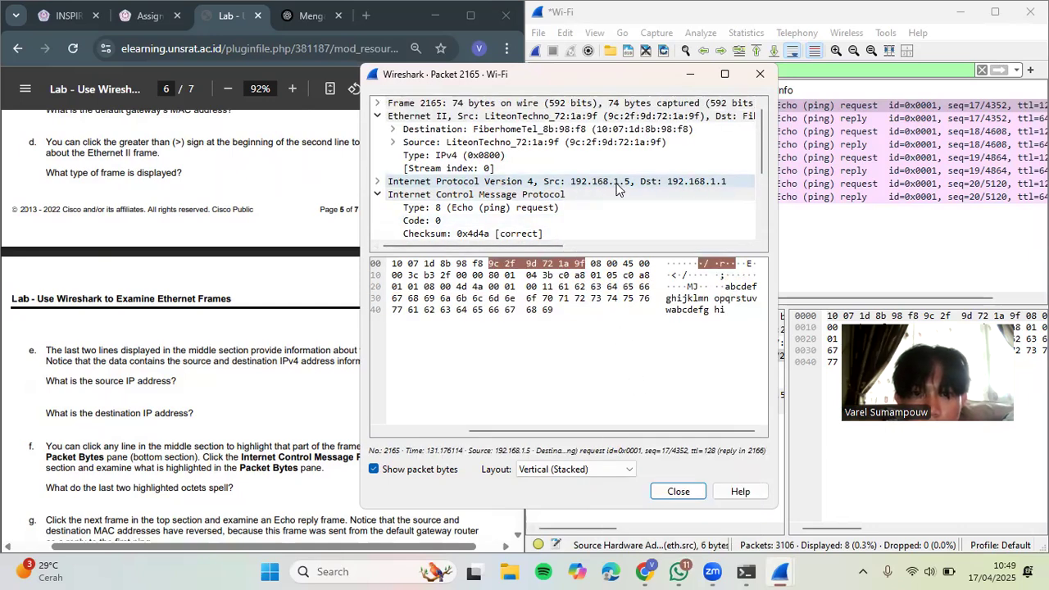
{"action": "left_click", "coordinate": [378, 194]}
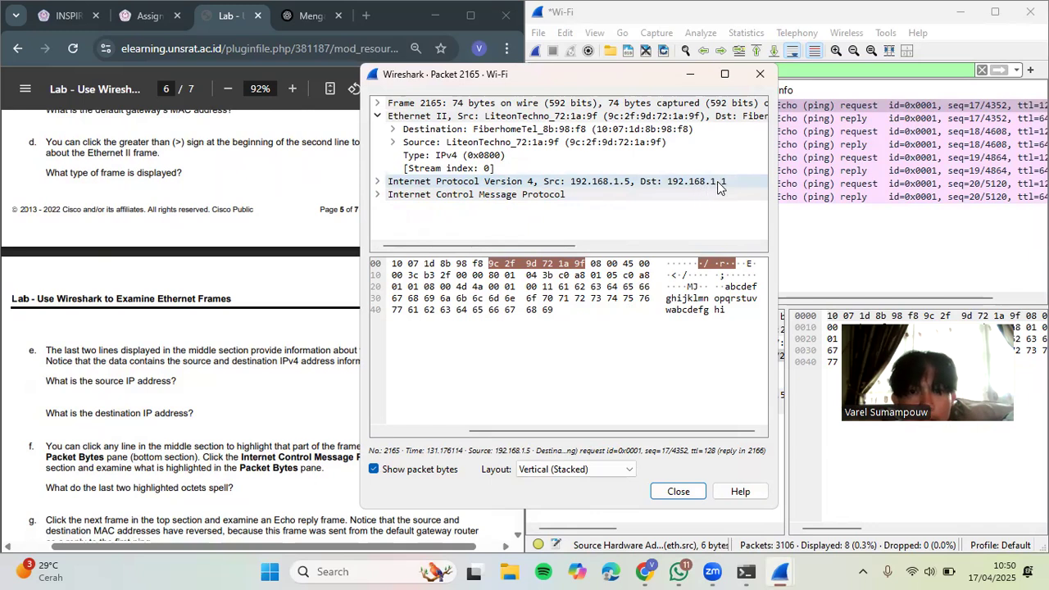
Step: Read Step 6 items e to g in the lab, and highlight the ICMP data bytes in the packet window for the last-octets question
{"action": "left_click", "coordinate": [418, 264]}
{"action": "scroll", "coordinate": [168, 363], "scroll_direction": "down", "scroll_amount": 3}
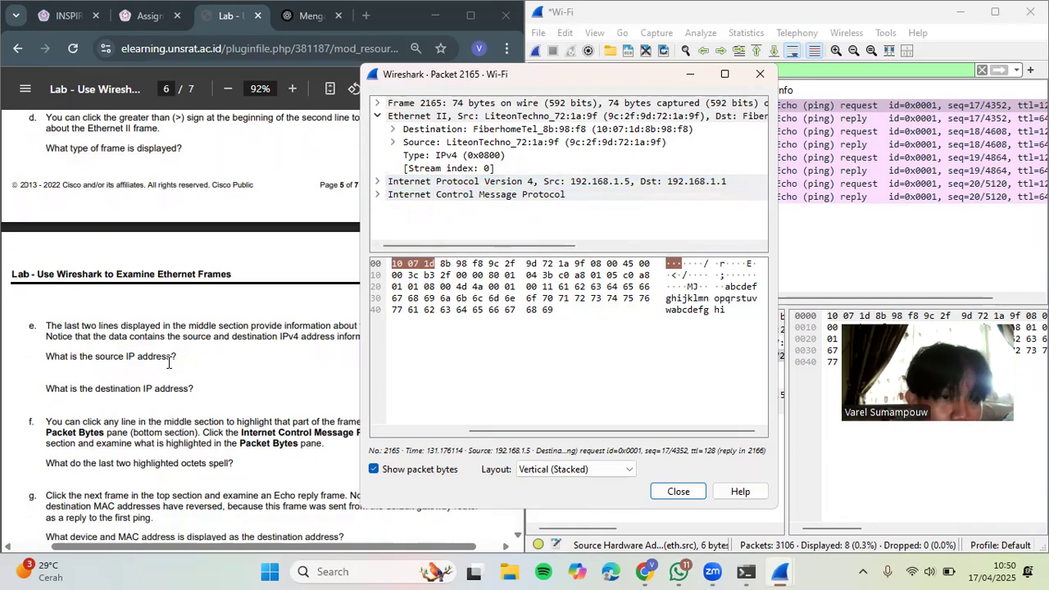
{"action": "scroll", "coordinate": [168, 363], "scroll_direction": "right", "scroll_amount": 2}
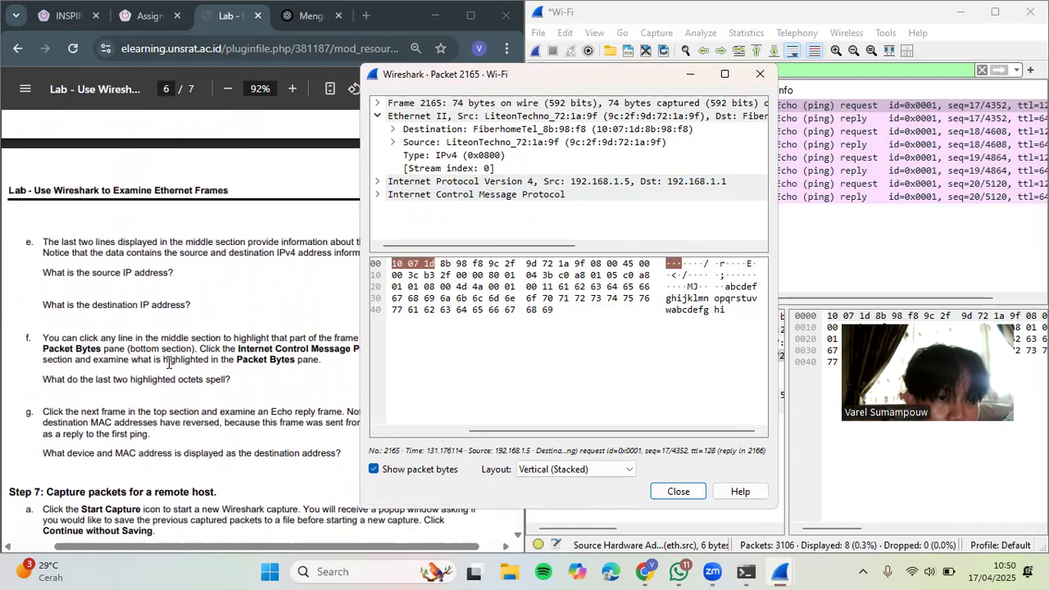
{"action": "scroll", "coordinate": [168, 363], "scroll_direction": "right", "scroll_amount": 1}
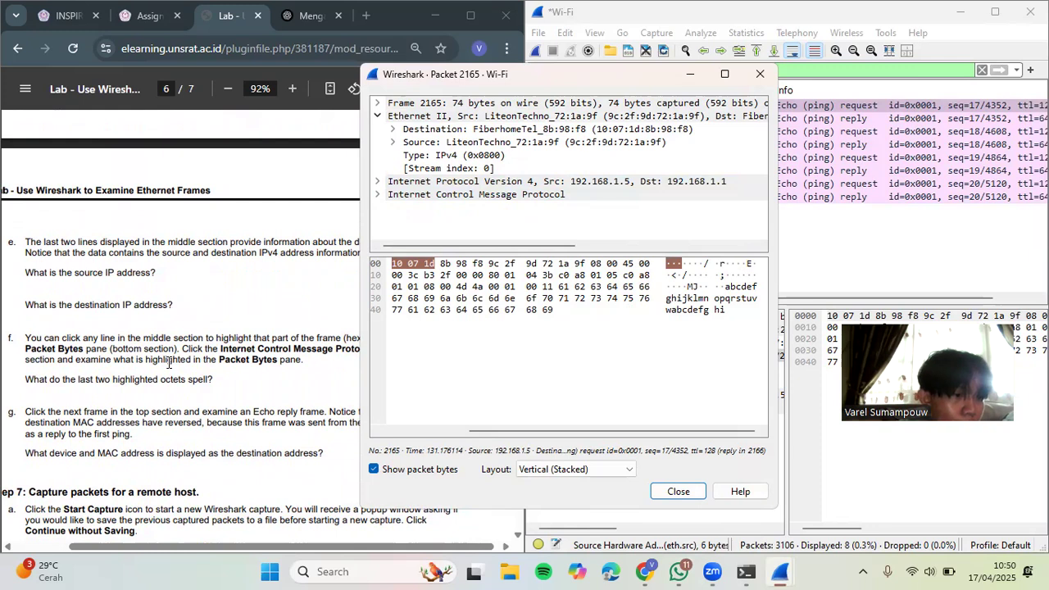
{"action": "scroll", "coordinate": [168, 363], "scroll_direction": "right", "scroll_amount": 1}
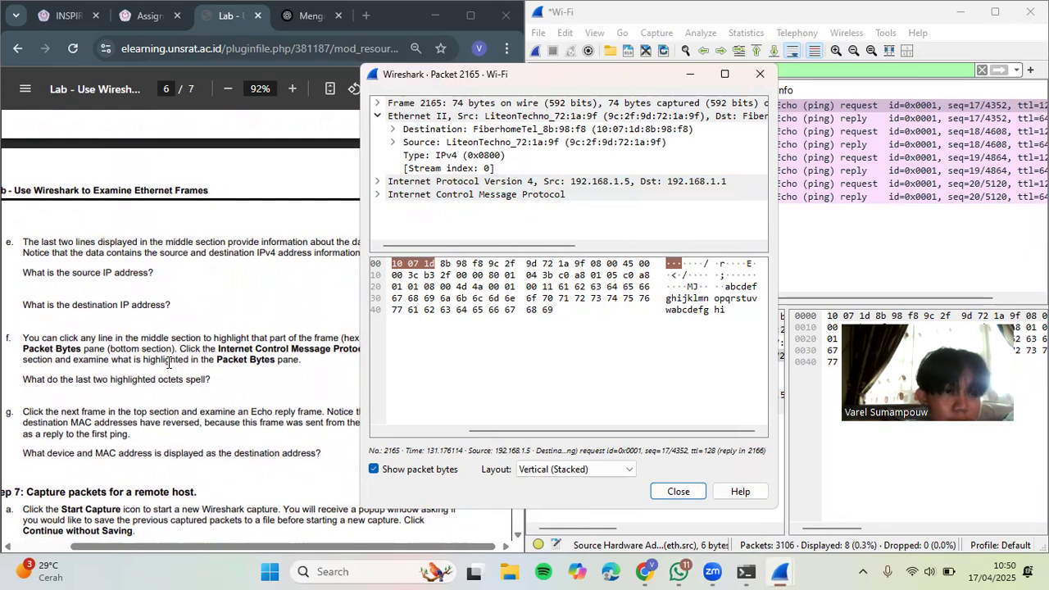
{"action": "scroll", "coordinate": [170, 361], "scroll_direction": "down", "scroll_amount": 1}
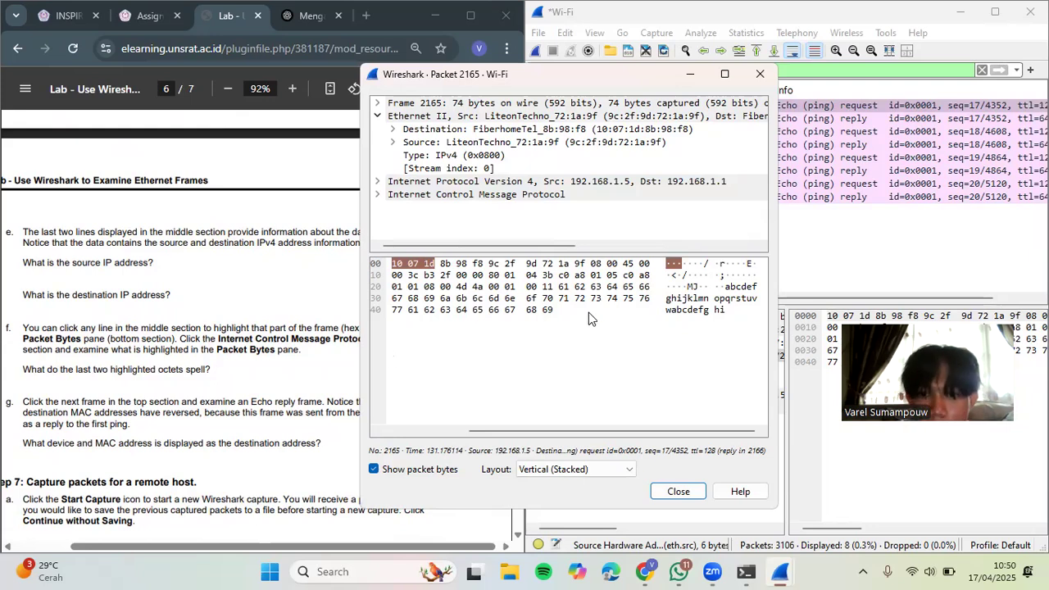
{"action": "left_click", "coordinate": [674, 312]}
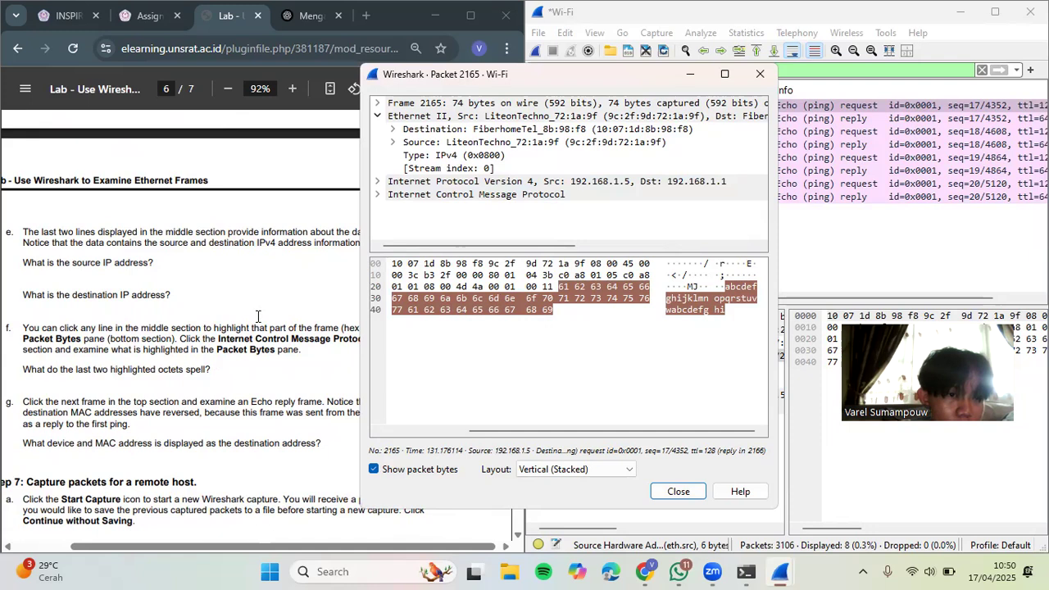
Step: Read the Step 6 question about the Echo reply's destination address and the Step 7 instructions for capturing remote host packets
{"action": "scroll", "coordinate": [257, 316], "scroll_direction": "down", "scroll_amount": 1}
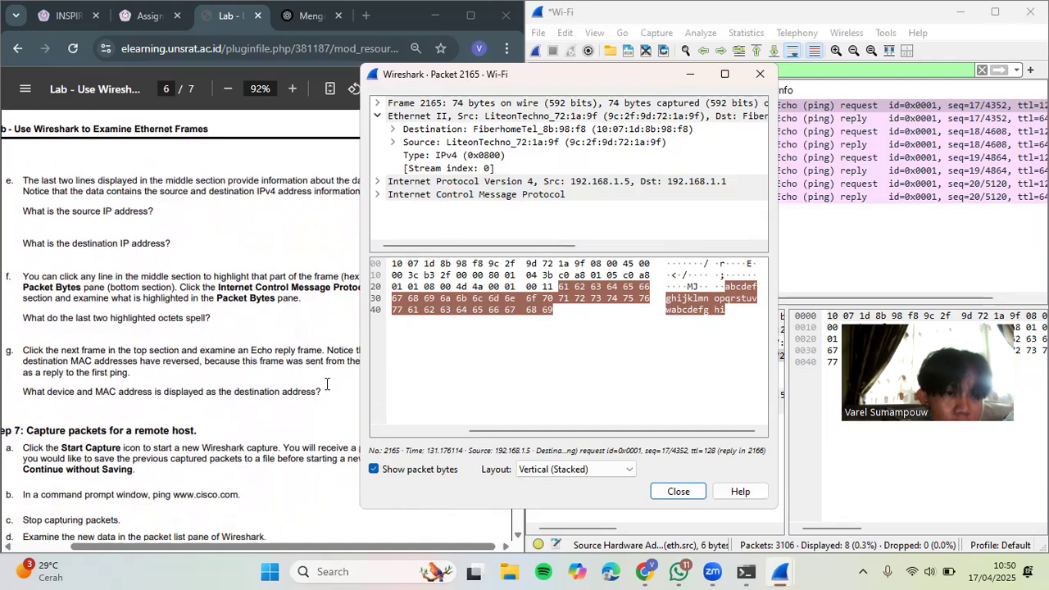
{"action": "left_click_drag", "start_coordinate": [324, 390], "coordinate": [8, 395]}
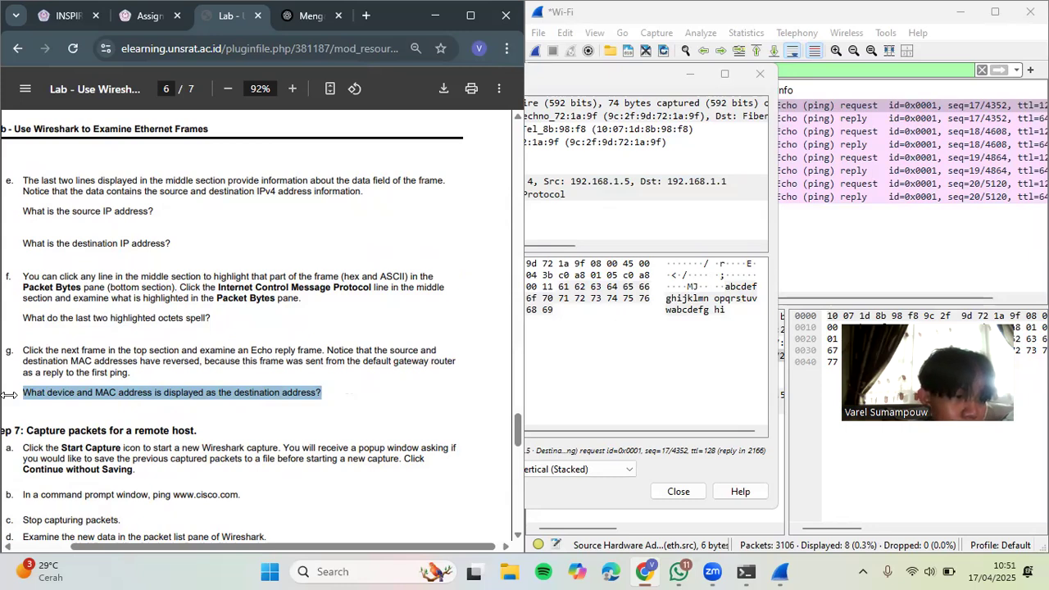
{"action": "left_click", "coordinate": [195, 387]}
{"action": "scroll", "coordinate": [195, 387], "scroll_direction": "left", "scroll_amount": 2}
{"action": "scroll", "coordinate": [195, 387], "scroll_direction": "down", "scroll_amount": 2}
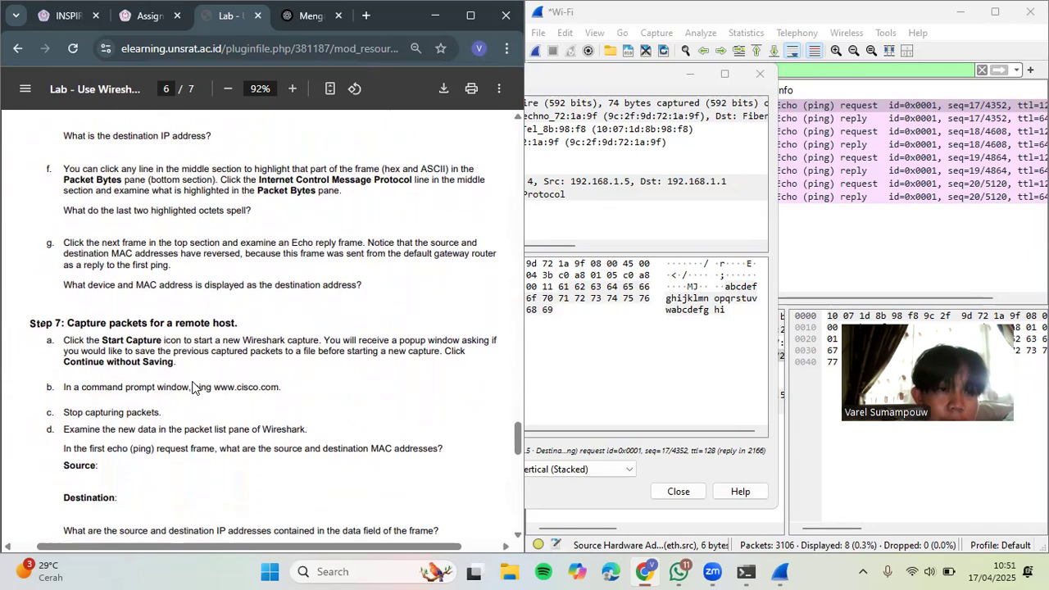
{"action": "scroll", "coordinate": [193, 388], "scroll_direction": "down", "scroll_amount": 1}
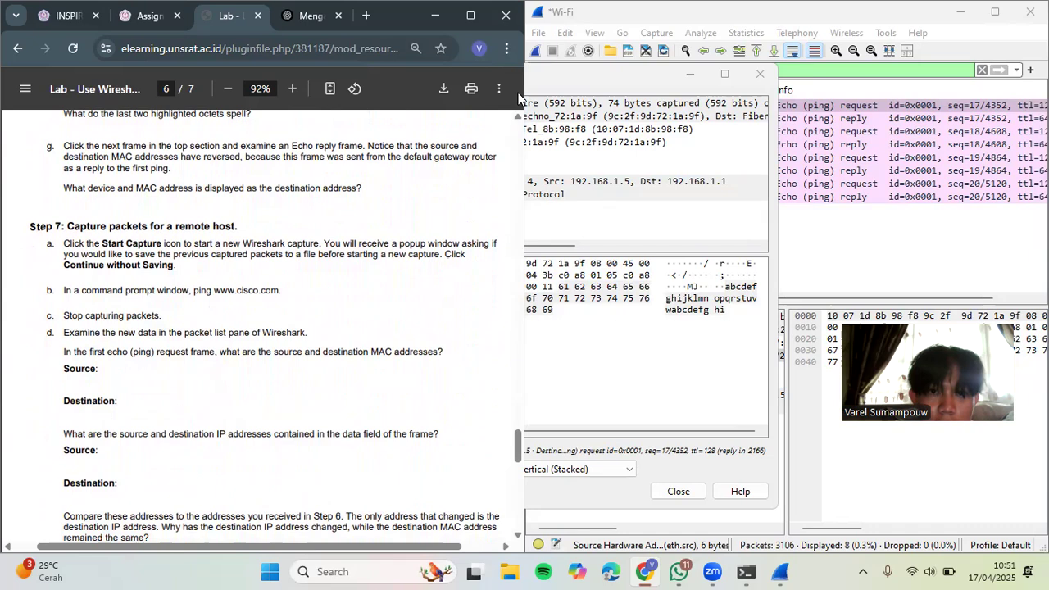
Step: Start a new Wi-Fi capture without saving the previous packets, and clear the icmp display filter
{"action": "left_click", "coordinate": [535, 50]}
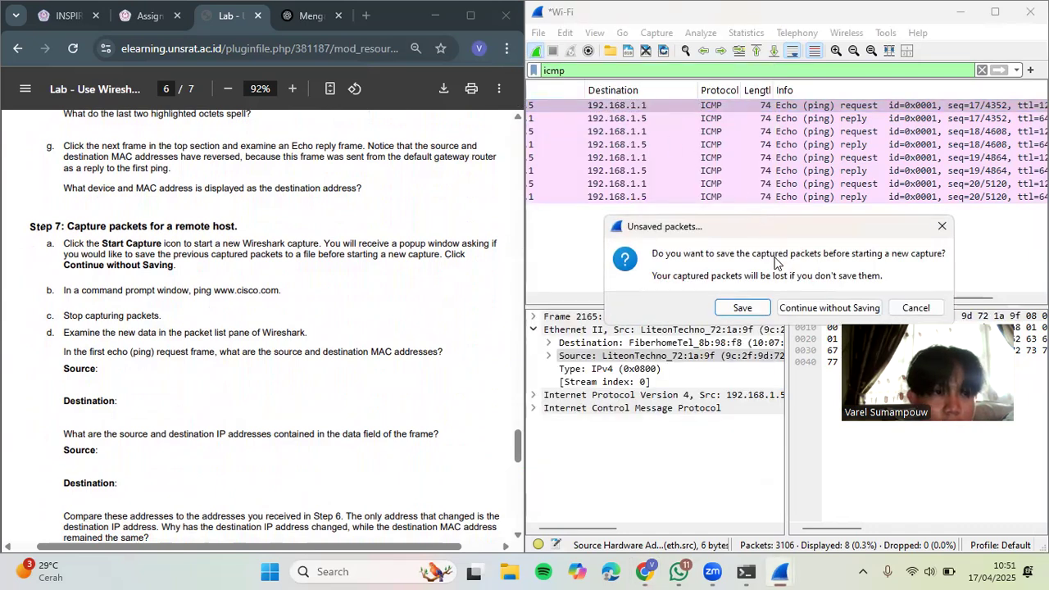
{"action": "left_click", "coordinate": [810, 308]}
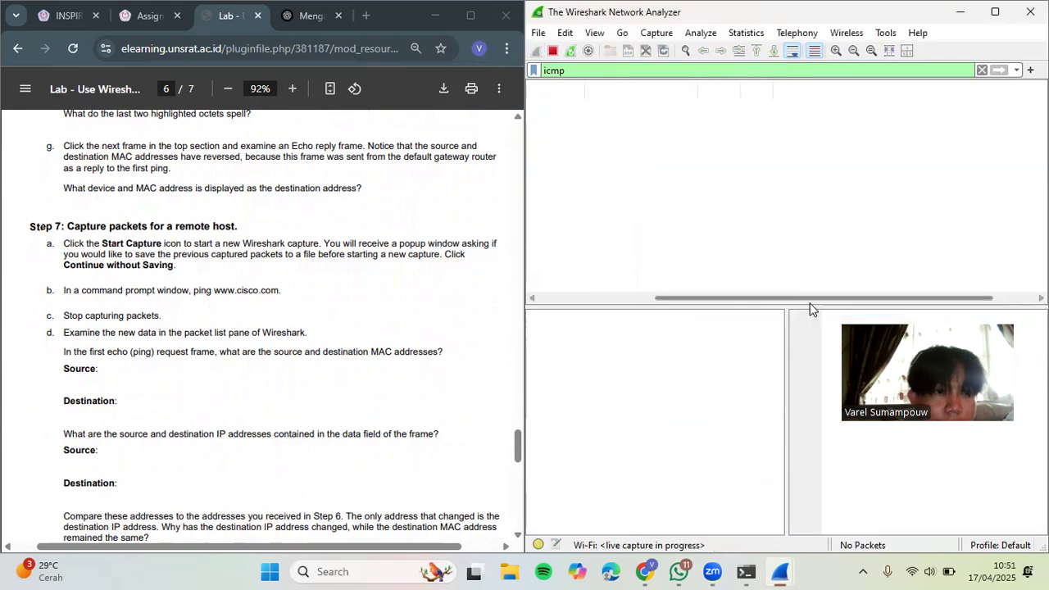
{"action": "left_click", "coordinate": [982, 70]}
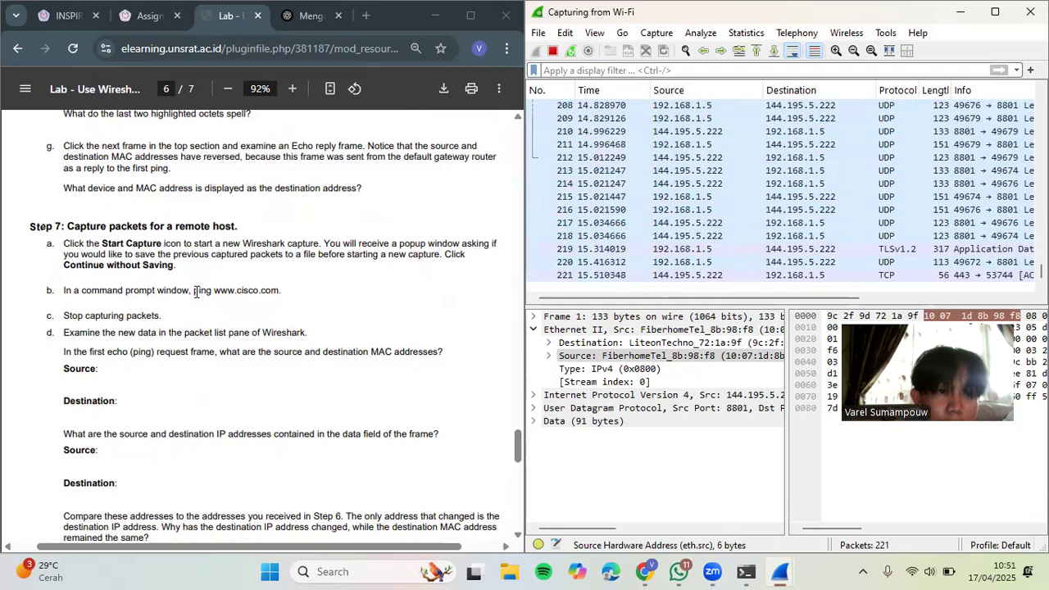
{"action": "left_click_drag", "start_coordinate": [195, 291], "coordinate": [283, 292]}
{"action": "key", "text": "ctrl+c"}
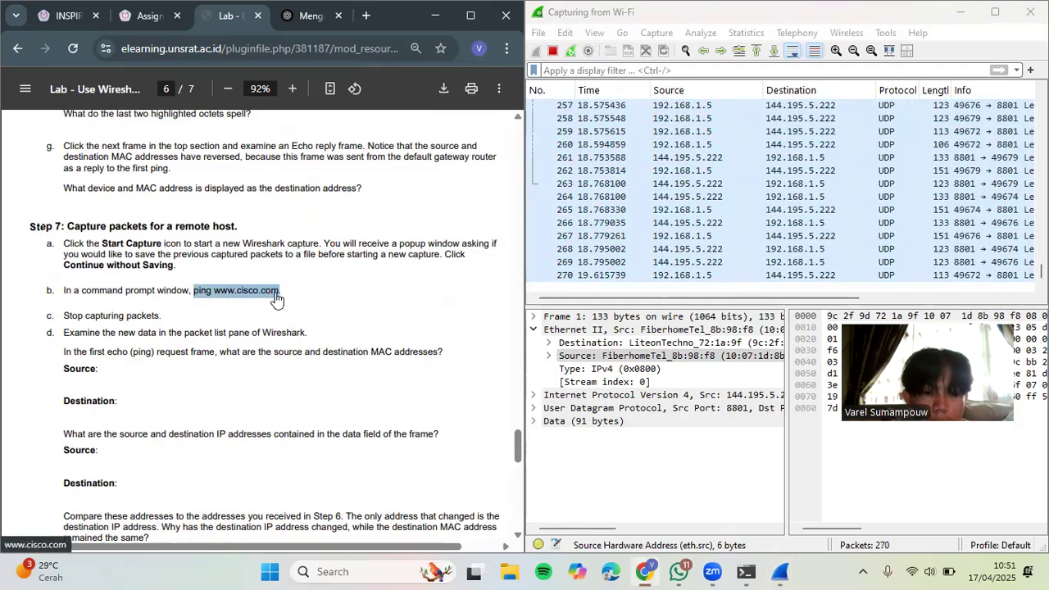
{"action": "left_click", "coordinate": [745, 572]}
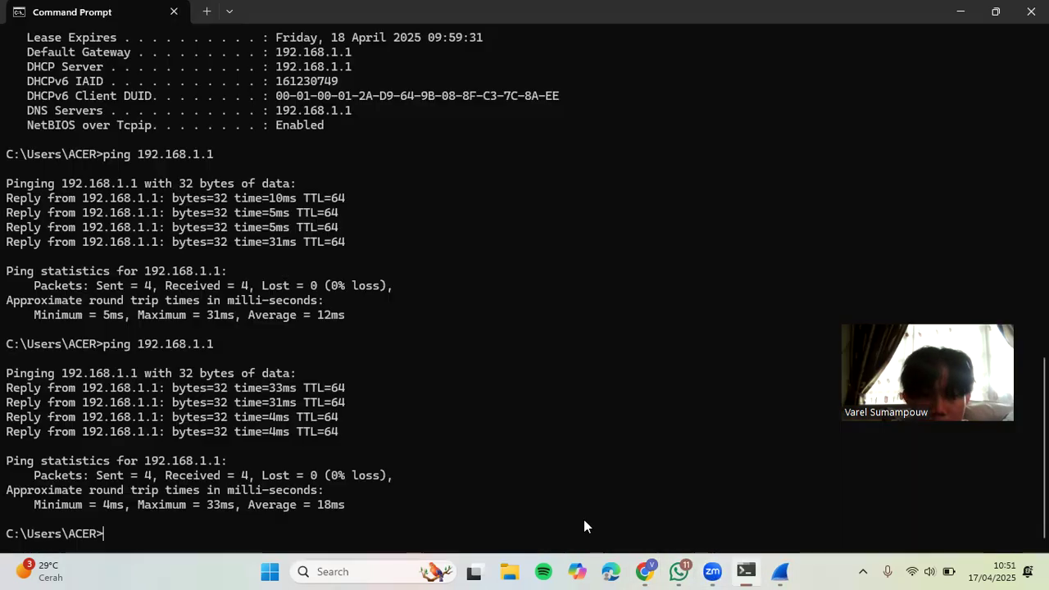
{"action": "key", "text": "ctrl+v"}
{"action": "key", "text": "BackSpace"}
{"action": "key", "text": "Return"}
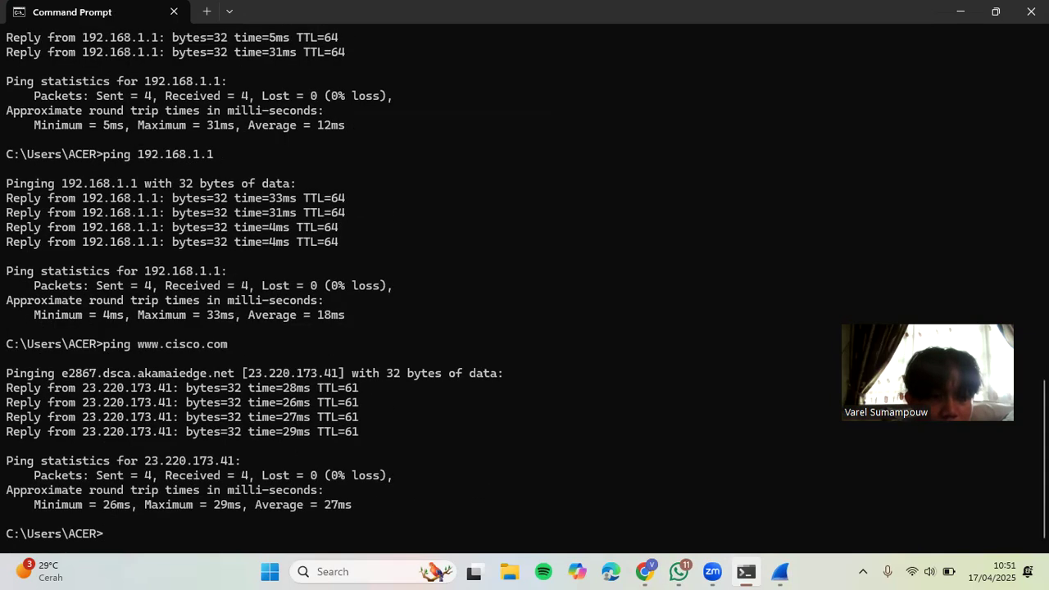
{"action": "left_click", "coordinate": [958, 11]}
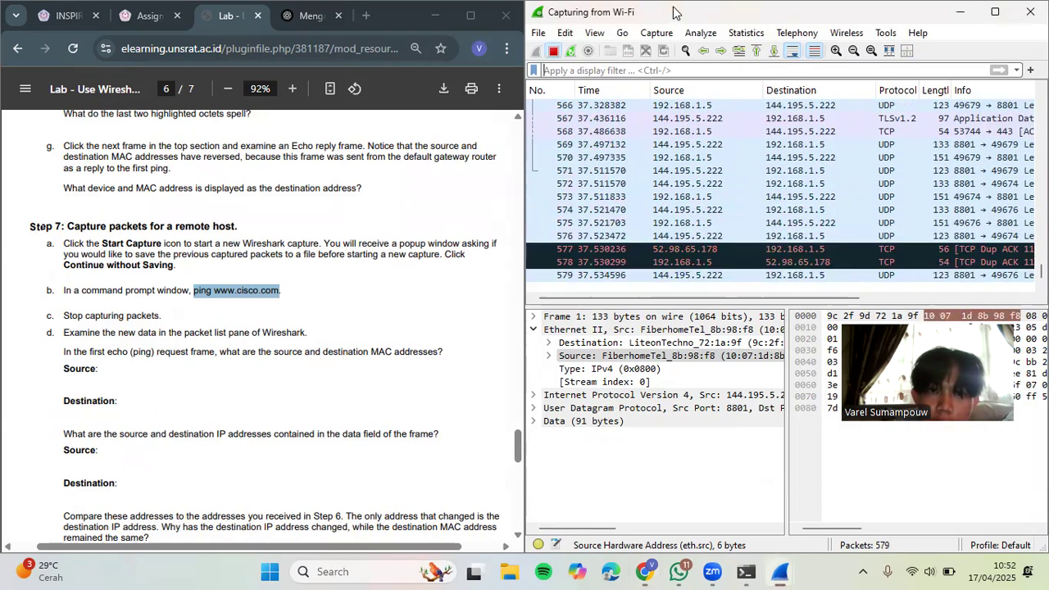
{"action": "key", "text": "ctrl+e"}
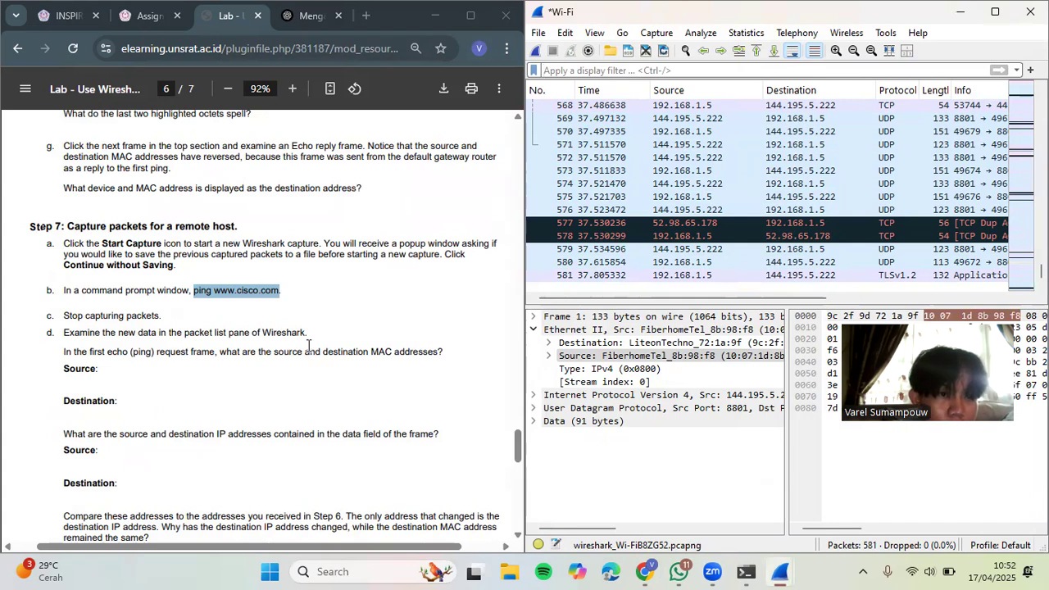
Step: Read the Step 7 question about the first echo request's MAC addresses, and select the first packet at the start of the capture
{"action": "scroll", "coordinate": [308, 345], "scroll_direction": "down", "scroll_amount": 1}
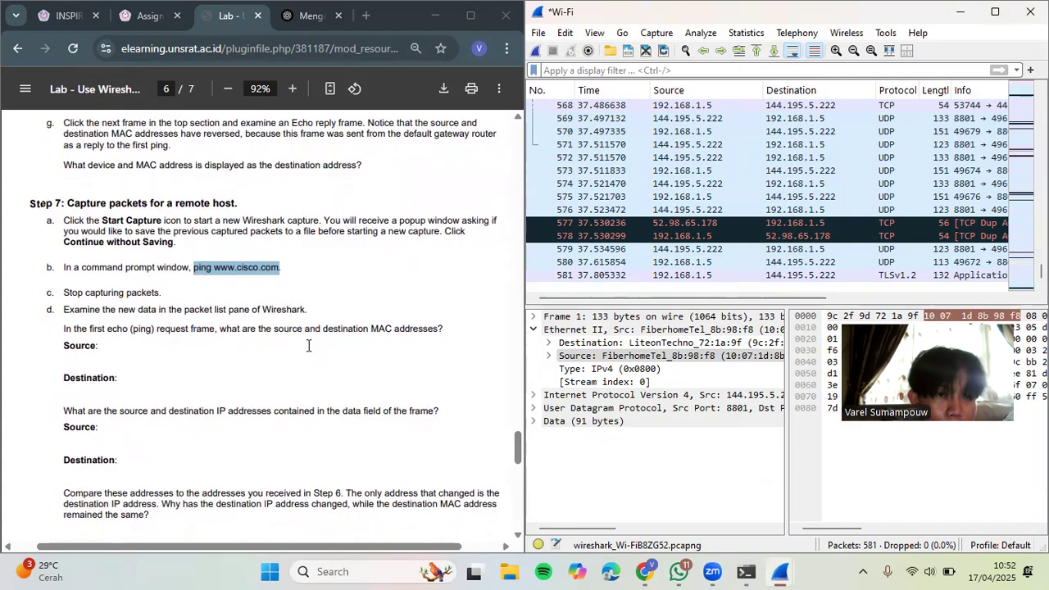
{"action": "scroll", "coordinate": [308, 345], "scroll_direction": "down", "scroll_amount": 1}
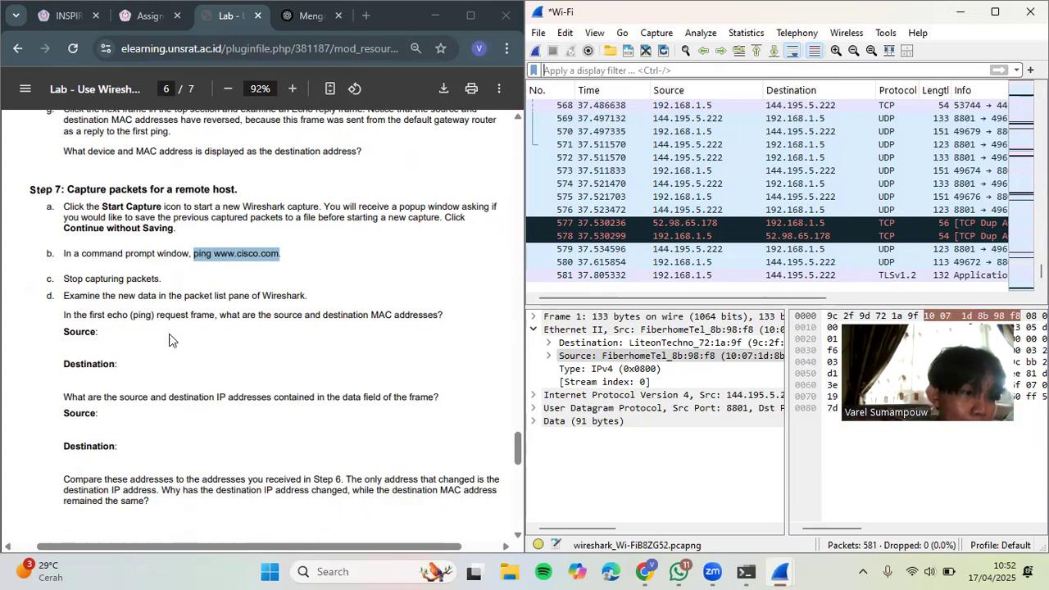
{"action": "left_click_drag", "start_coordinate": [65, 319], "coordinate": [460, 328]}
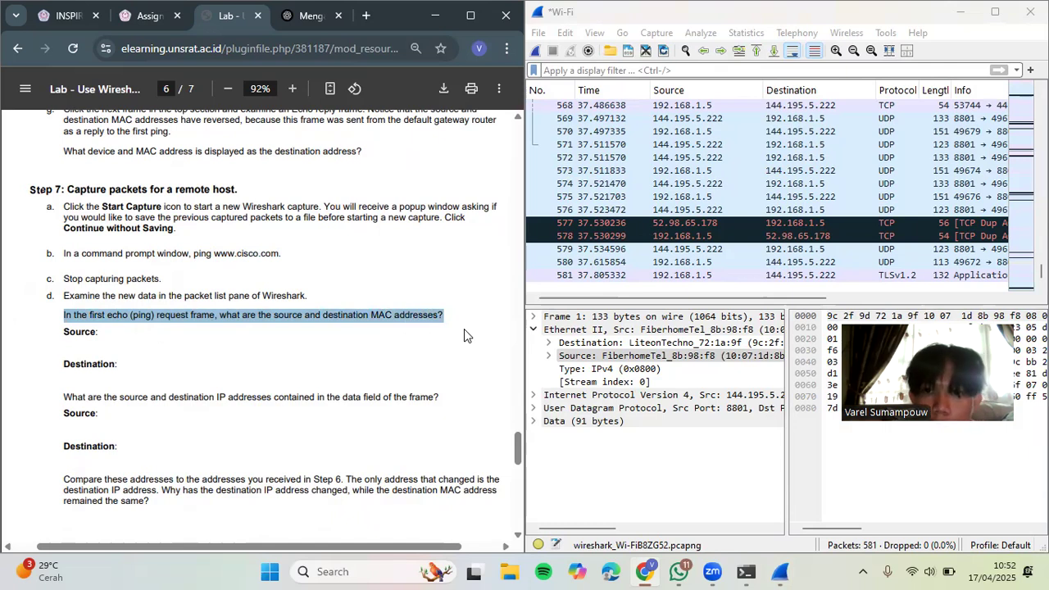
{"action": "scroll", "coordinate": [676, 214], "scroll_direction": "up", "scroll_amount": 13}
{"action": "scroll", "coordinate": [676, 215], "scroll_direction": "up", "scroll_amount": 20}
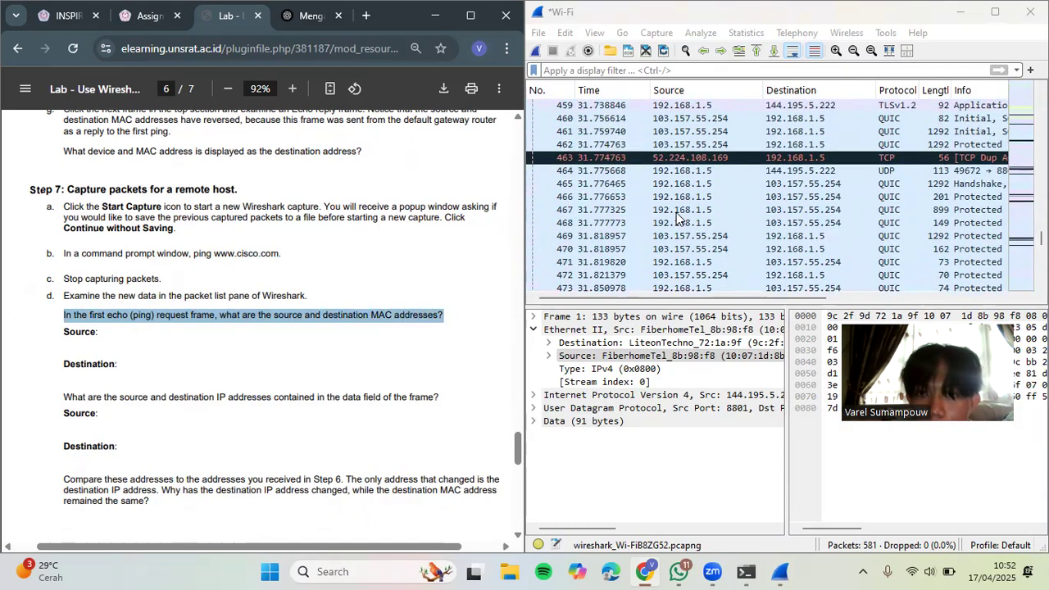
{"action": "scroll", "coordinate": [676, 216], "scroll_direction": "up", "scroll_amount": 20}
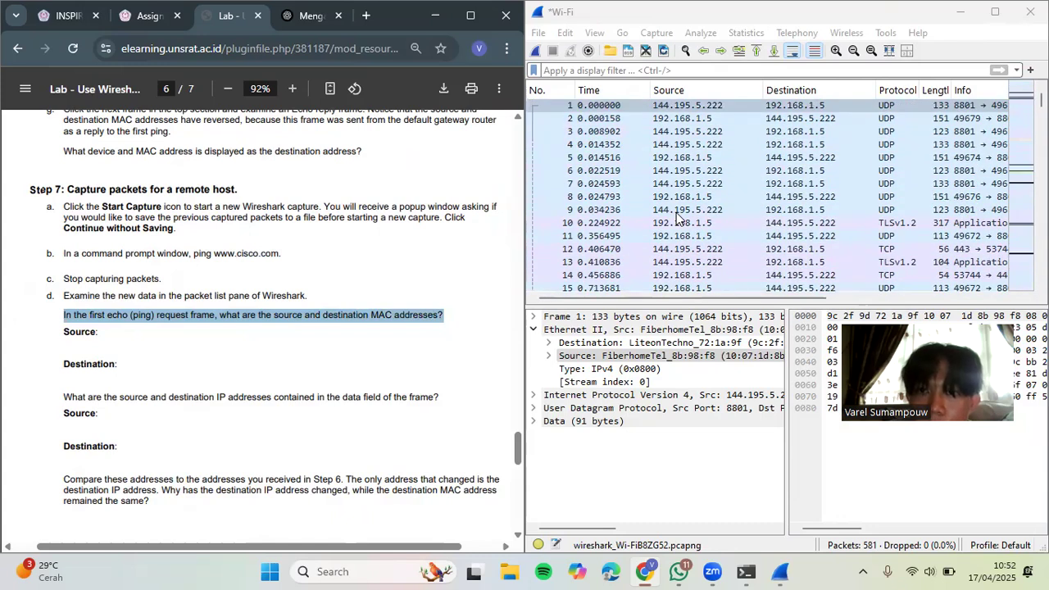
{"action": "left_click", "coordinate": [693, 109]}
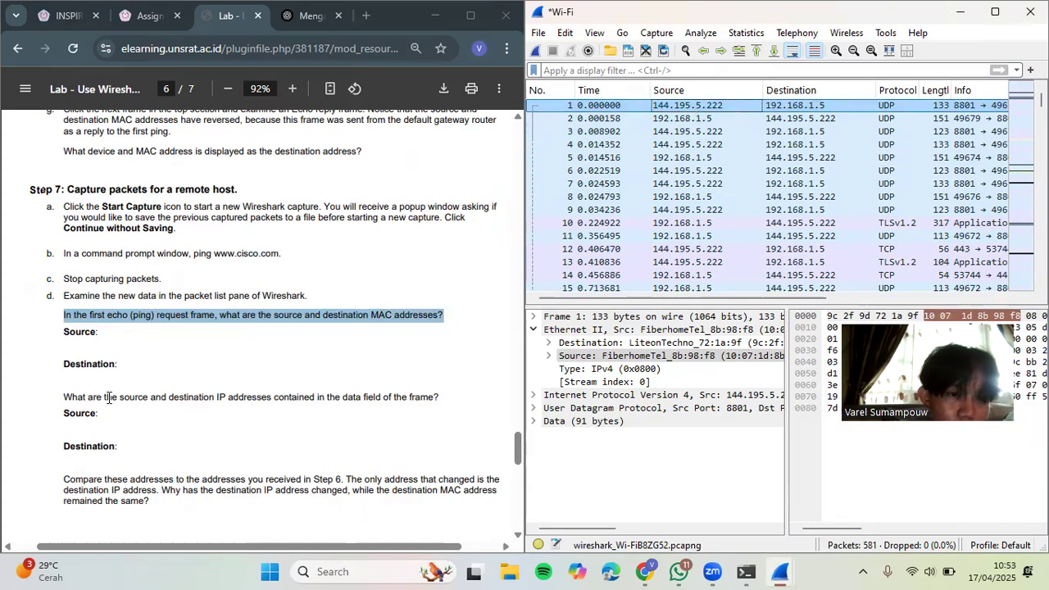
Step: Read the Step 7 question about the source and destination IP addresses in the frame's data field
{"action": "scroll", "coordinate": [103, 396], "scroll_direction": "down", "scroll_amount": 1}
{"action": "left_click_drag", "start_coordinate": [57, 380], "coordinate": [436, 372]}
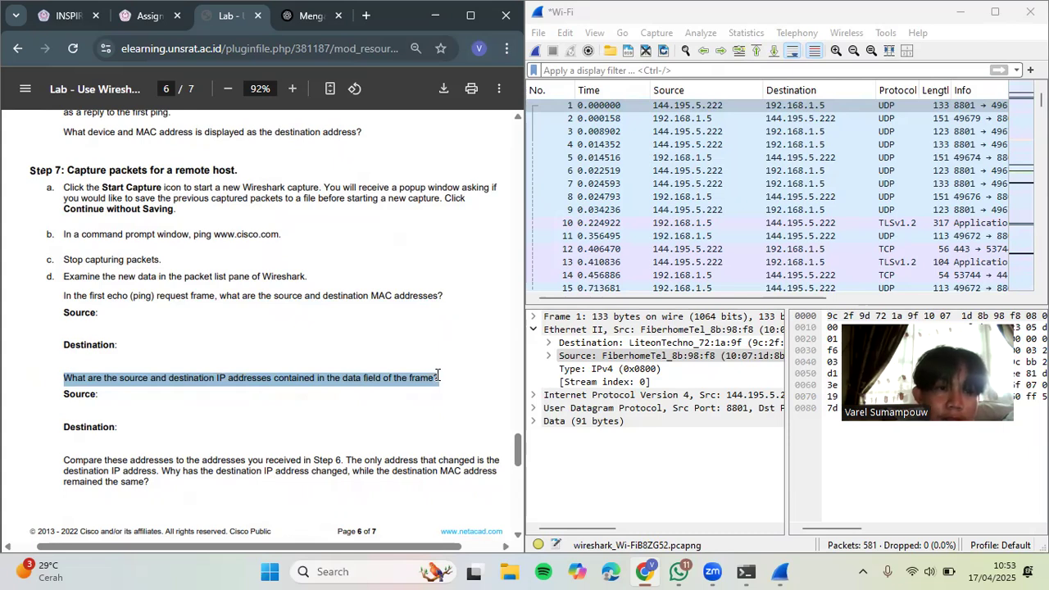
{"action": "left_click", "coordinate": [317, 428]}
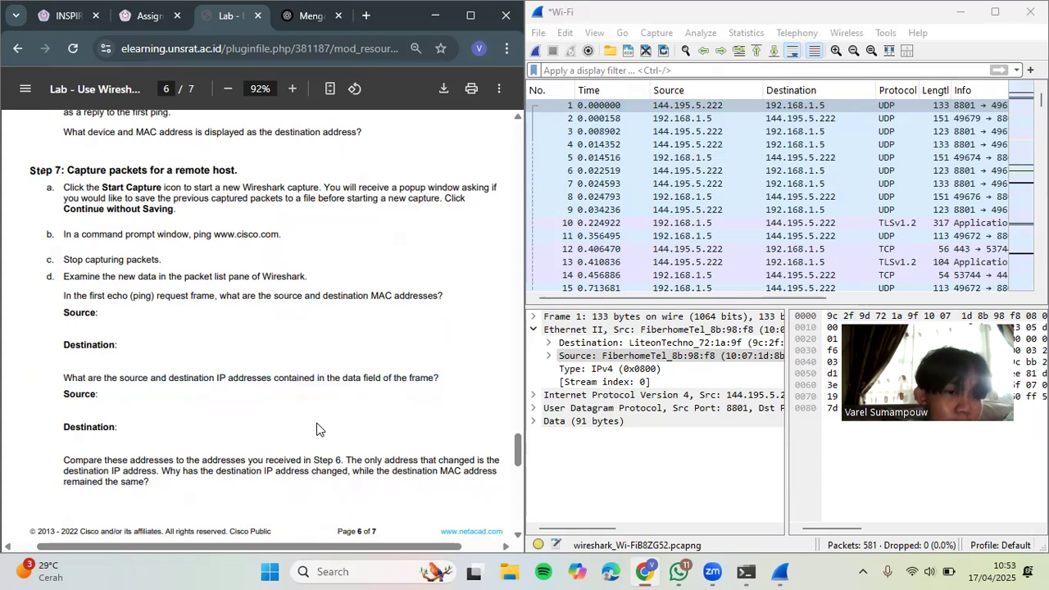
Step: Read the question comparing the addresses with those from Step 6, and go on to the Reflection Question about the preamble
{"action": "scroll", "coordinate": [317, 428], "scroll_direction": "down", "scroll_amount": 2}
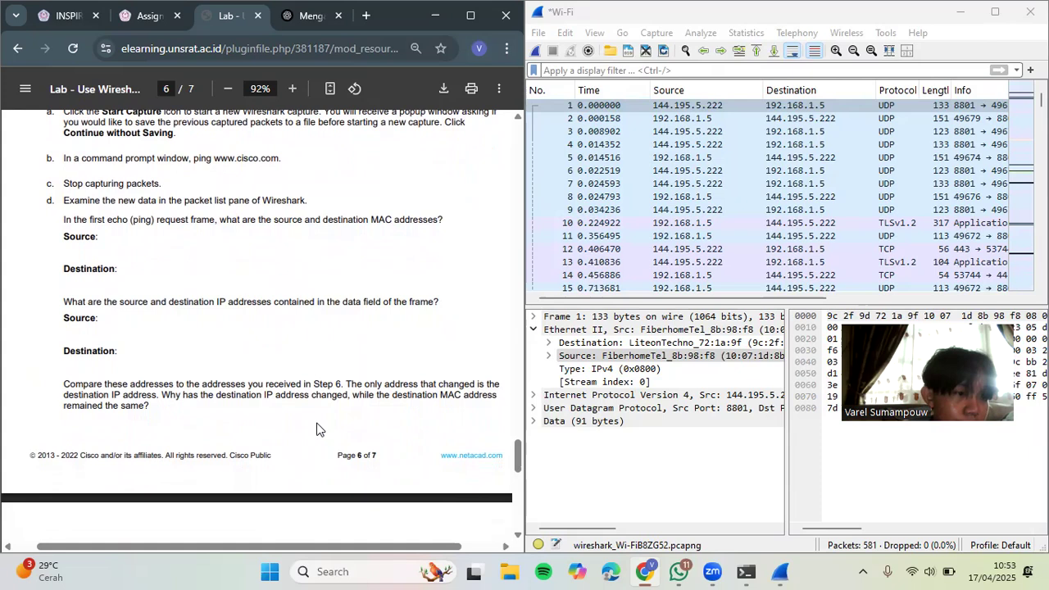
{"action": "scroll", "coordinate": [317, 428], "scroll_direction": "down", "scroll_amount": 2}
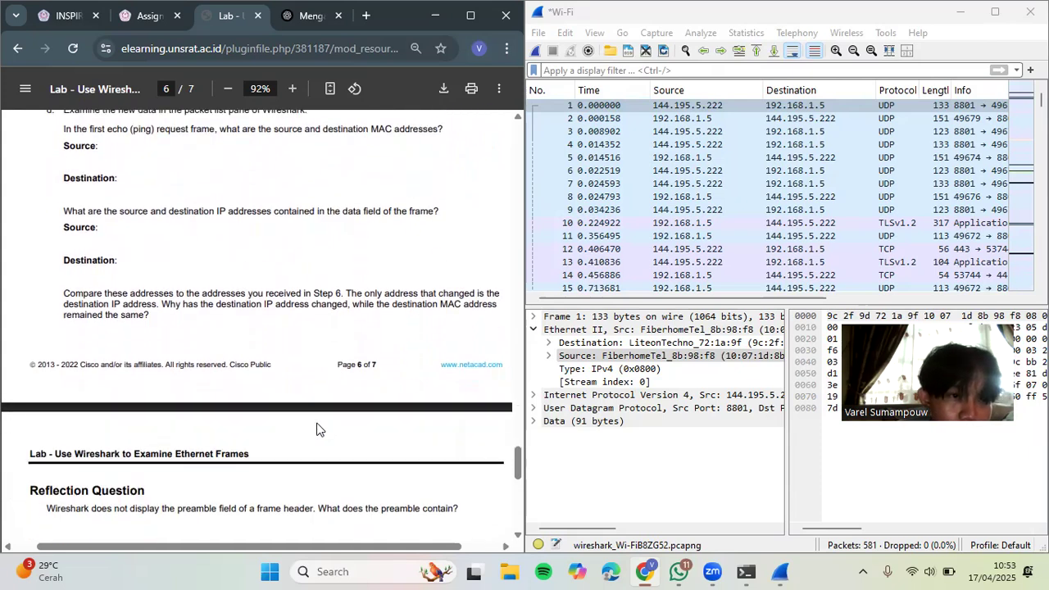
{"action": "left_click_drag", "start_coordinate": [64, 297], "coordinate": [156, 317]}
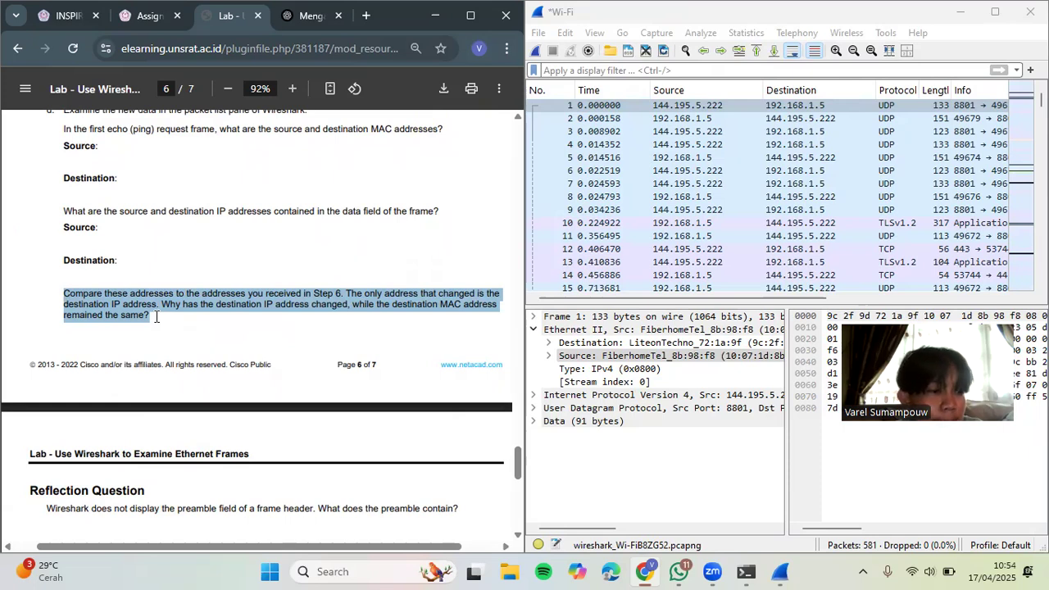
{"action": "left_click", "coordinate": [215, 358]}
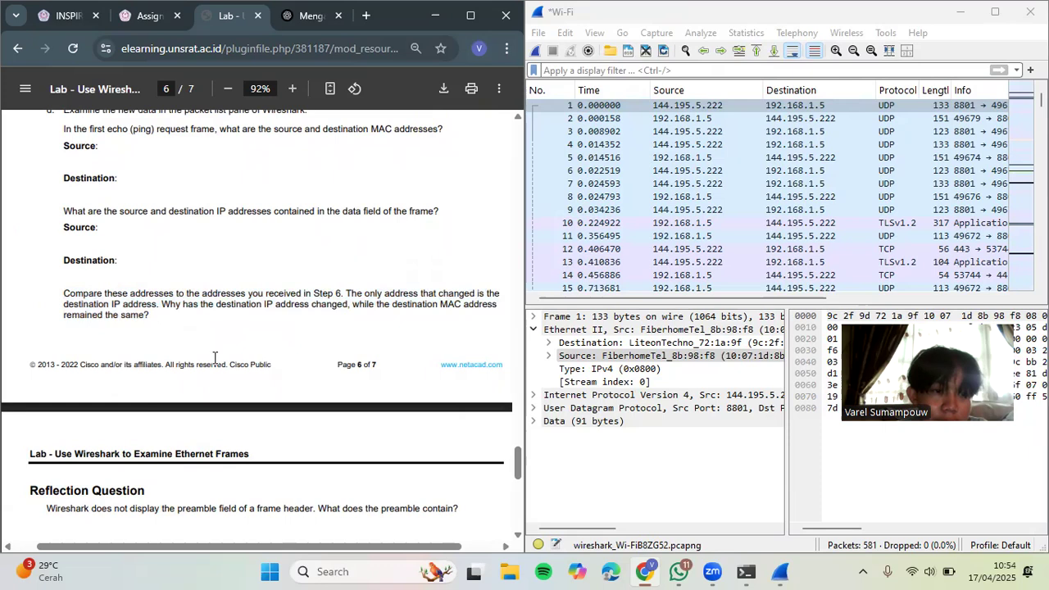
{"action": "scroll", "coordinate": [215, 358], "scroll_direction": "down", "scroll_amount": 2}
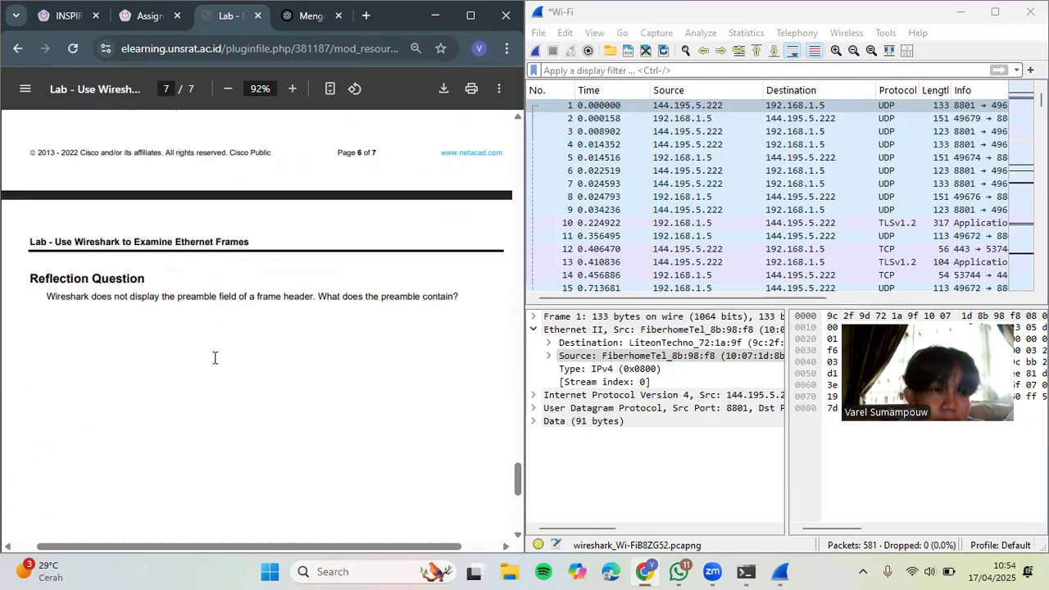